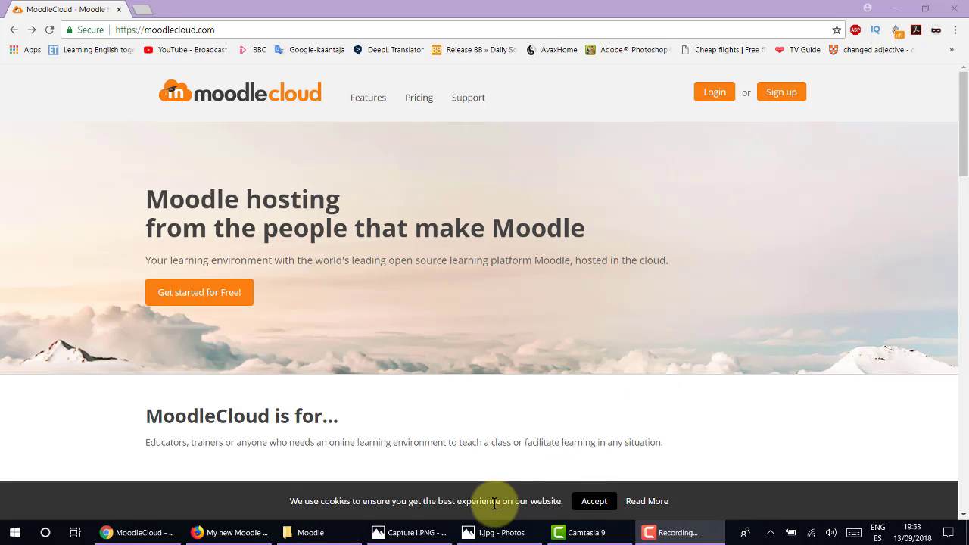
Return to the browser and open MoodleCloud's plans and pricing page.
click(413, 532)
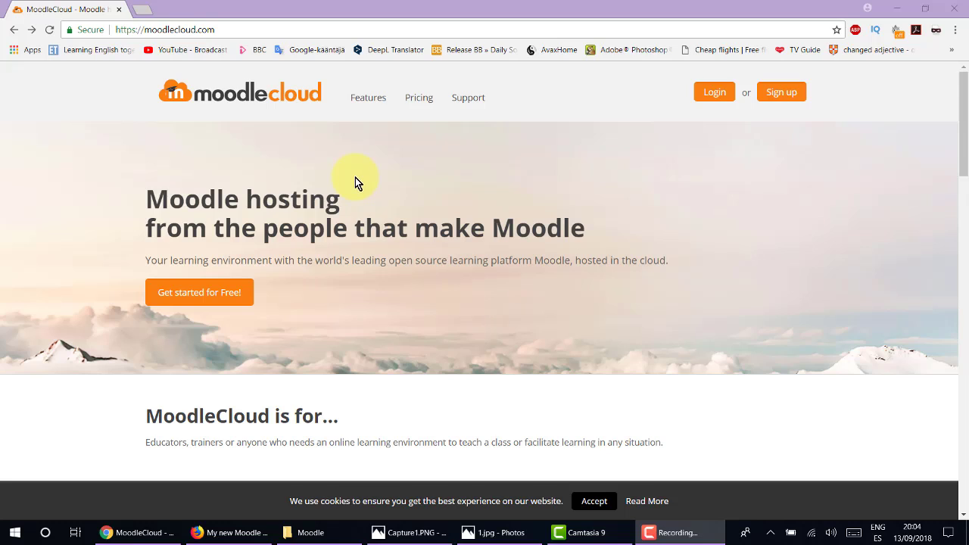
click(117, 30)
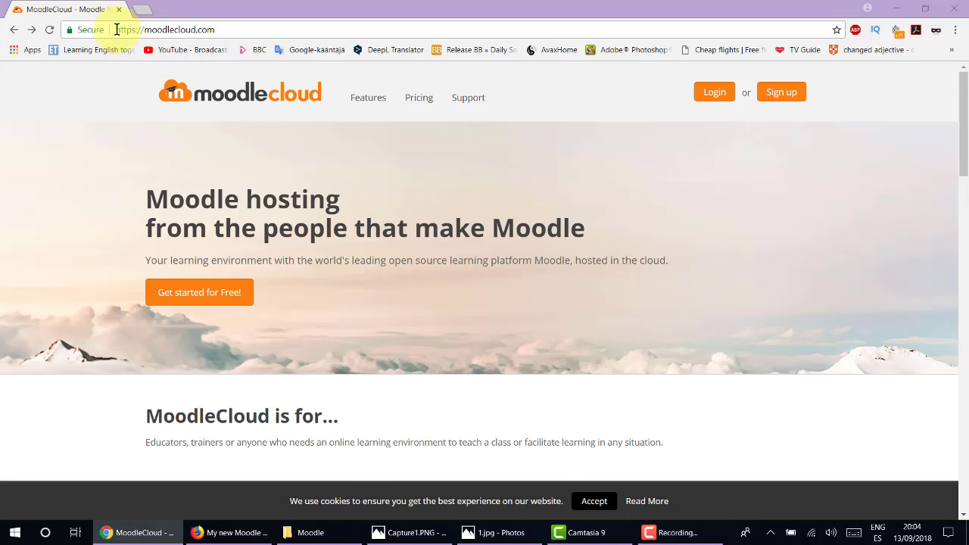
drag(117, 29, 225, 32)
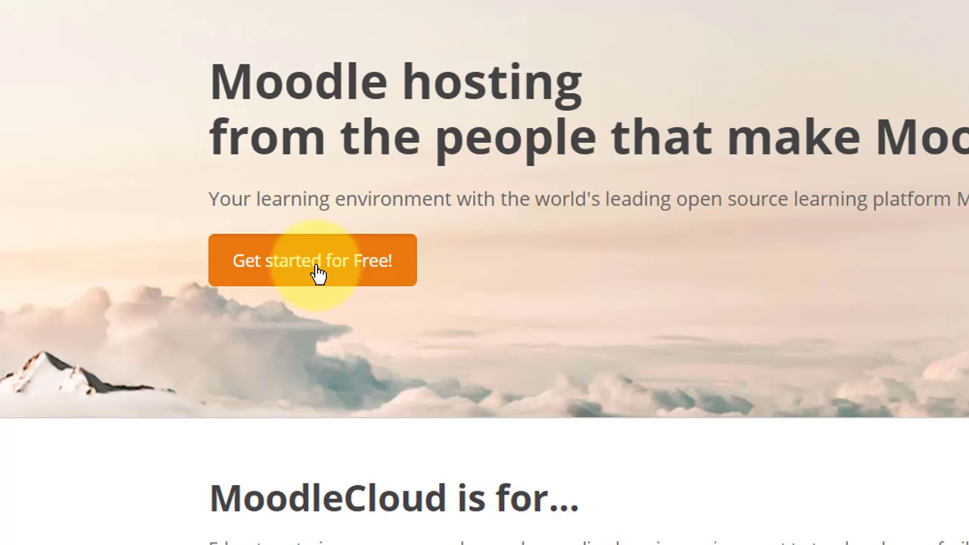
click(318, 271)
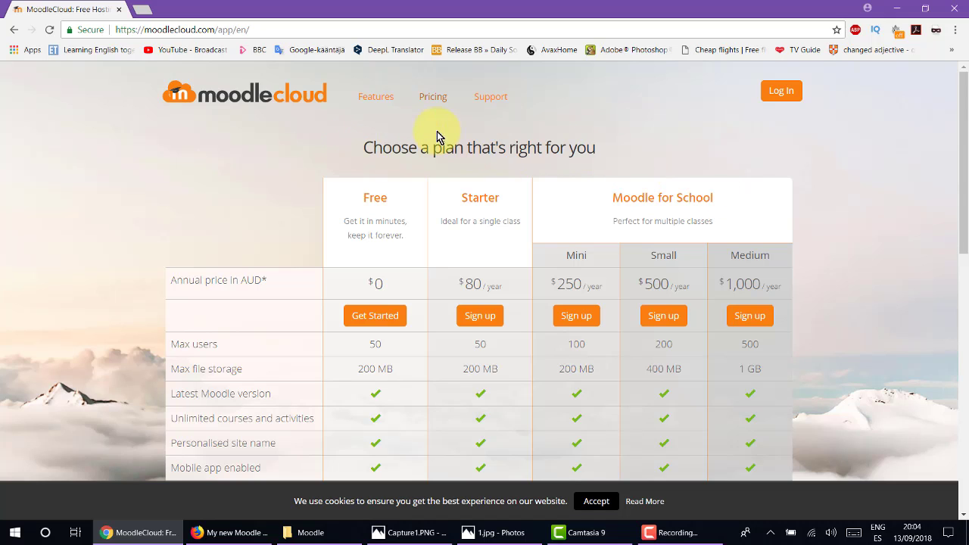
Scroll through the pricing table comparing the Free, Starter and Moodle for School plans.
scroll(852, 194, down, 2)
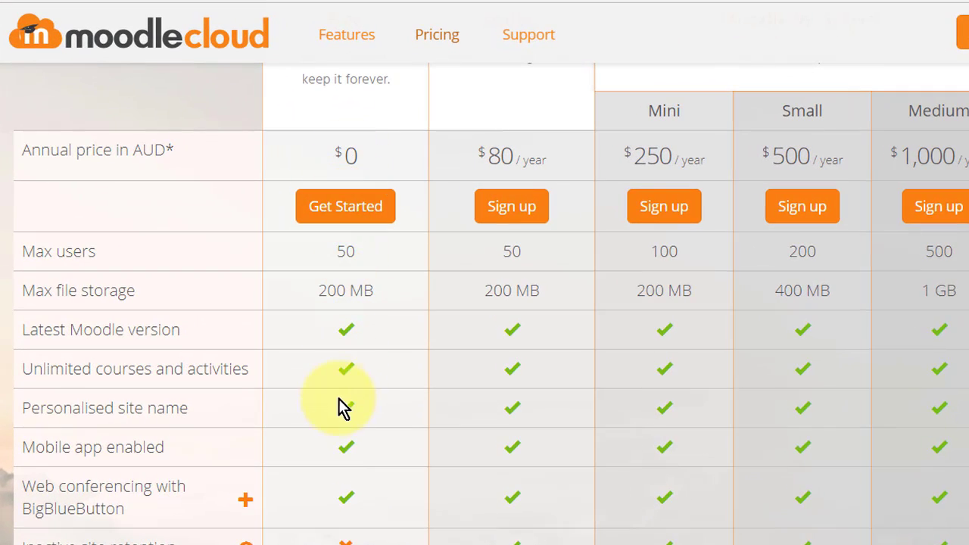
scroll(340, 383, down, 2)
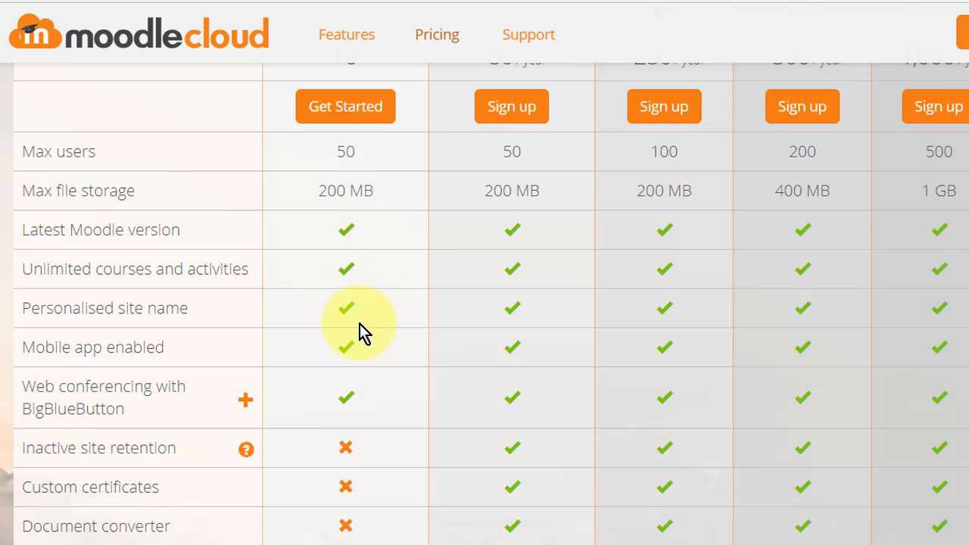
scroll(360, 329, down, 3)
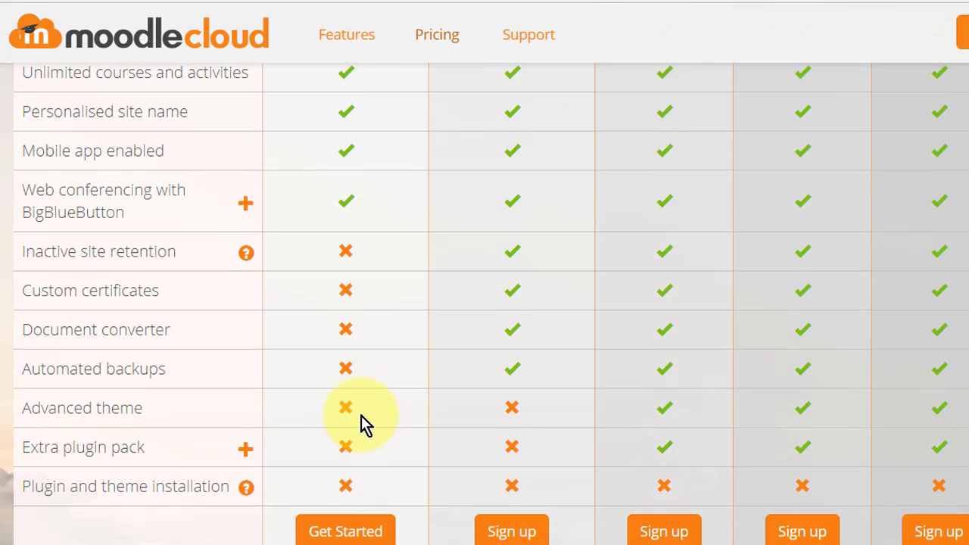
scroll(361, 415, up, 4)
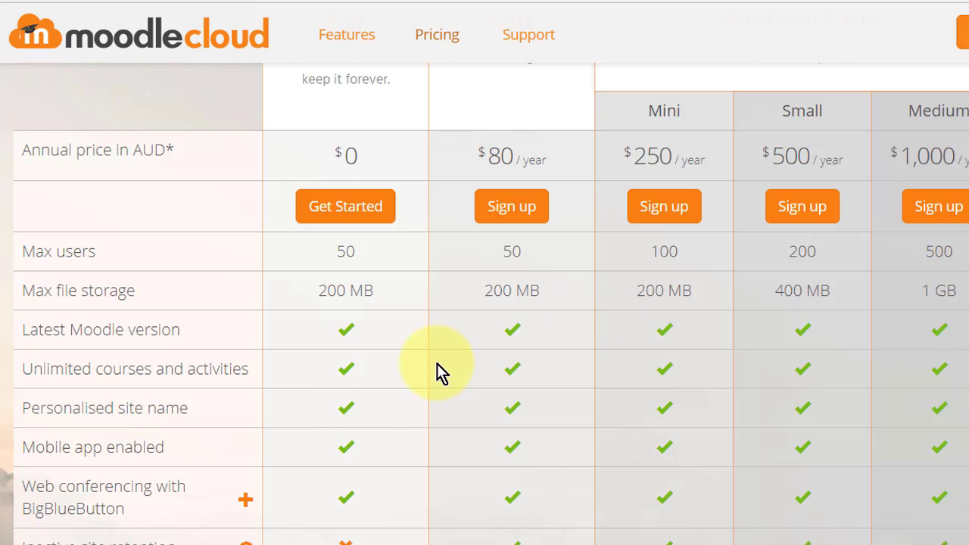
scroll(315, 278, up, 3)
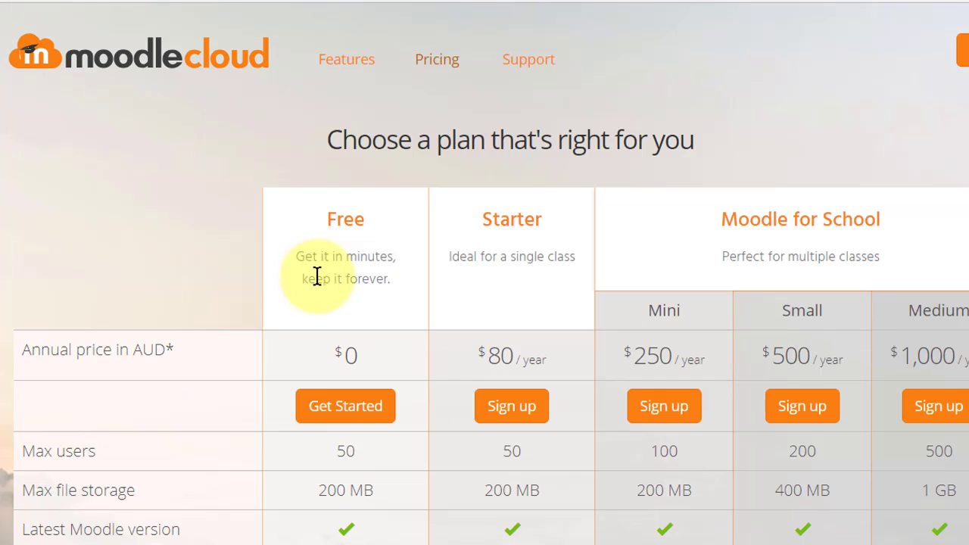
scroll(320, 279, down, 3)
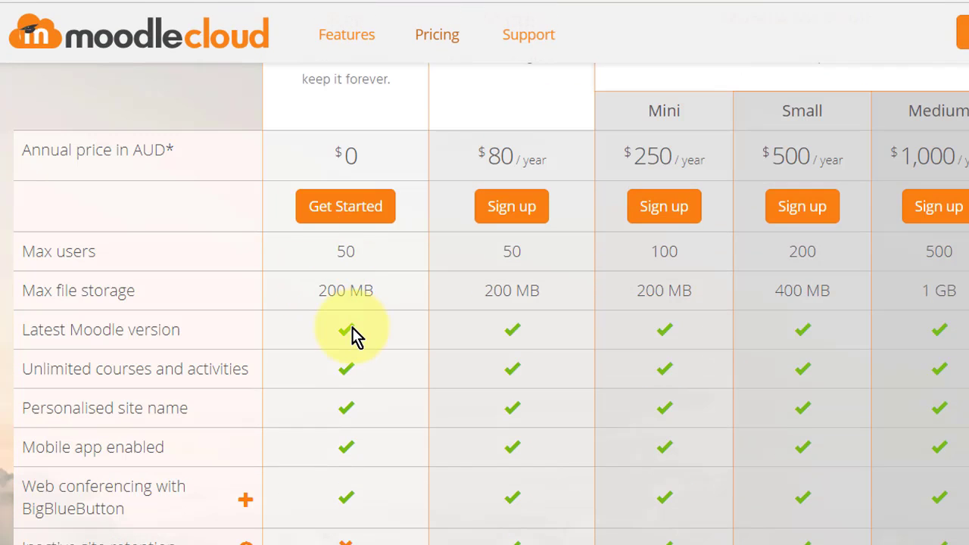
scroll(353, 336, down, 3)
scroll(353, 336, down, 2)
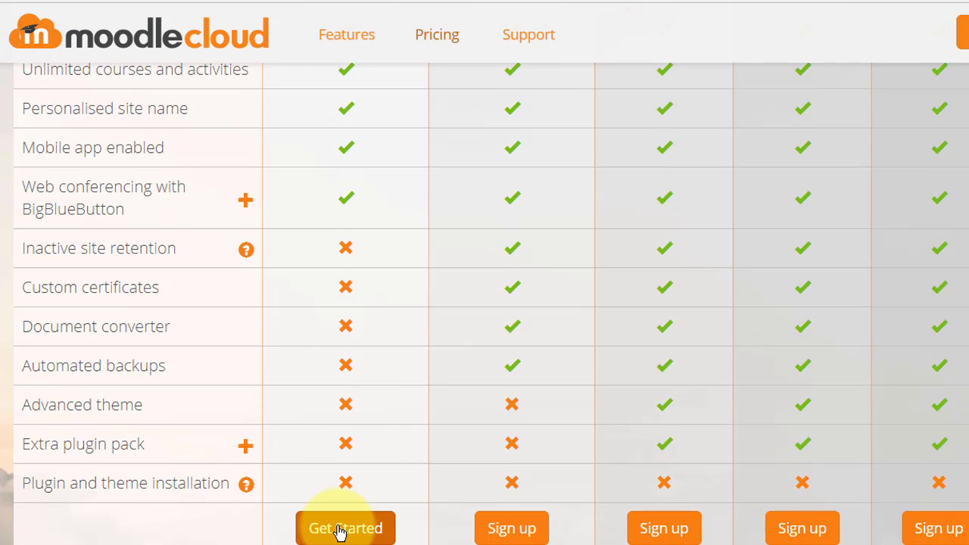
Create a new Free-plan account, accepting the age, Terms, Privacy Notice and Data Protection agreements.
click(340, 530)
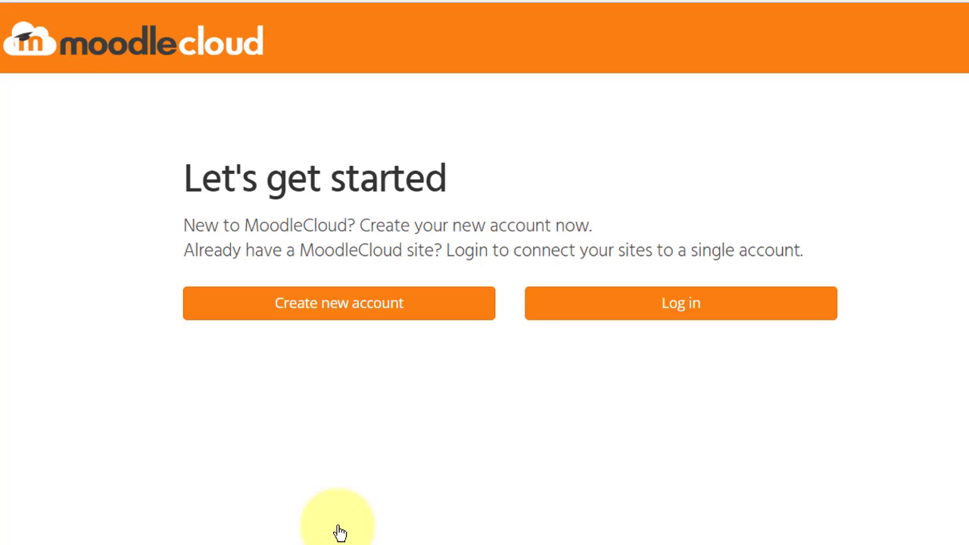
click(340, 312)
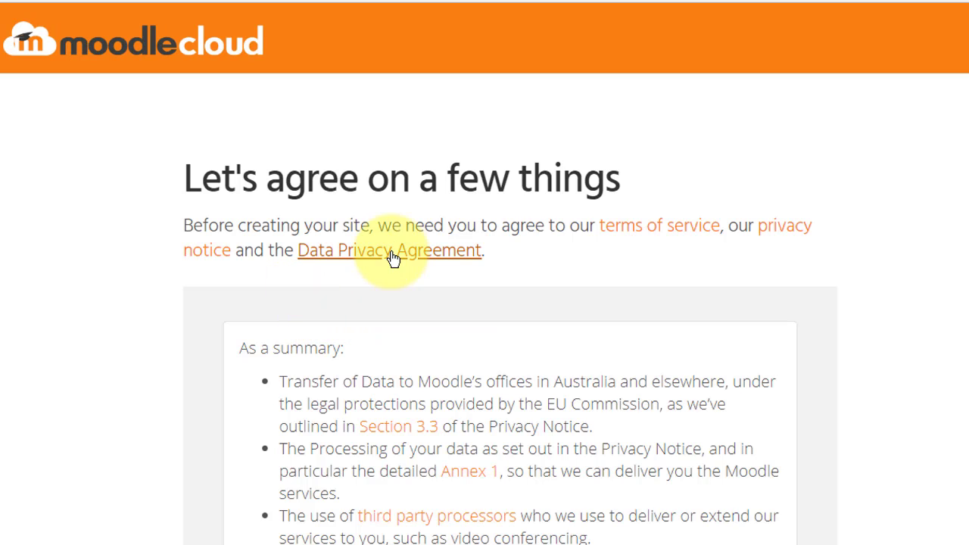
scroll(95, 309, down, 4)
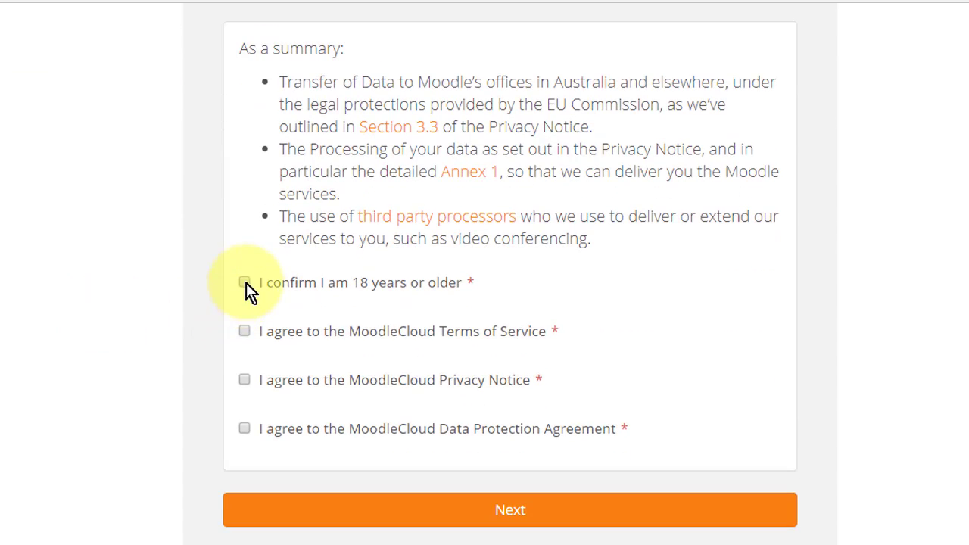
click(245, 283)
click(244, 332)
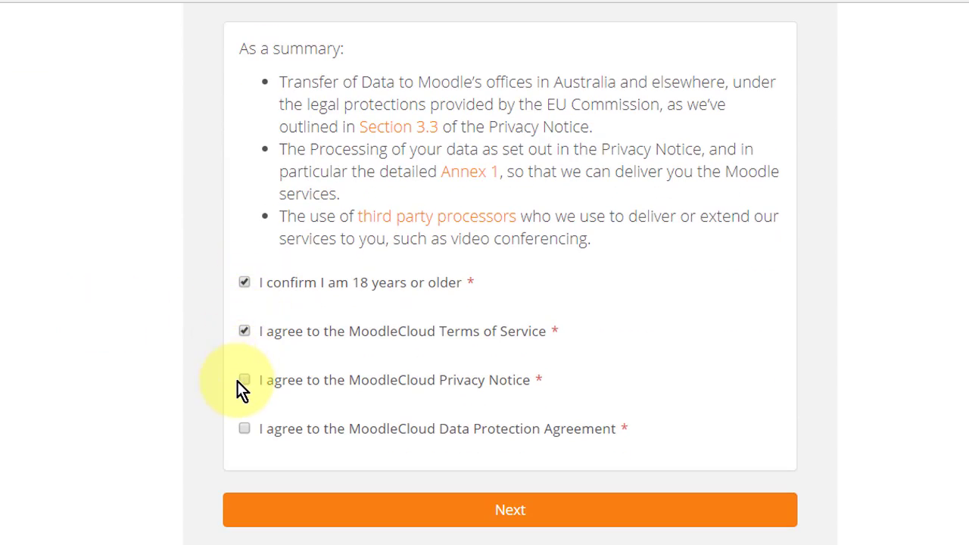
click(244, 381)
click(244, 428)
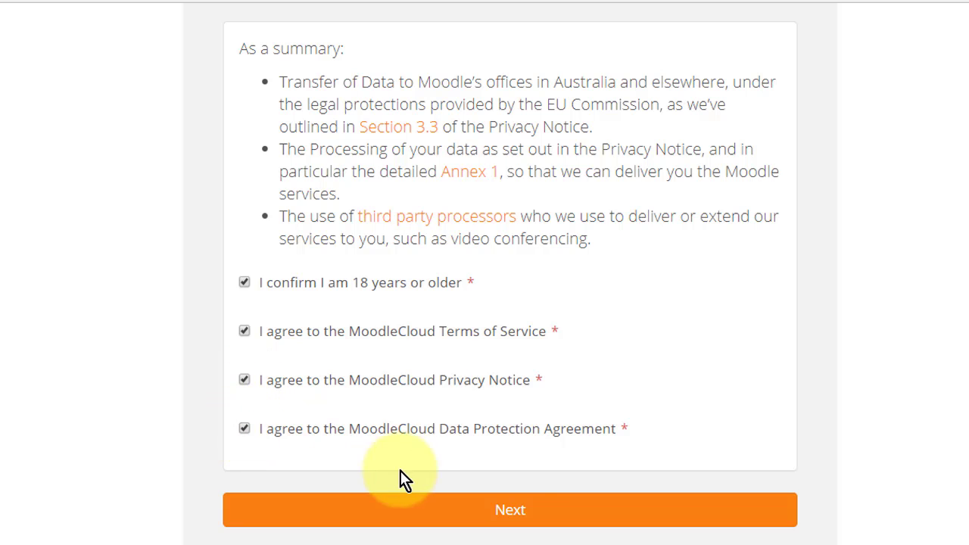
click(513, 513)
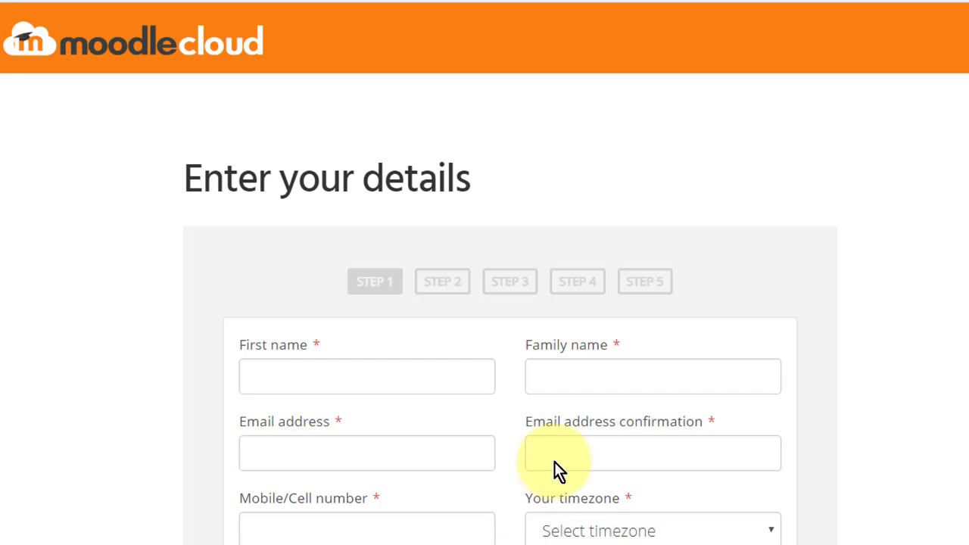
Work through the Step 1 details form, choosing Independent teacher and Teacher role.
scroll(411, 82, down, 3)
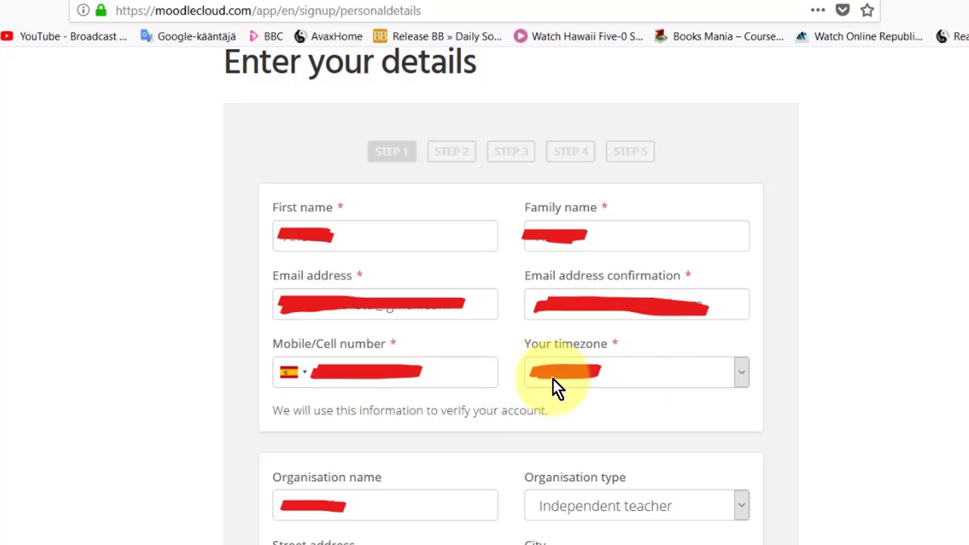
scroll(498, 394, down, 5)
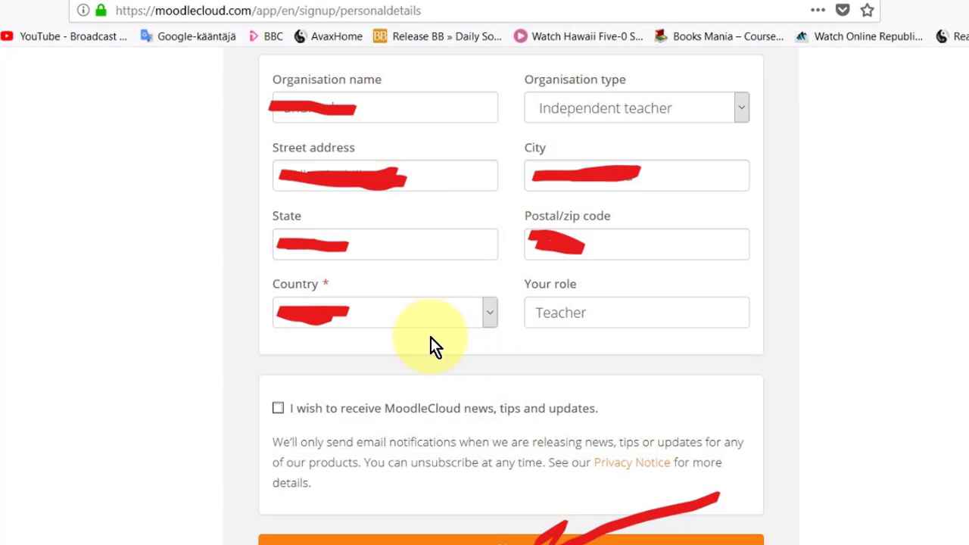
scroll(431, 341, up, 5)
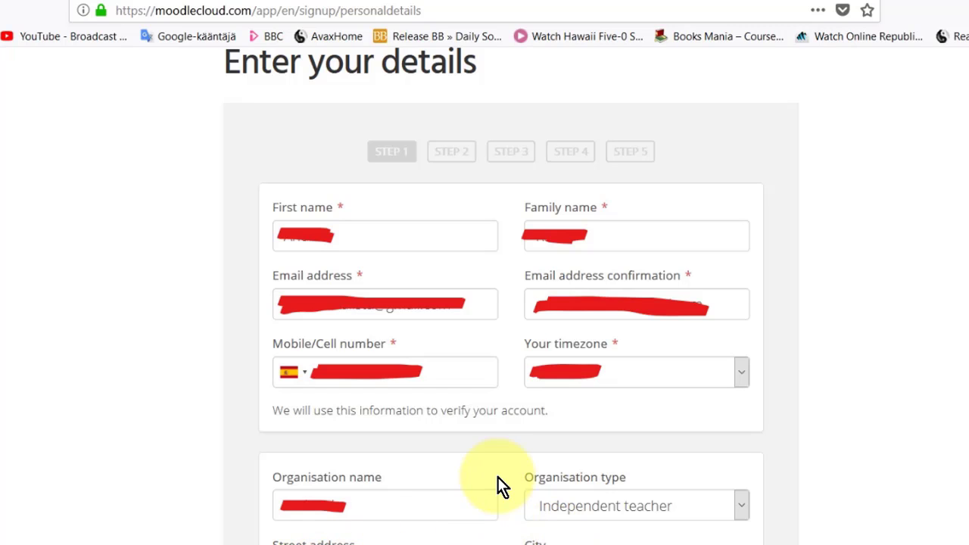
scroll(471, 438, down, 5)
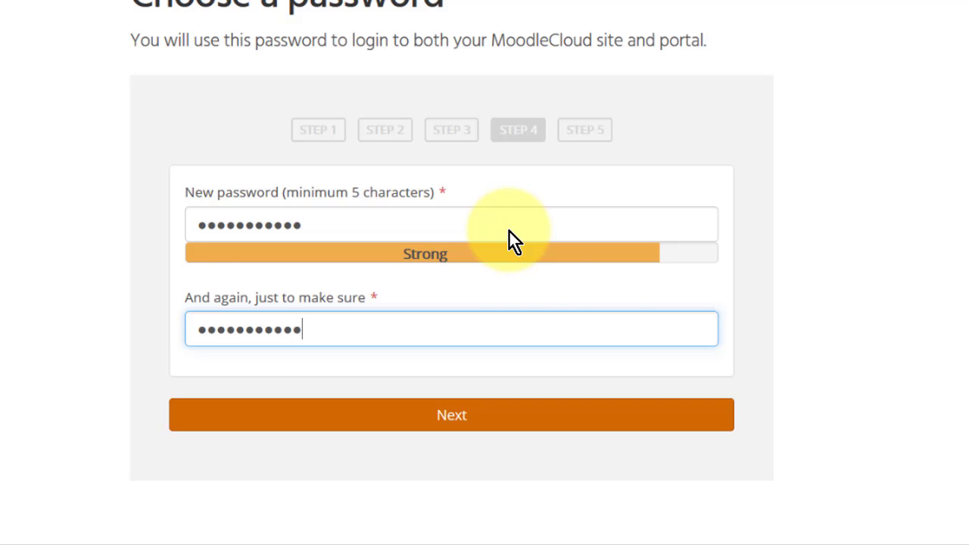
Submit the strong password entered twice on Step 4 to reach the Success page.
key(Return)
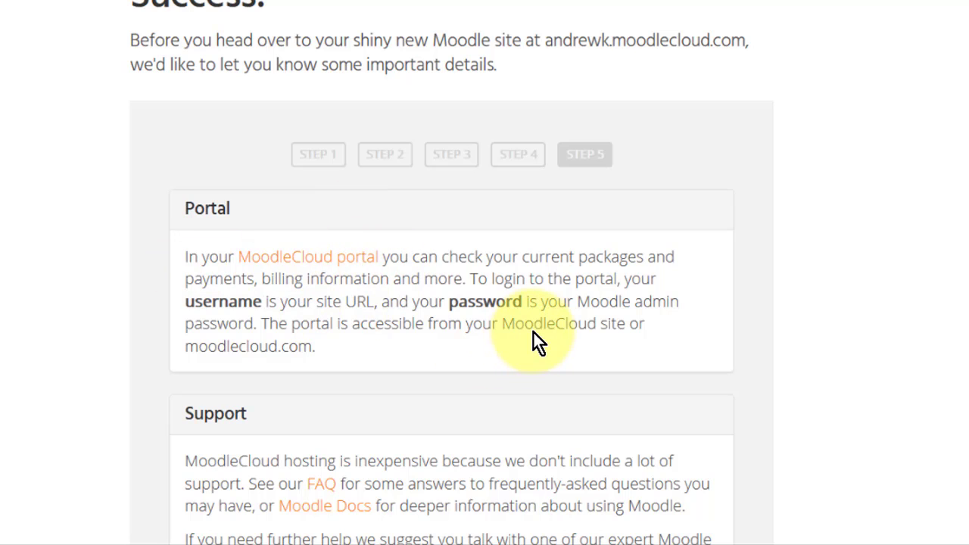
Scroll down the Success page toward the link to the new Moodle site.
scroll(562, 312, down, 10)
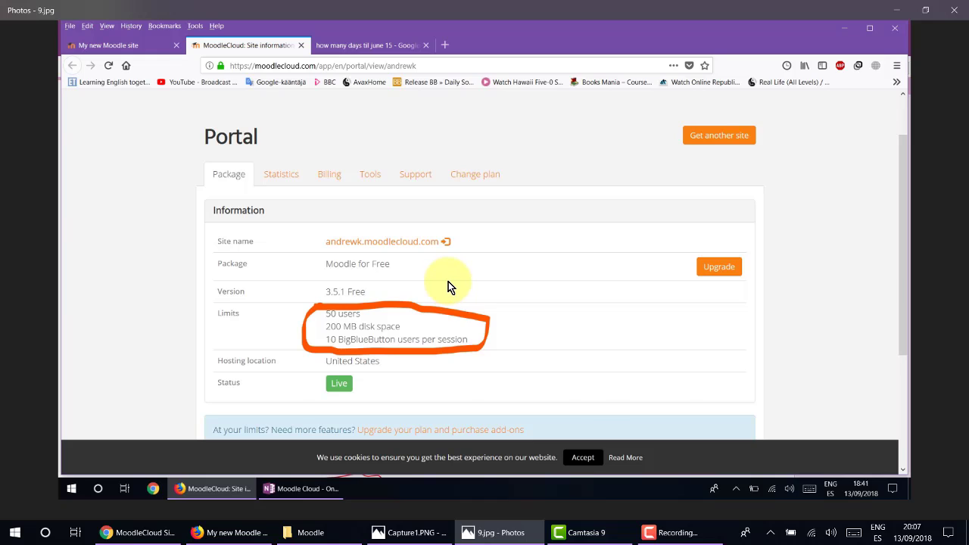
Switch Photos to Capture1.PNG showing the Part 1 task list.
key(Right)
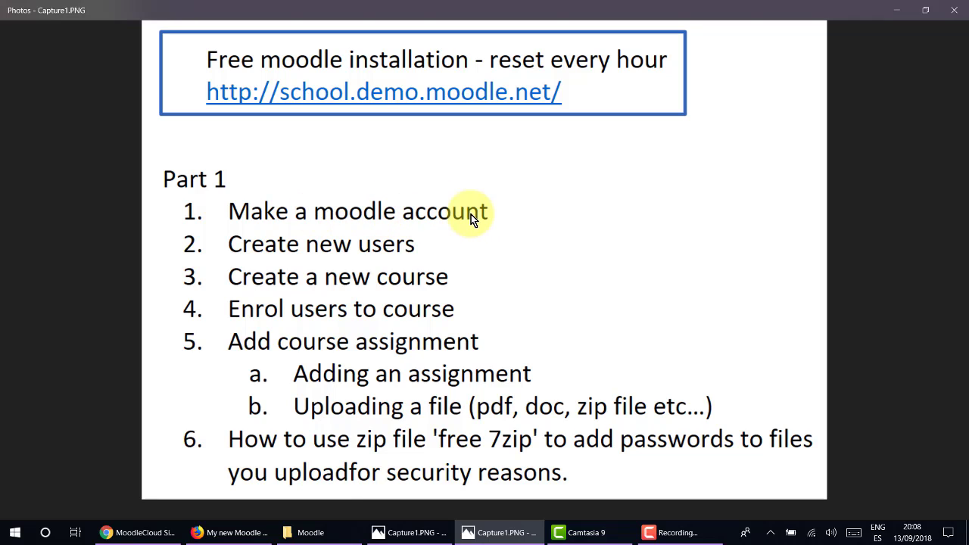
Log in to the new Moodle site as admin, declining Firefox's offer to save the login.
click(234, 533)
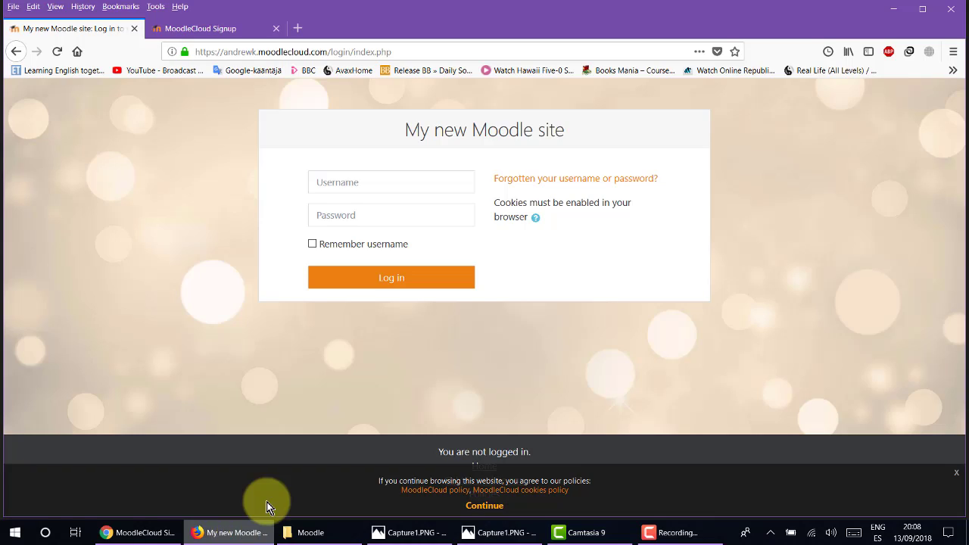
click(374, 182)
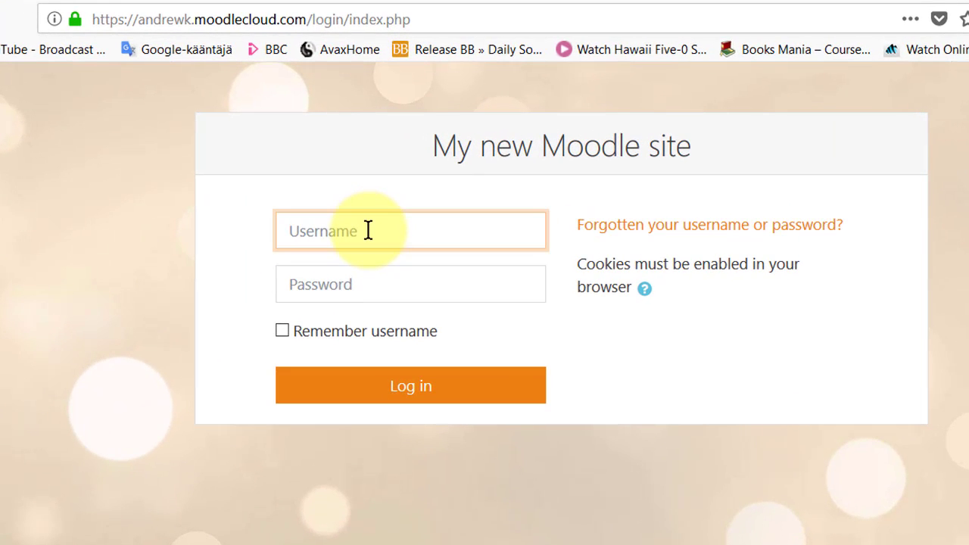
text(admin)
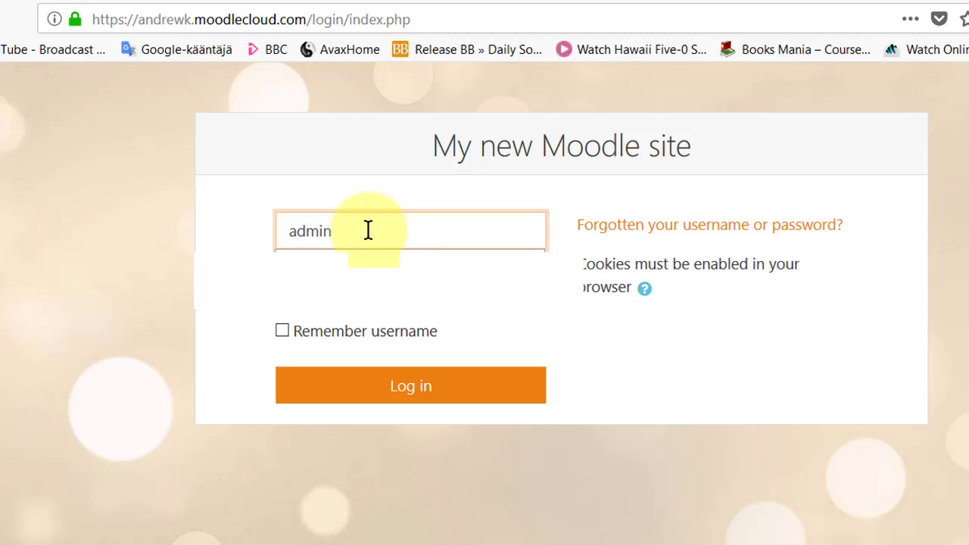
click(368, 286)
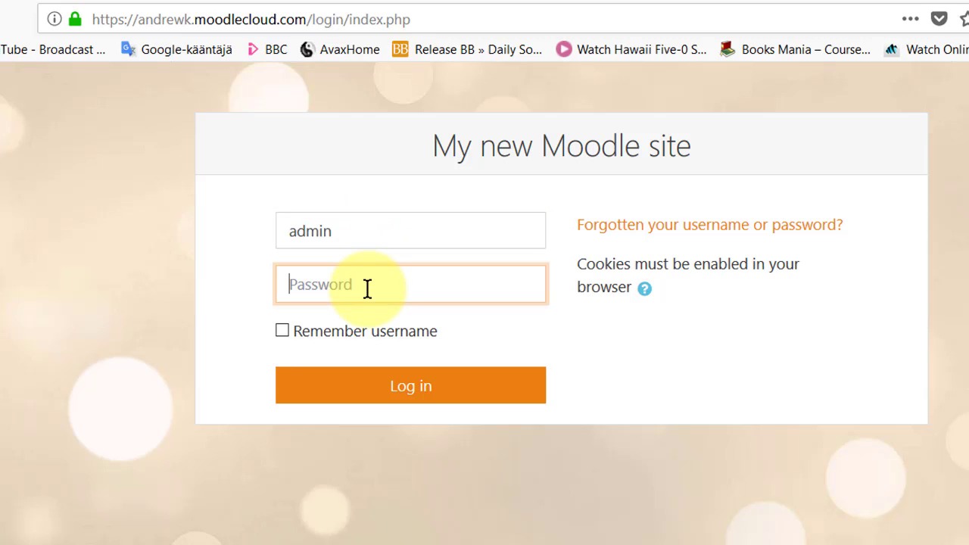
text(•••••••••)
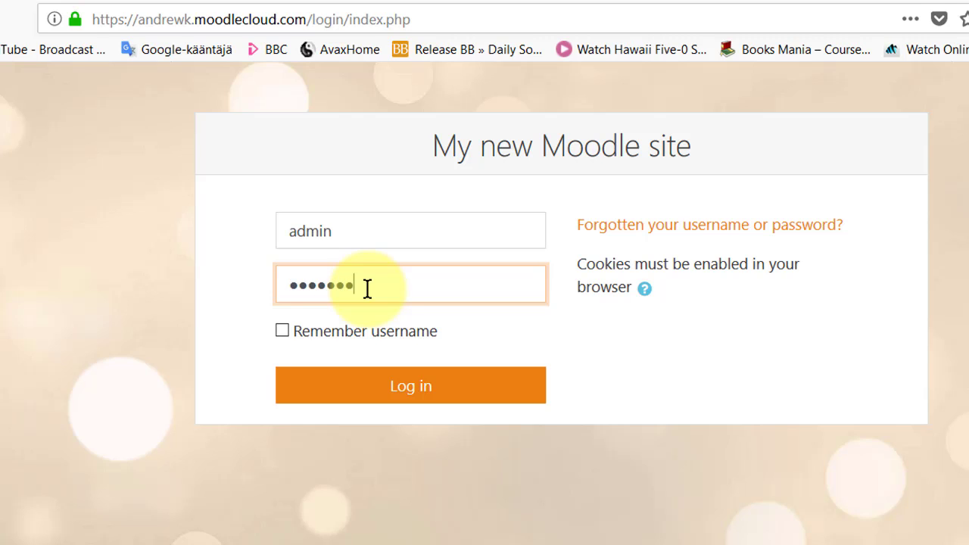
text(•••)
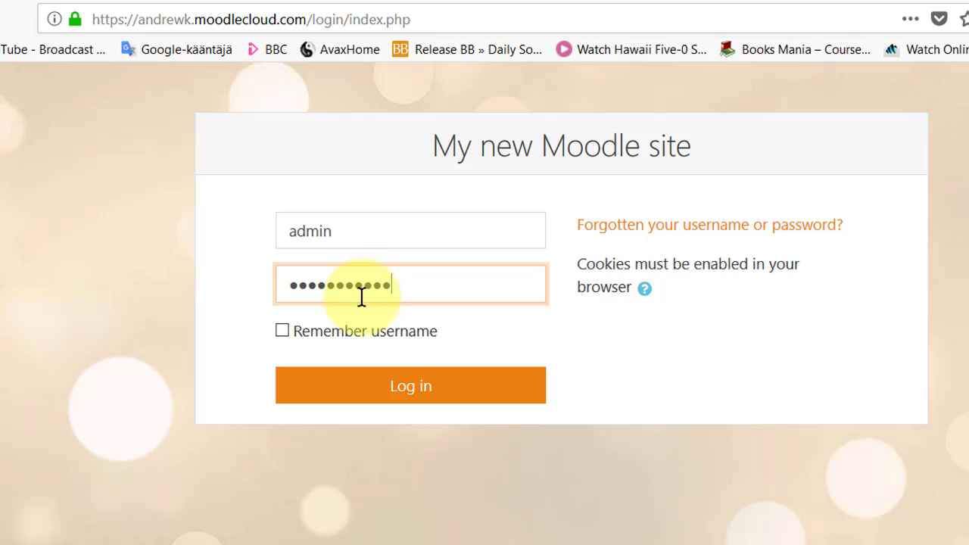
click(392, 400)
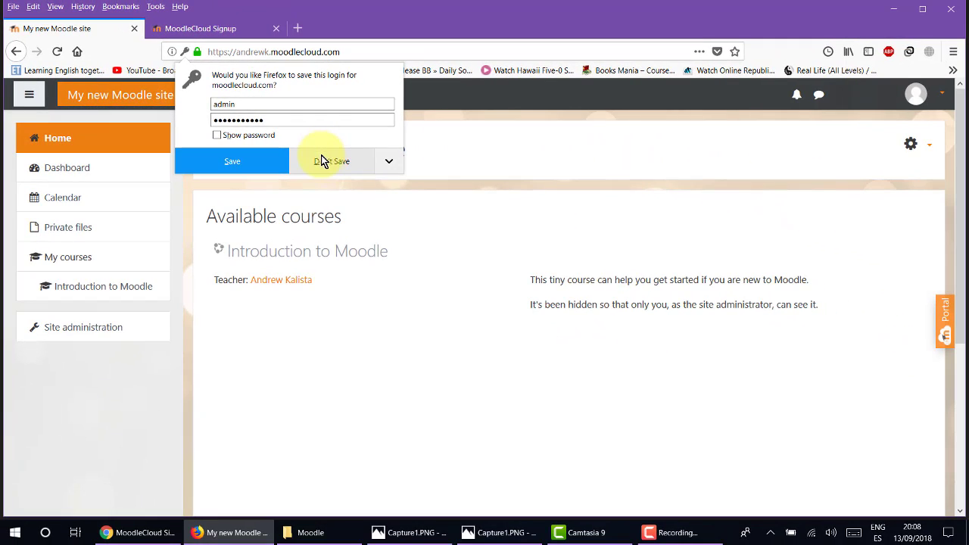
click(324, 161)
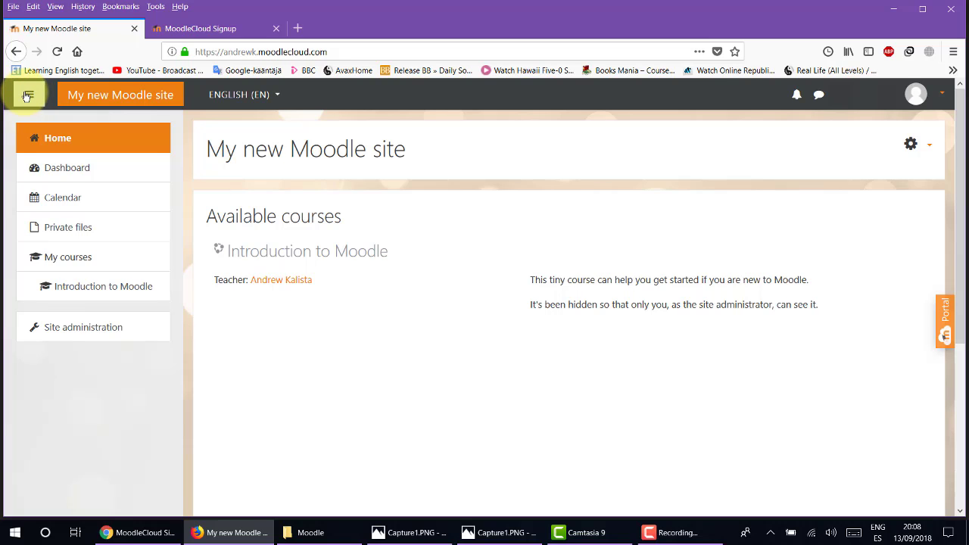
click(28, 96)
click(27, 97)
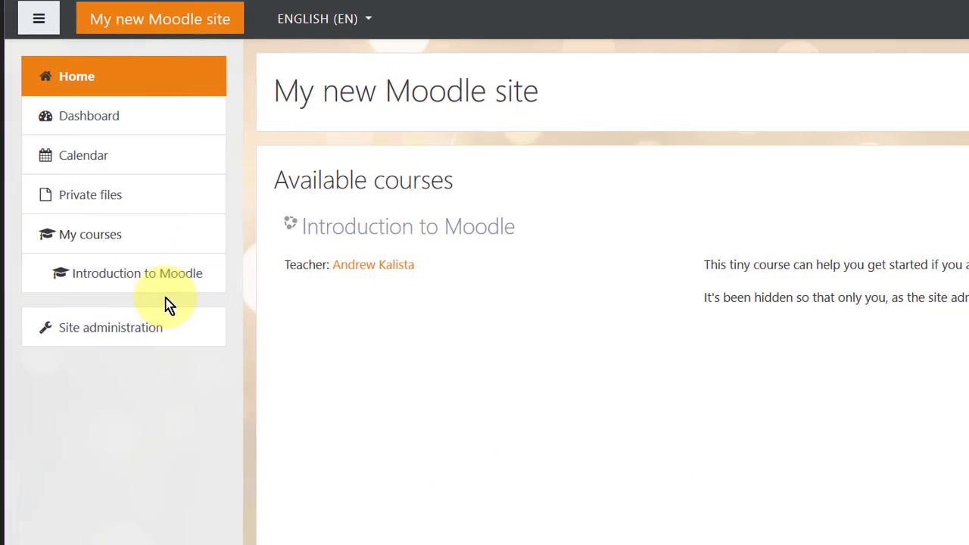
Go to Site administration > Users and open the Add a new user form.
click(97, 333)
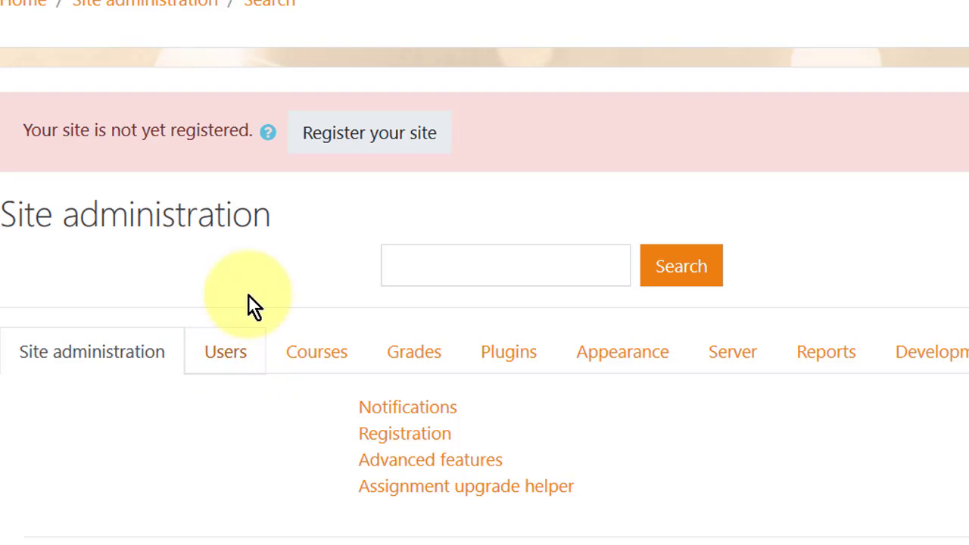
scroll(233, 279, down, 1)
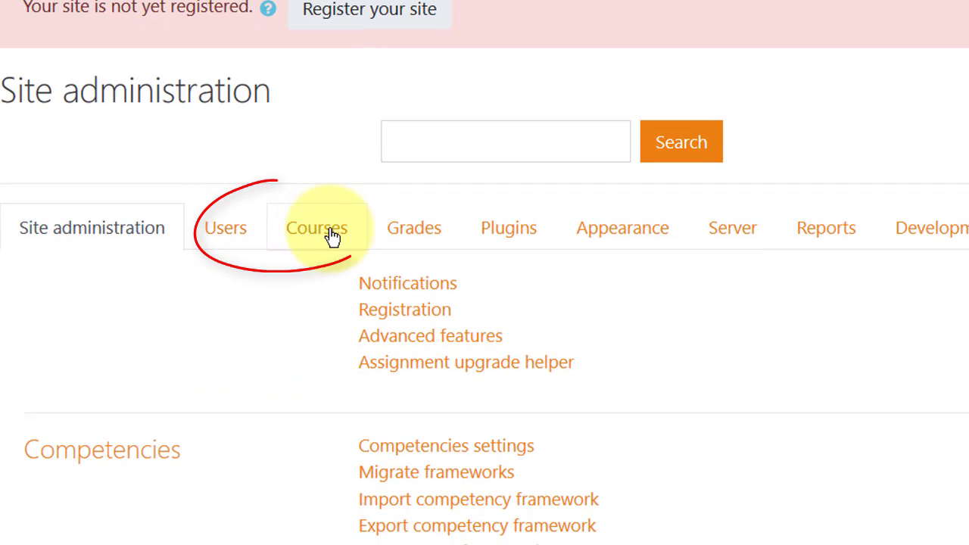
click(231, 229)
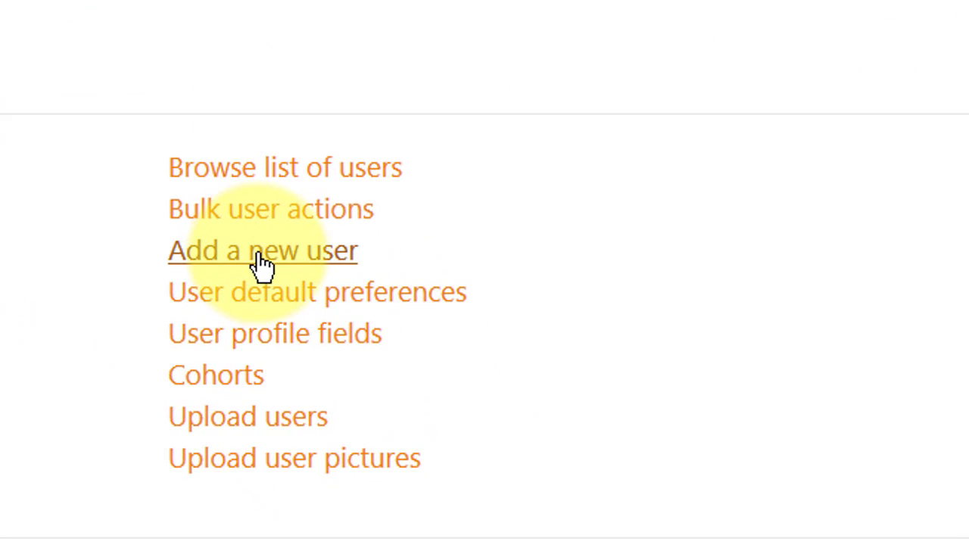
click(261, 265)
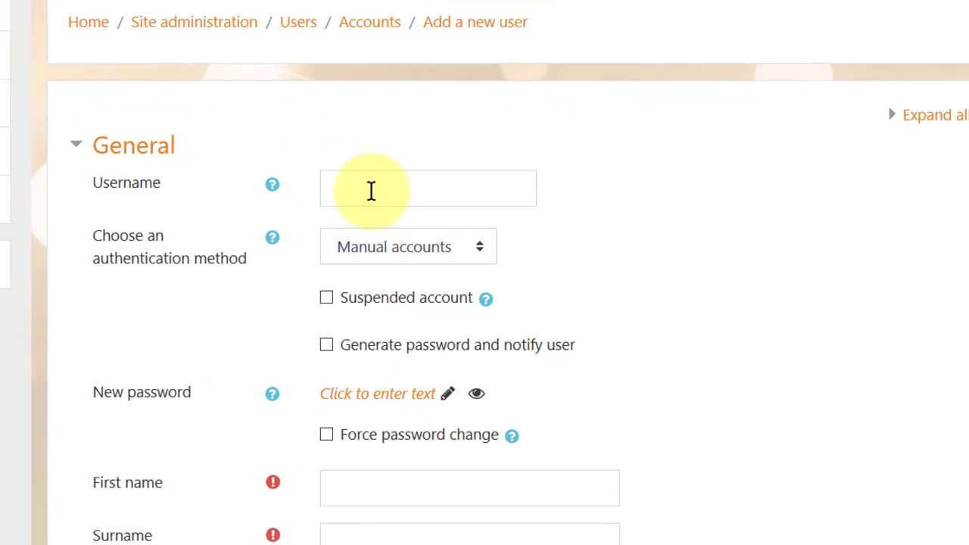
Give the new user a username and password under Manual accounts, forcing a first-login password change.
click(321, 162)
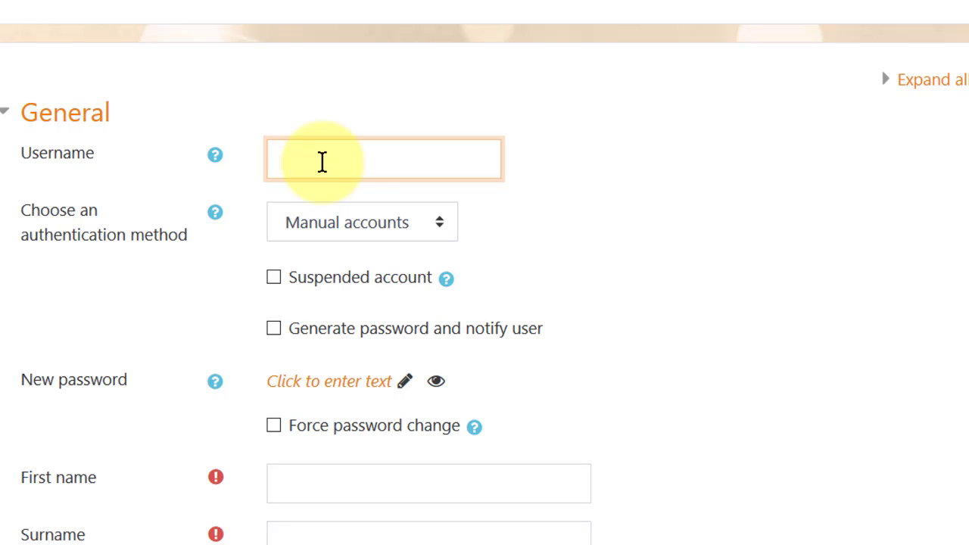
text(bobdyl)
click(430, 233)
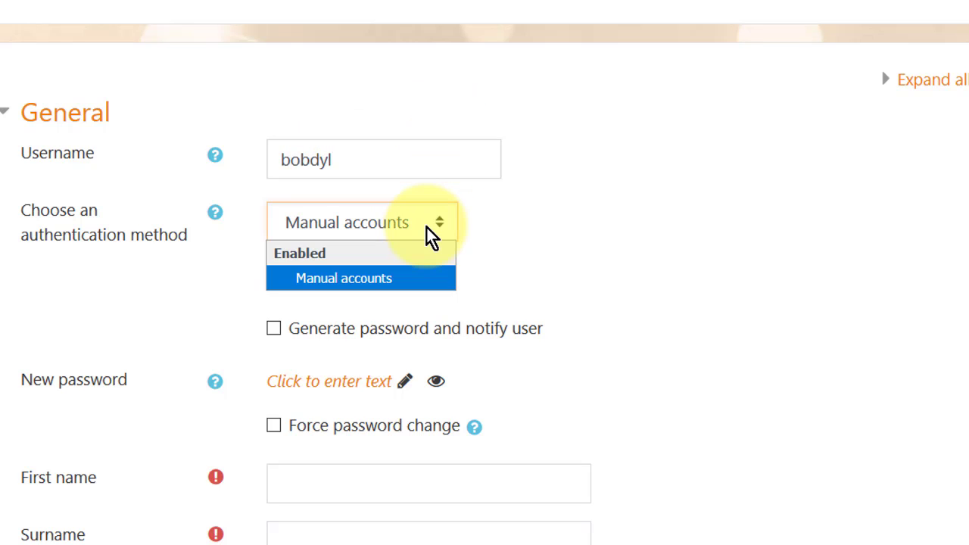
click(430, 233)
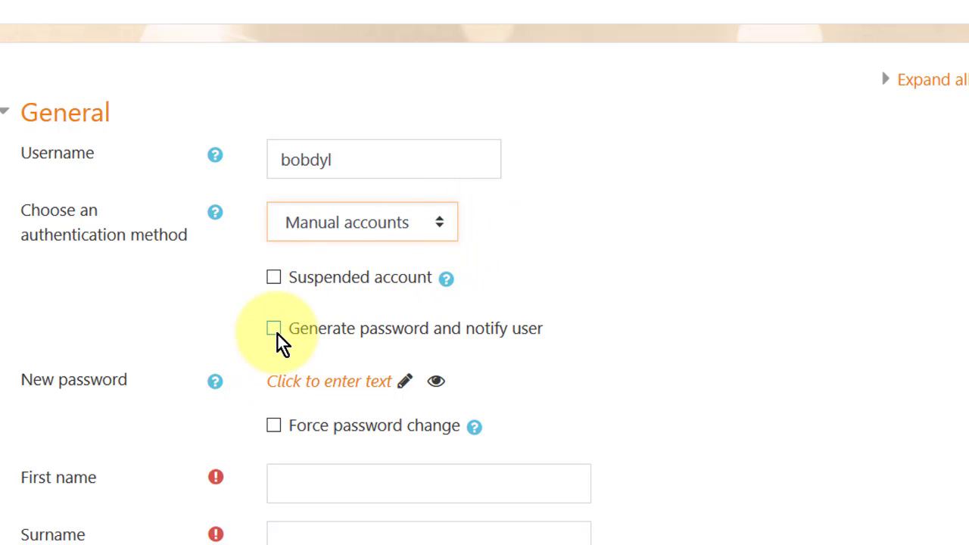
scroll(763, 297, down, 3)
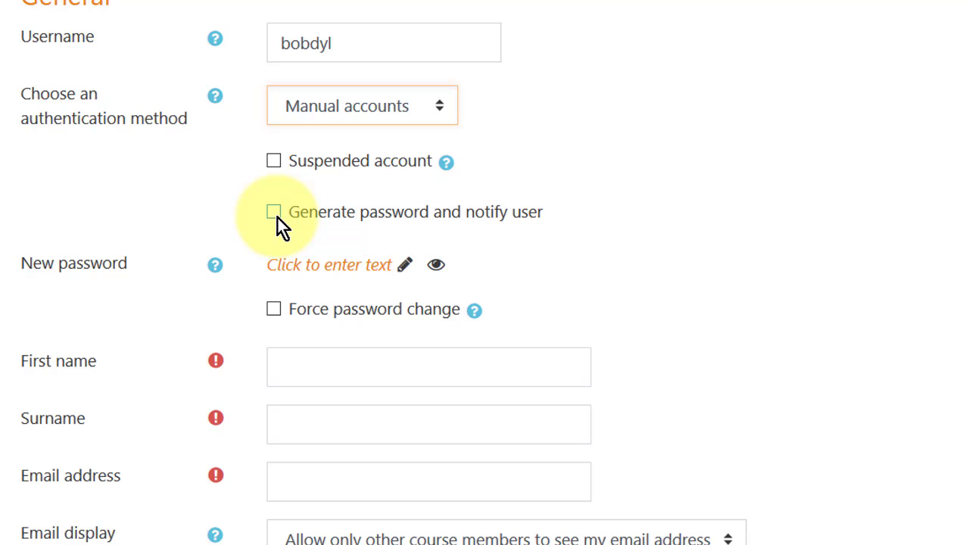
click(319, 271)
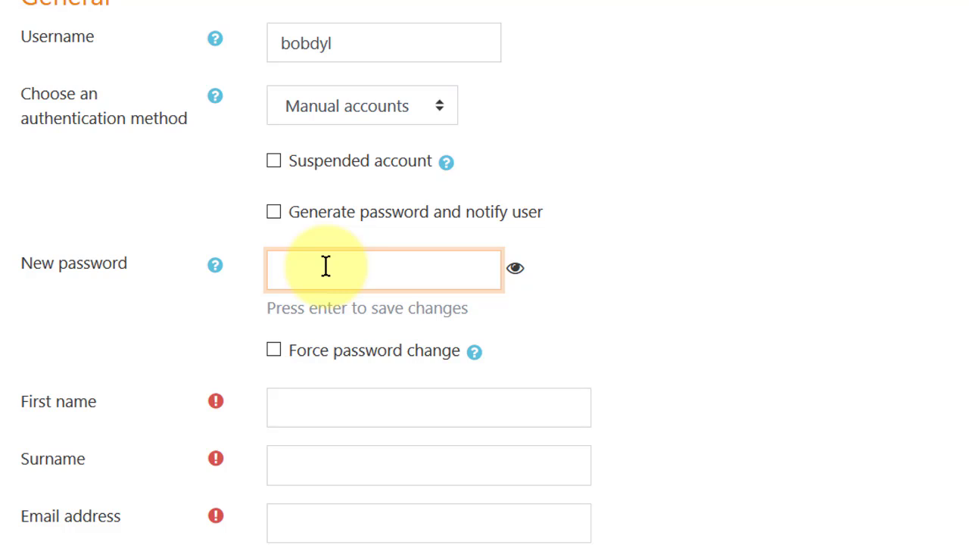
text(*****)
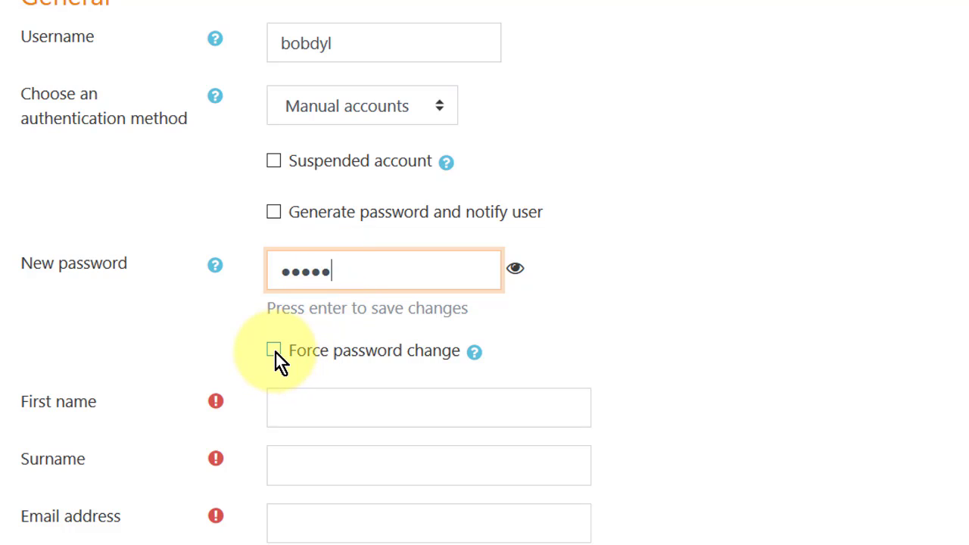
click(274, 351)
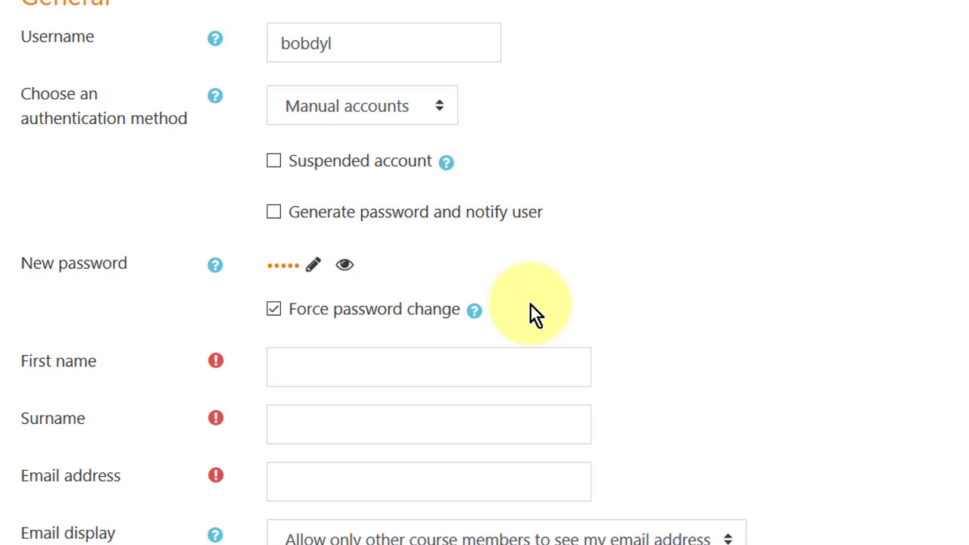
Fill in the student's first name and surname.
click(371, 371)
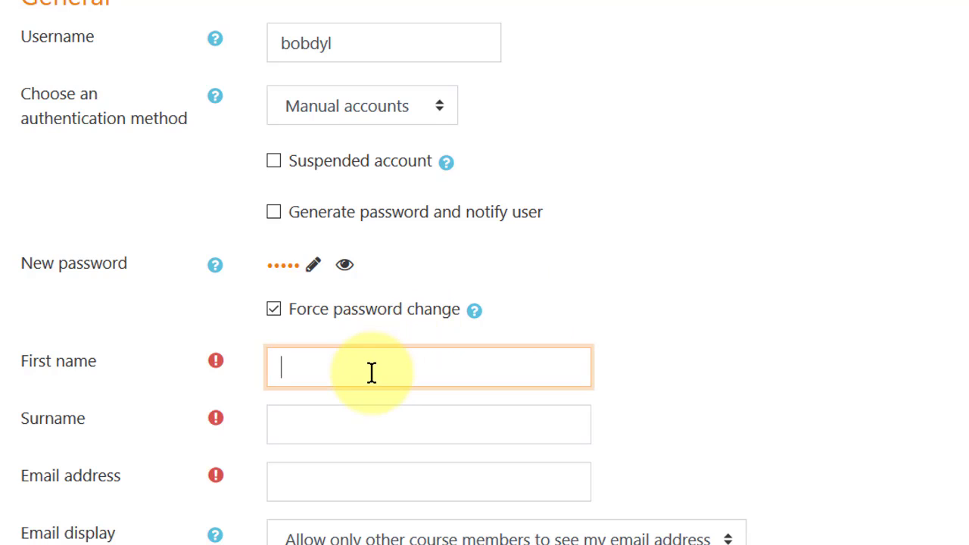
text(B)
key(BackSpace)
text(Robert)
key(Tab)
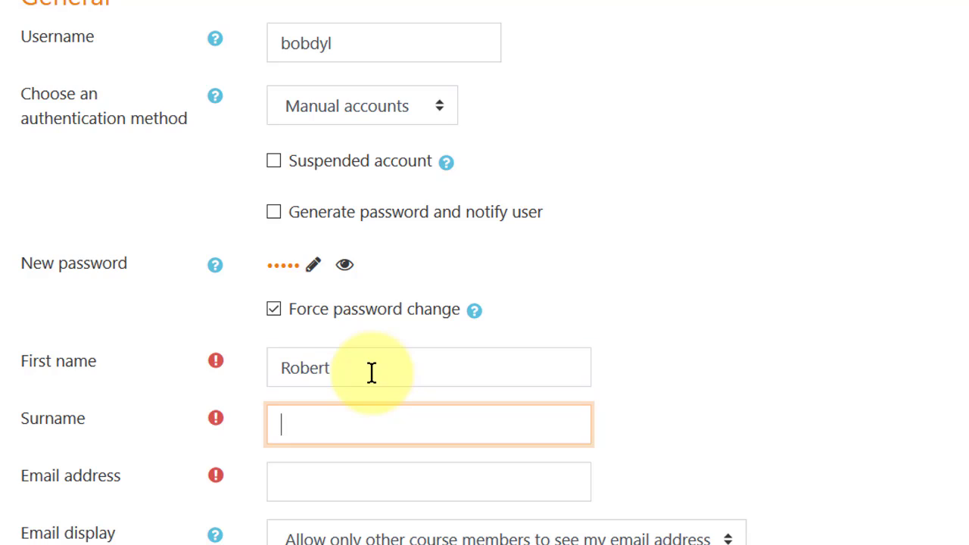
text(Dylan)
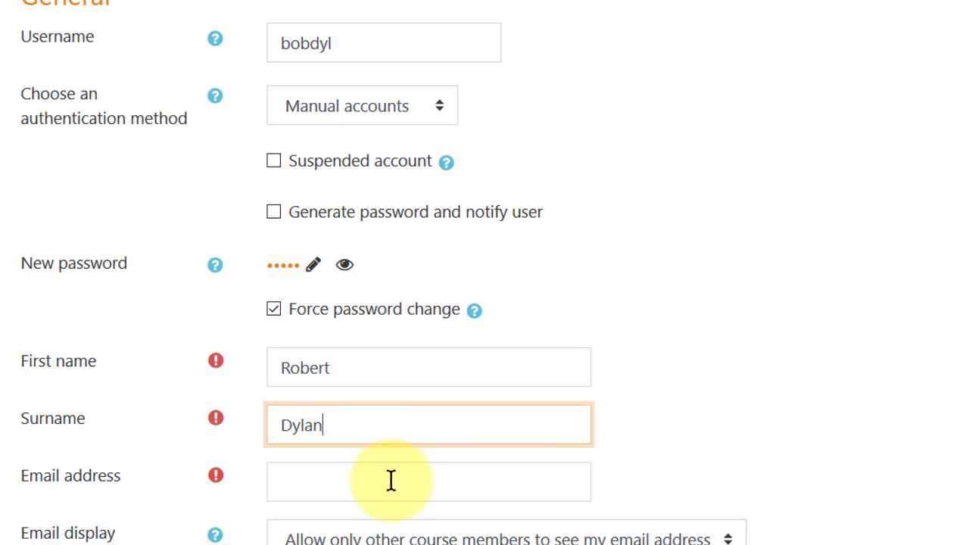
scroll(397, 390, down, 3)
Enter the student's e-mail address, keeping it visible only to other course members.
click(334, 251)
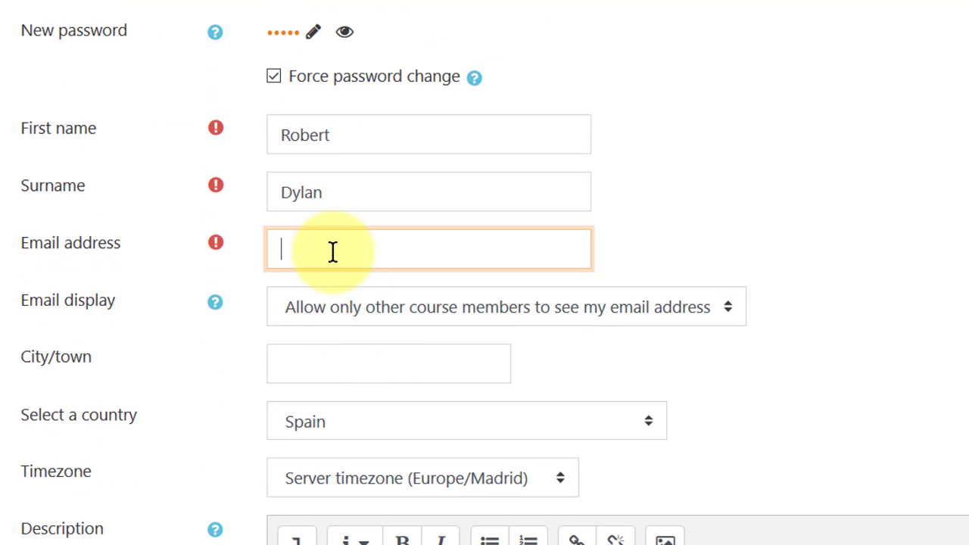
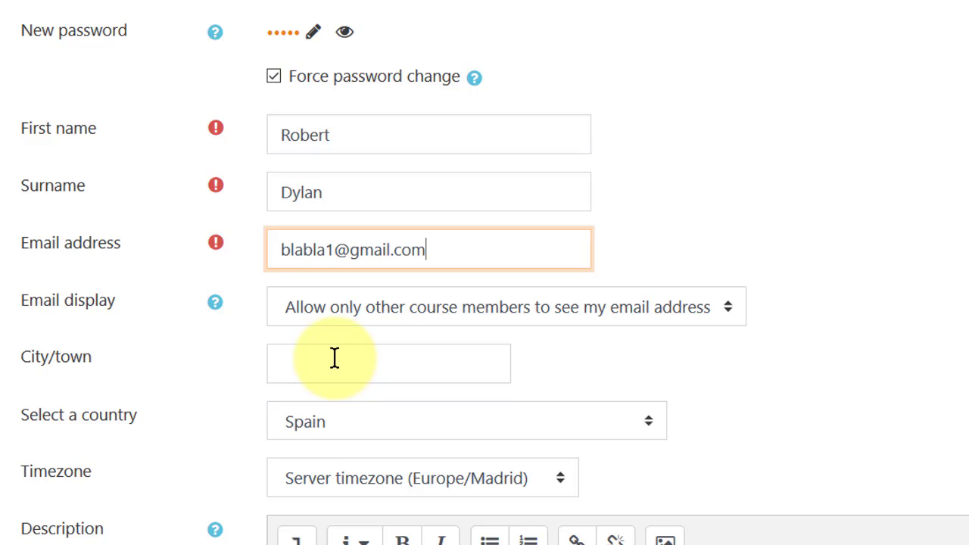
click(721, 308)
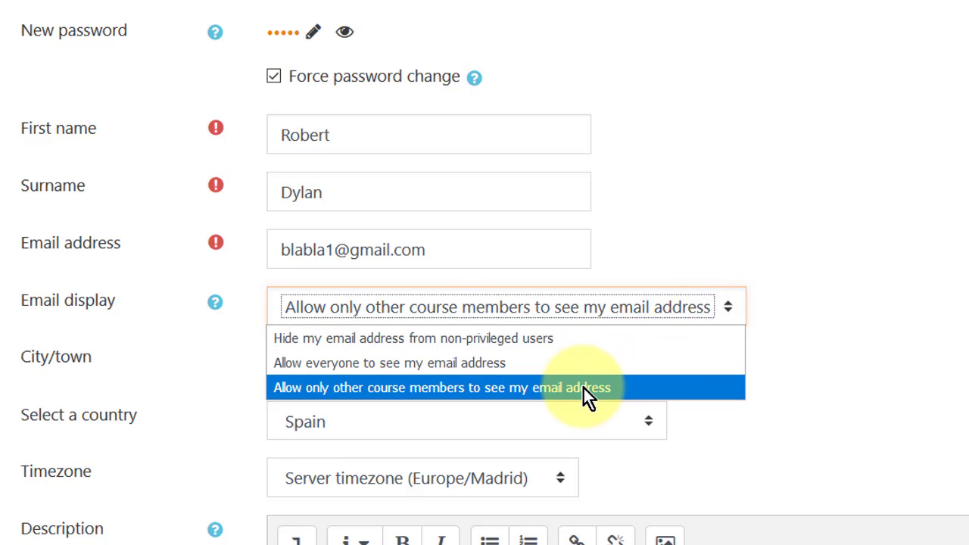
click(554, 270)
click(512, 251)
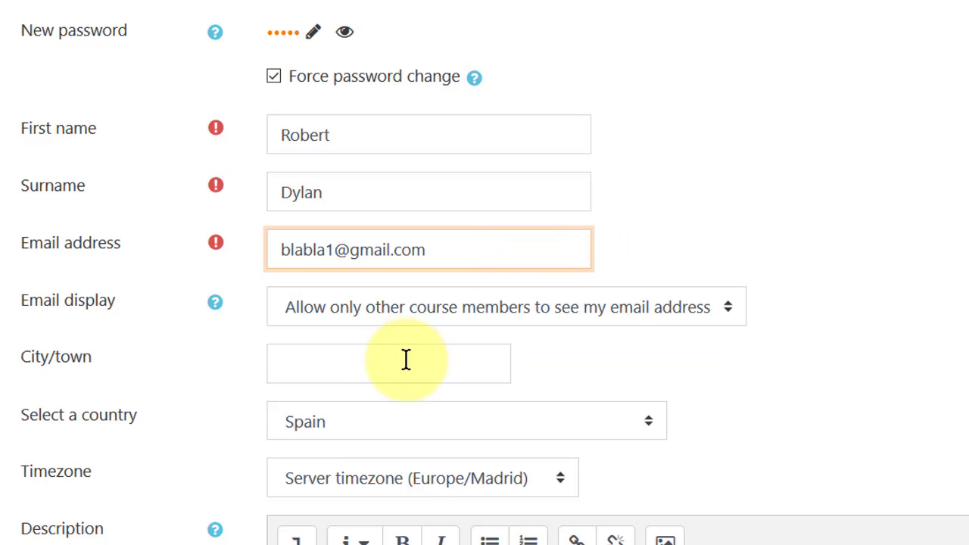
click(393, 359)
scroll(402, 303, down, 3)
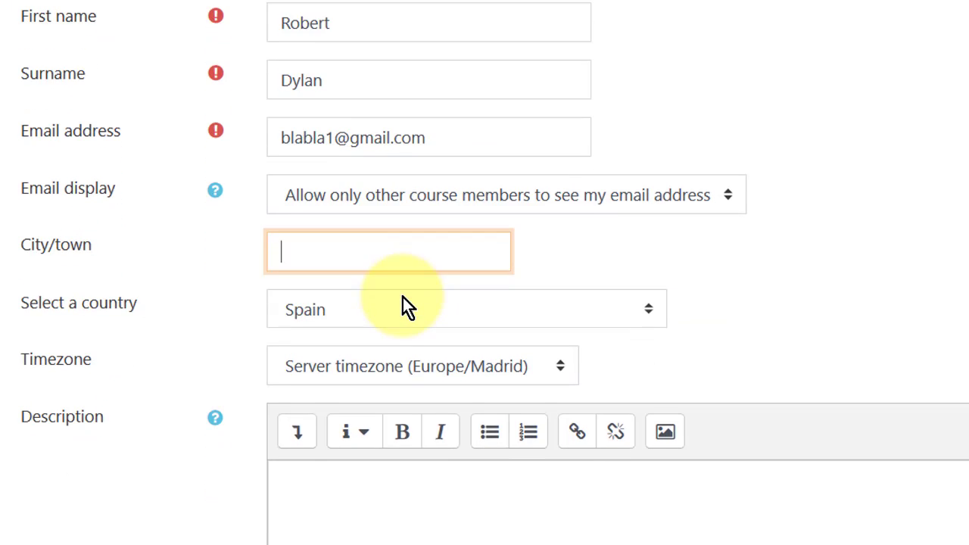
scroll(362, 163, down, 8)
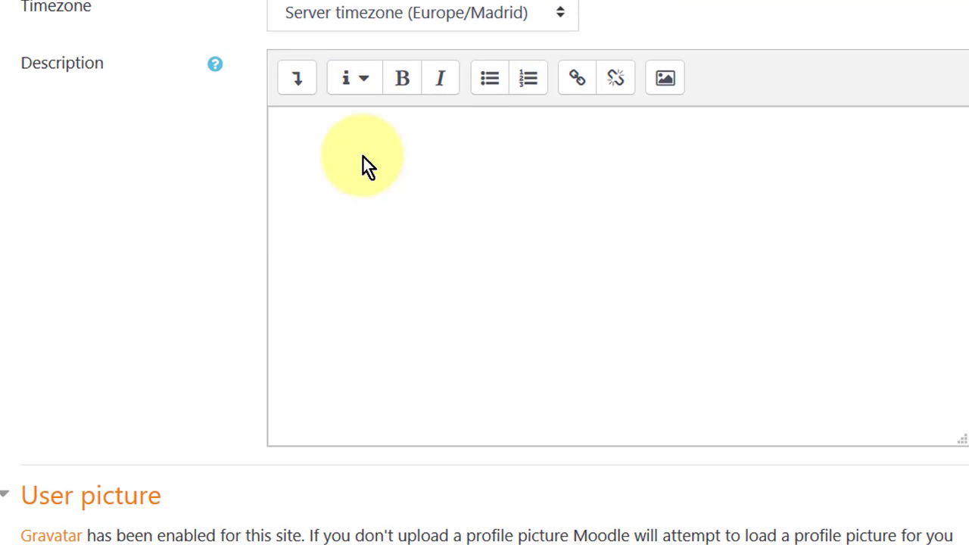
scroll(363, 157, down, 3)
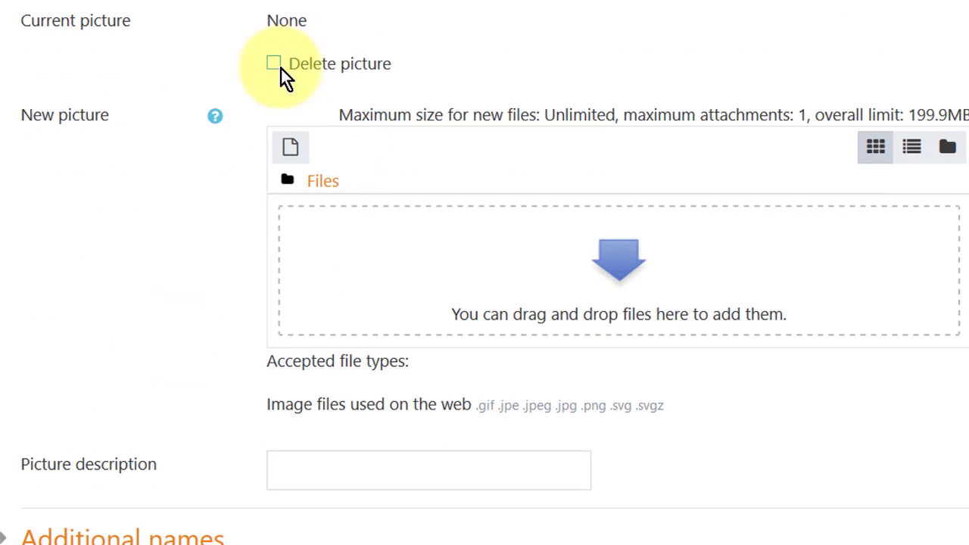
scroll(329, 176, down, 3)
scroll(330, 182, down, 2)
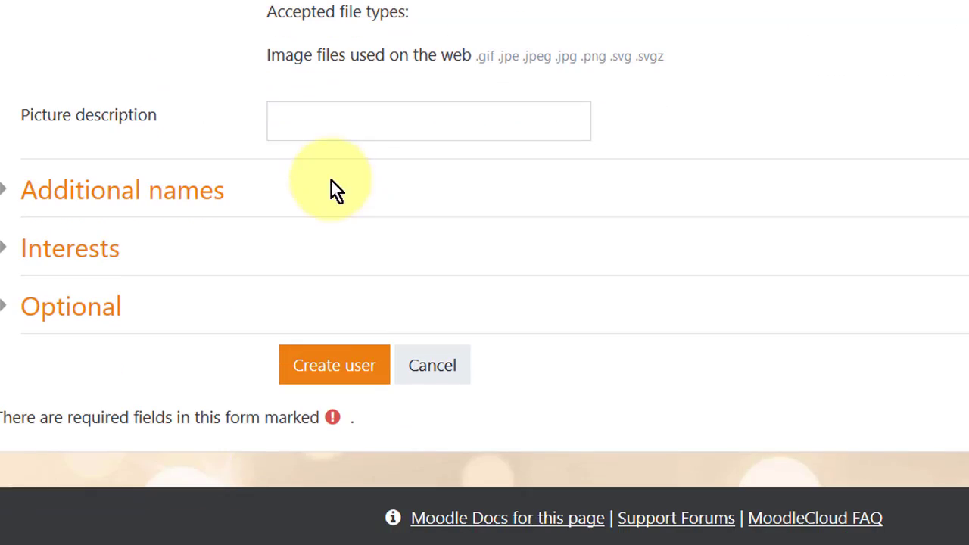
Save the first student account, bringing the Users list to 2, and begin another blank user form.
click(346, 376)
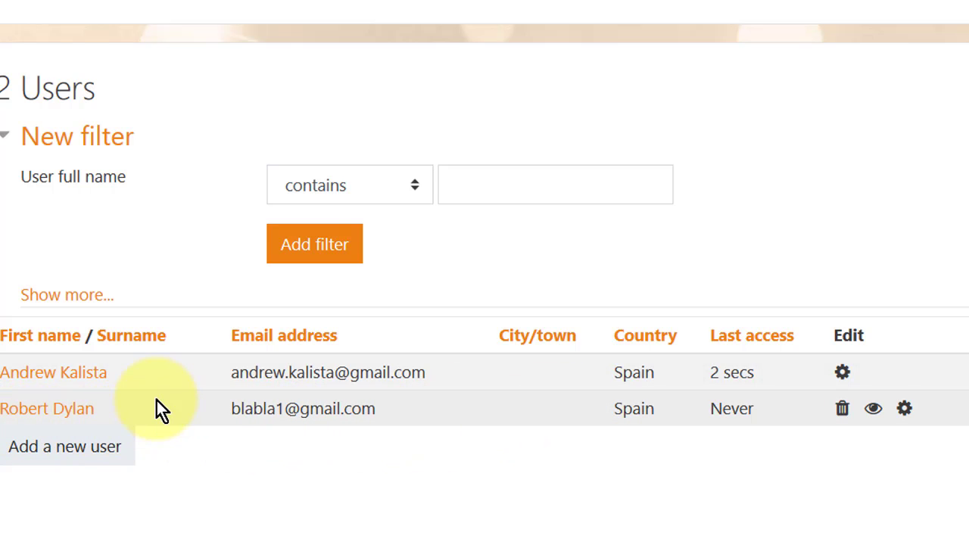
click(59, 458)
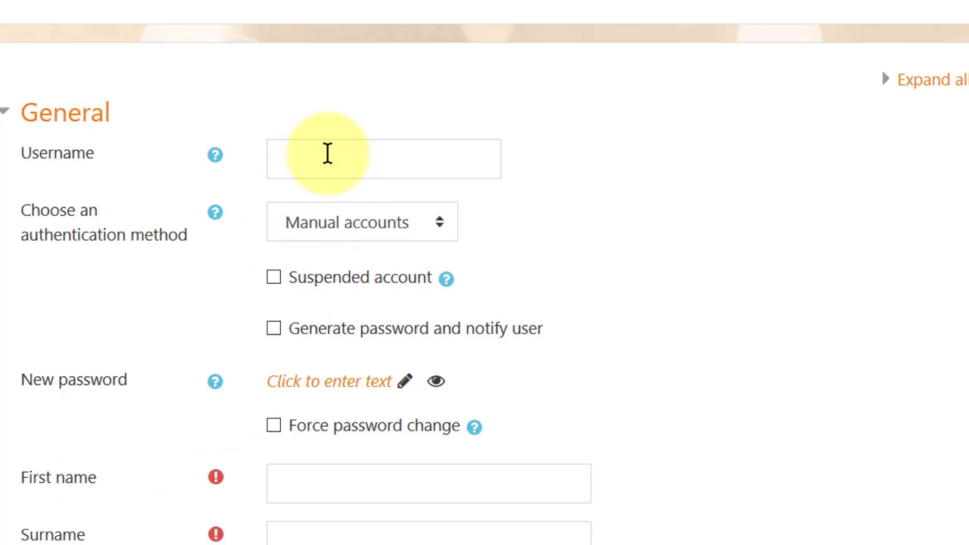
Enter username 'tintur' and set a manually chosen password instead of a generated one.
click(324, 158)
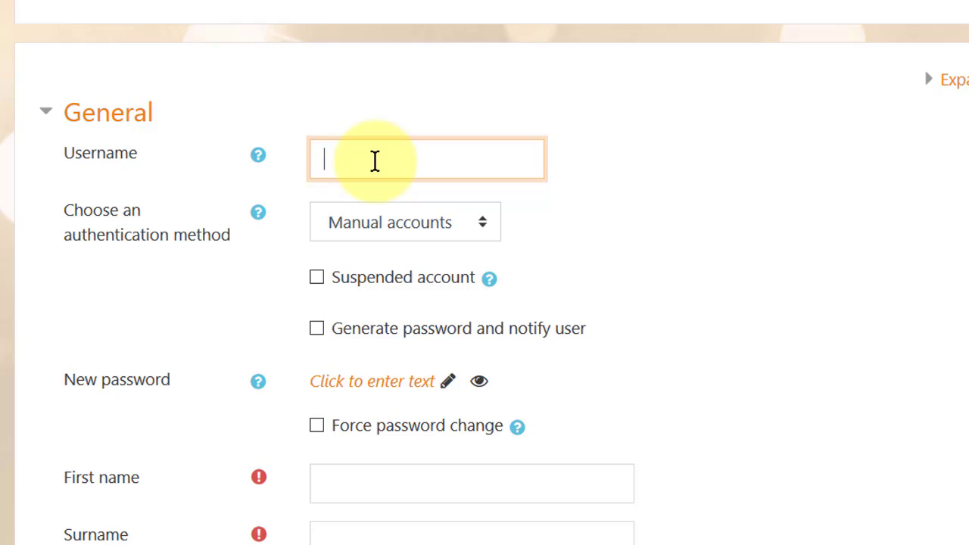
text(tintur)
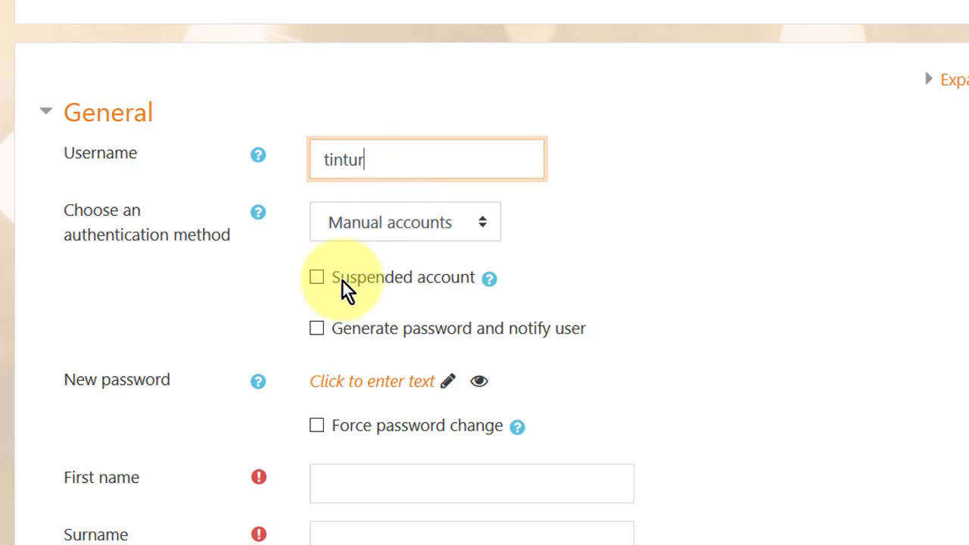
scroll(342, 365, down, 3)
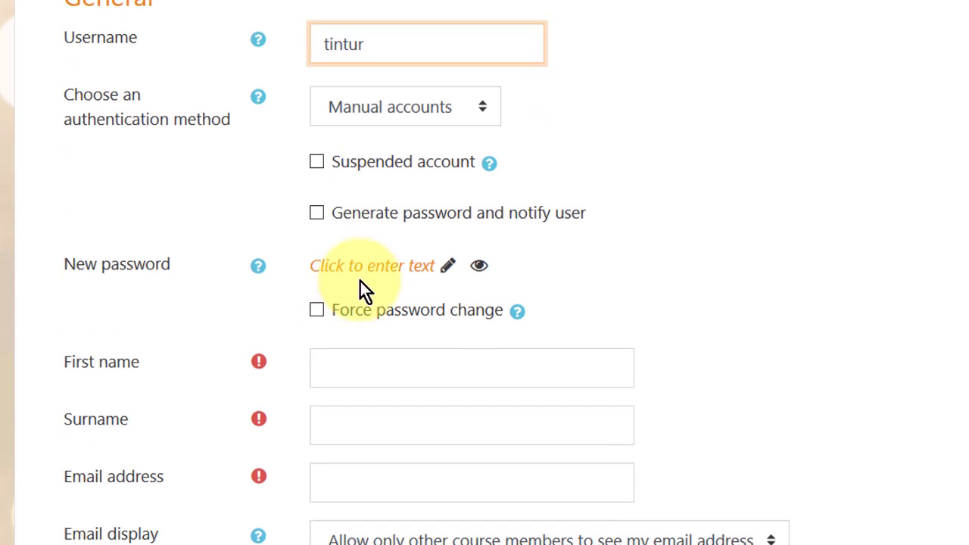
click(316, 212)
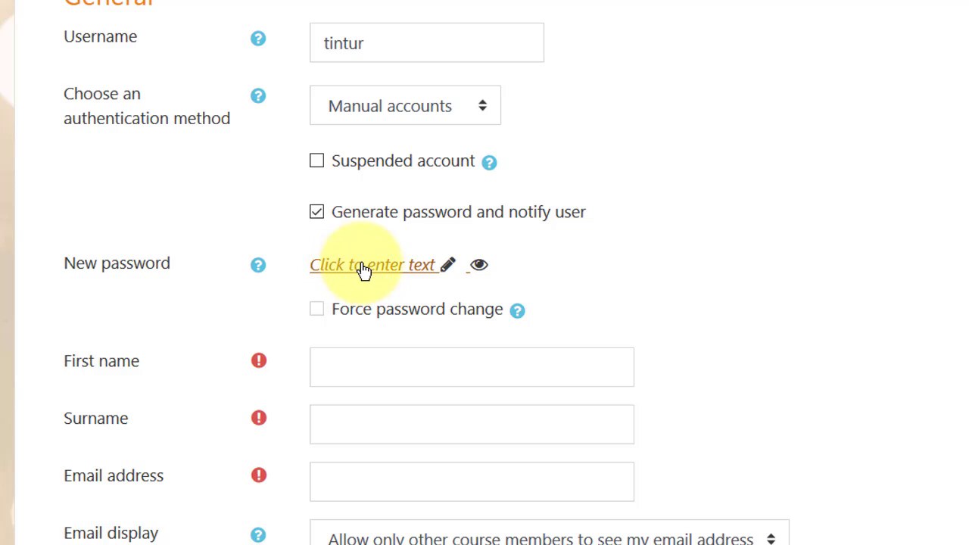
click(316, 213)
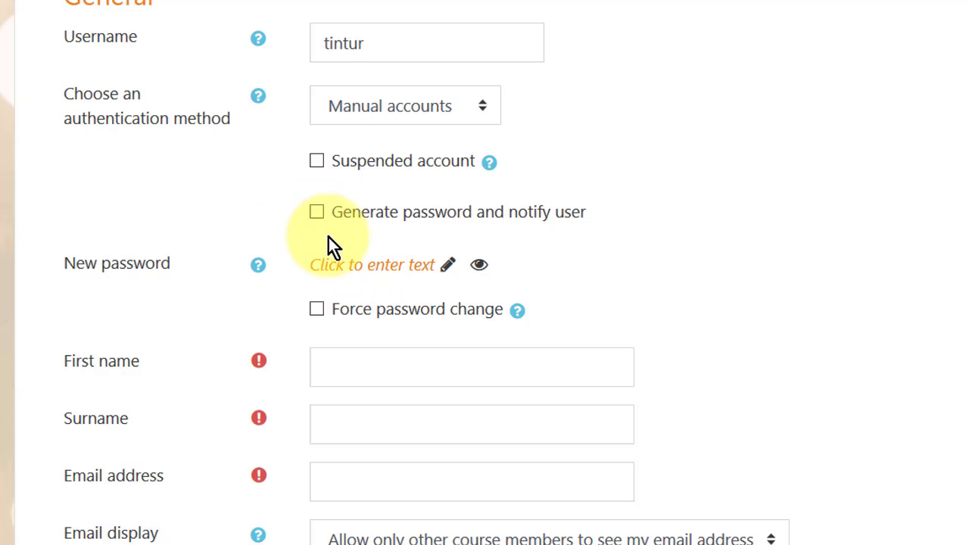
click(367, 267)
text(*****)
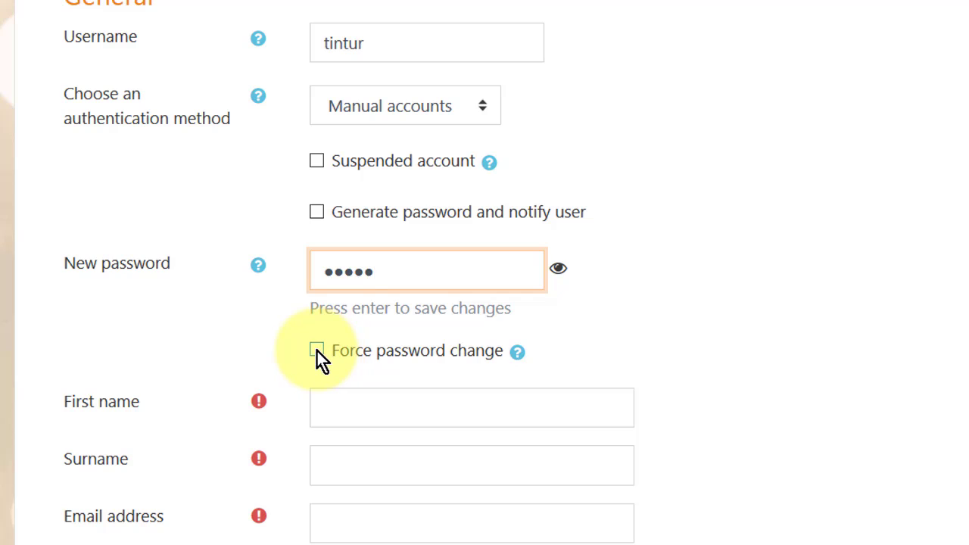
key(Return)
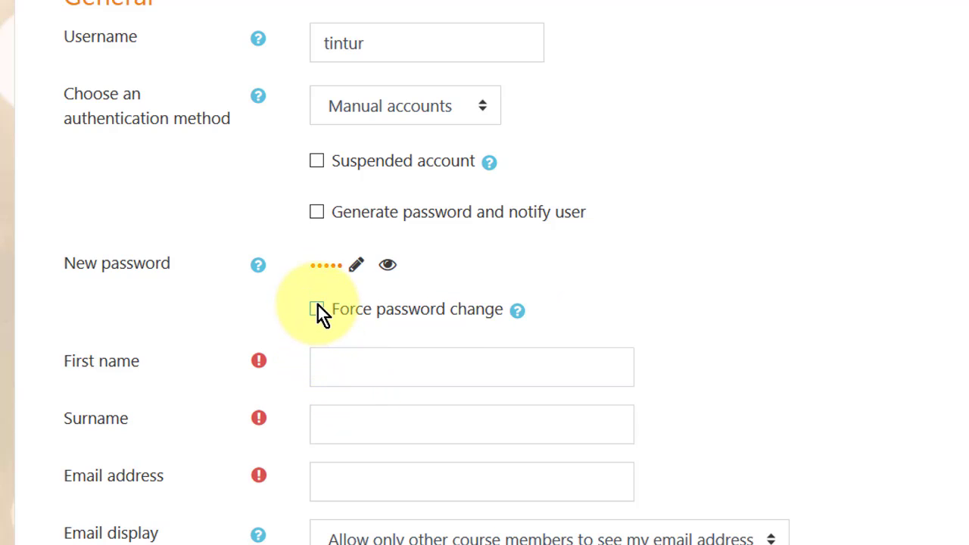
Force a password change at first login and fill in the student's name and e-mail address.
click(317, 311)
click(353, 365)
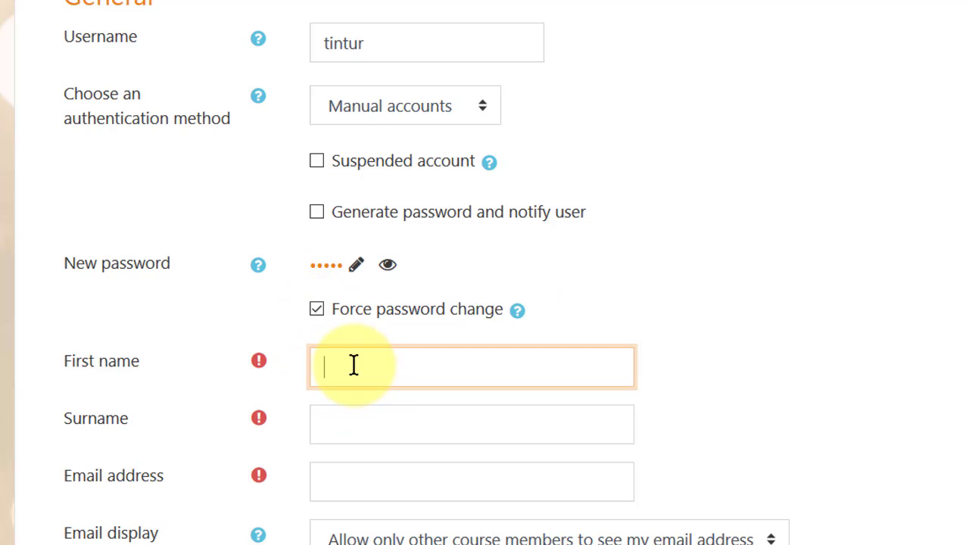
text(Tina)
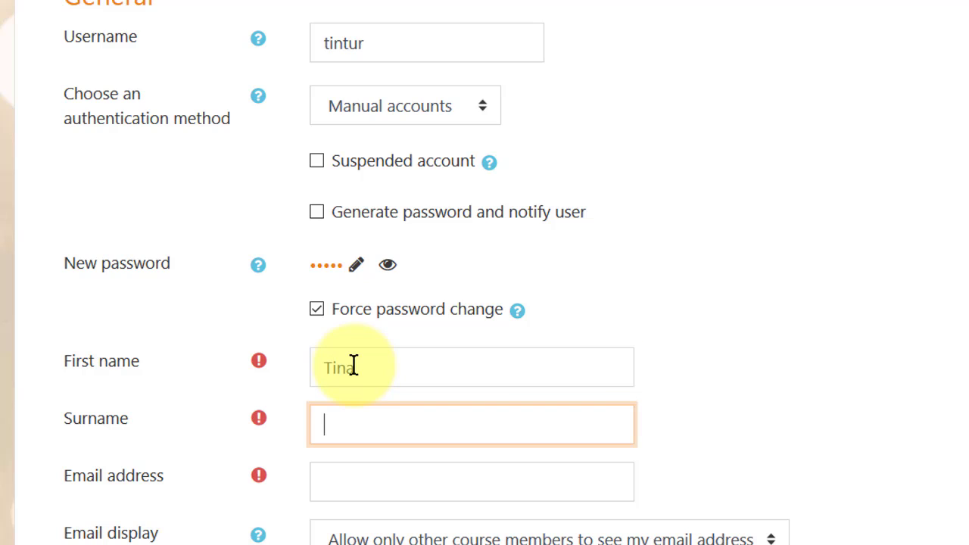
text(Turner)
key(Tab)
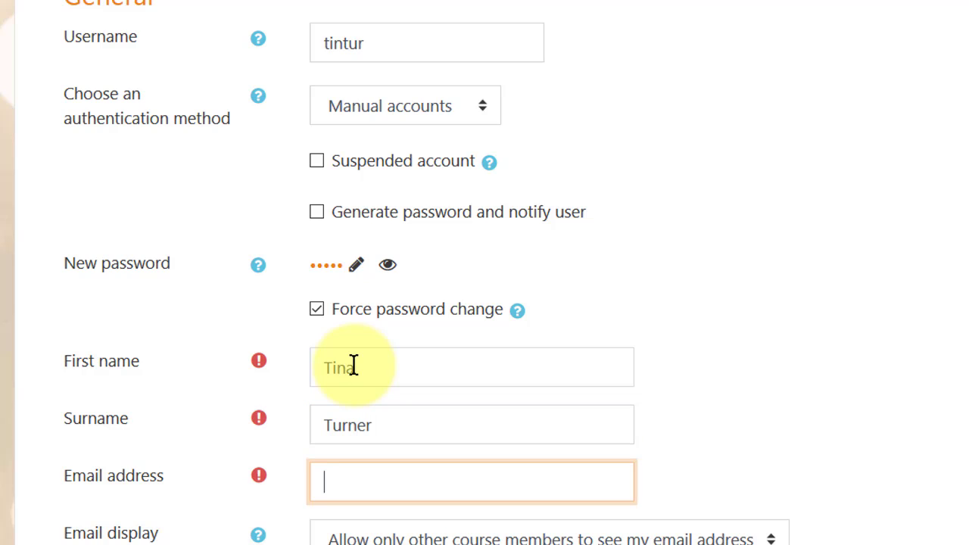
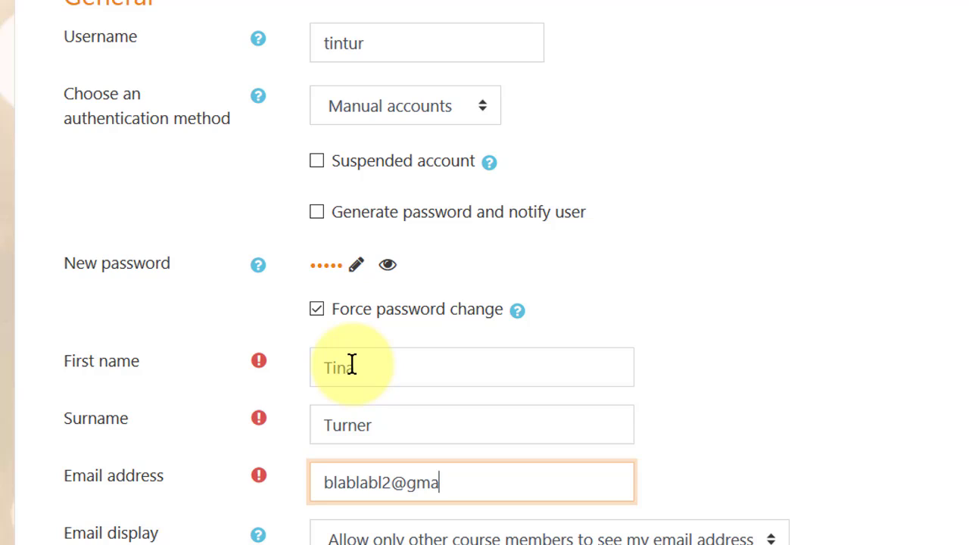
scroll(384, 391, down, 2)
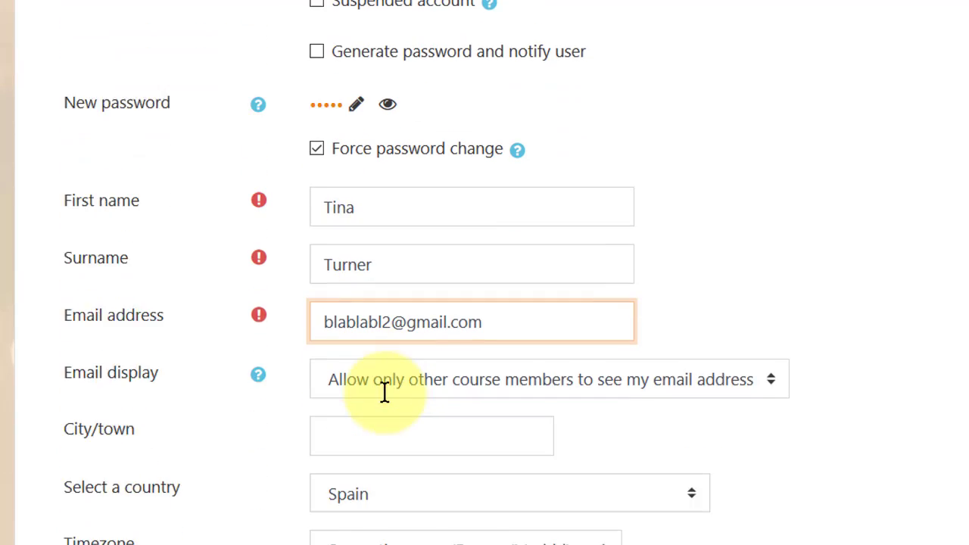
scroll(385, 392, down, 1)
scroll(402, 318, down, 1)
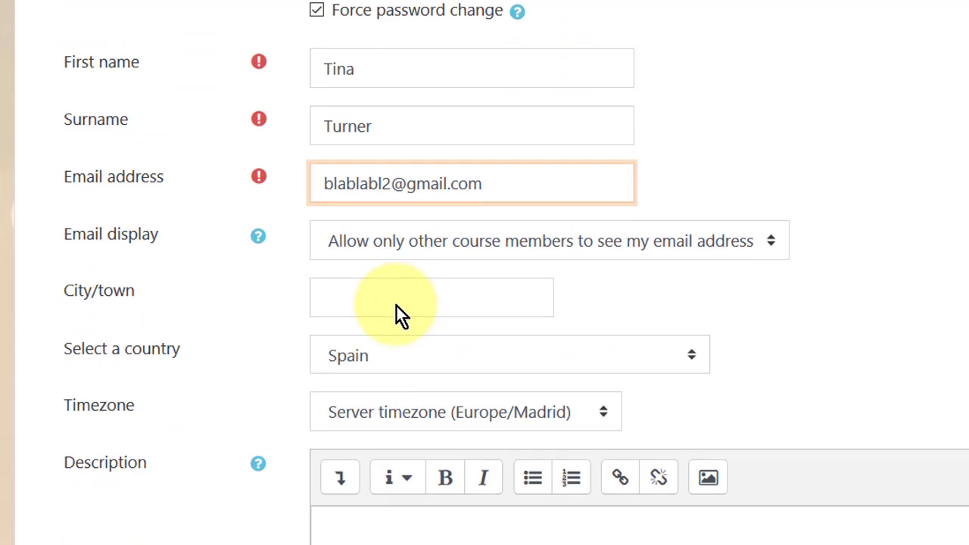
scroll(396, 306, down, 15)
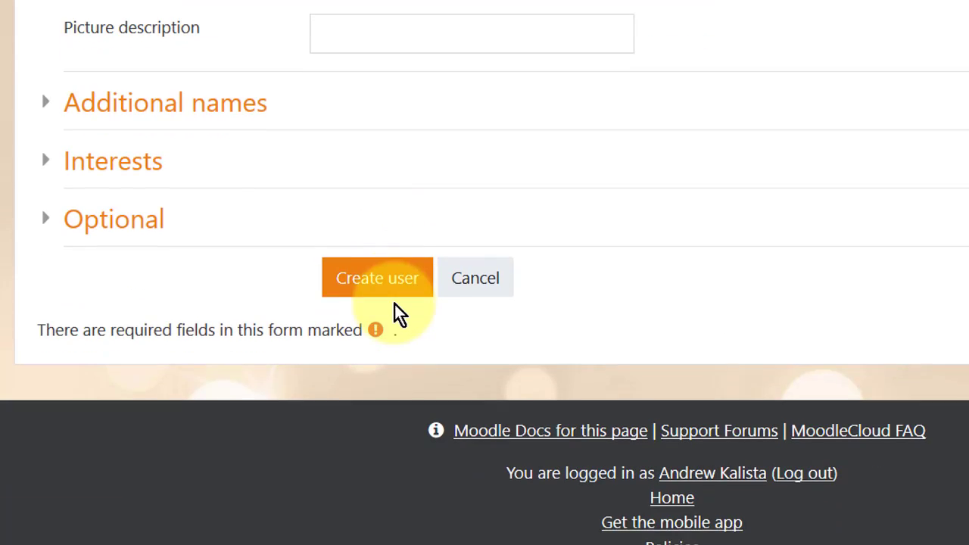
Save the second student account and show the Courses section of Site administration.
click(383, 288)
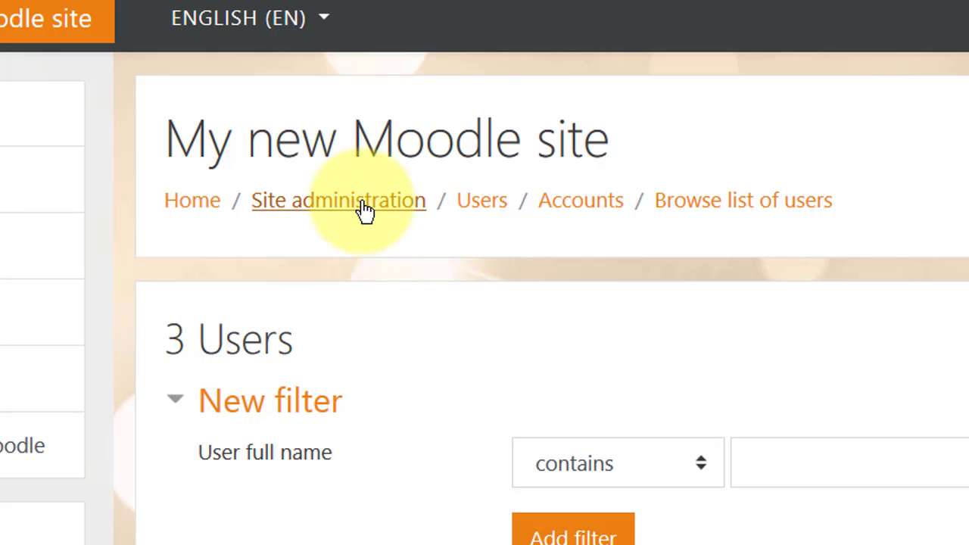
click(365, 210)
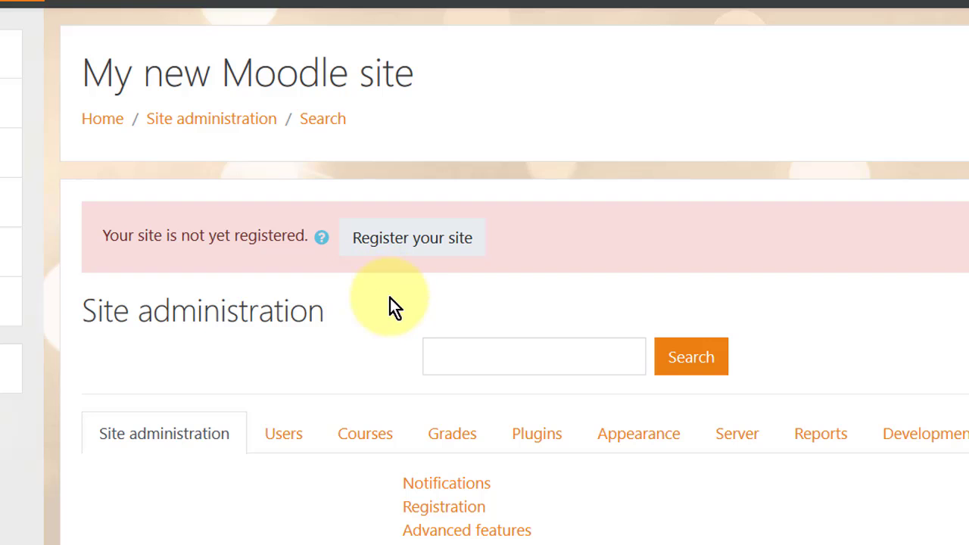
click(371, 439)
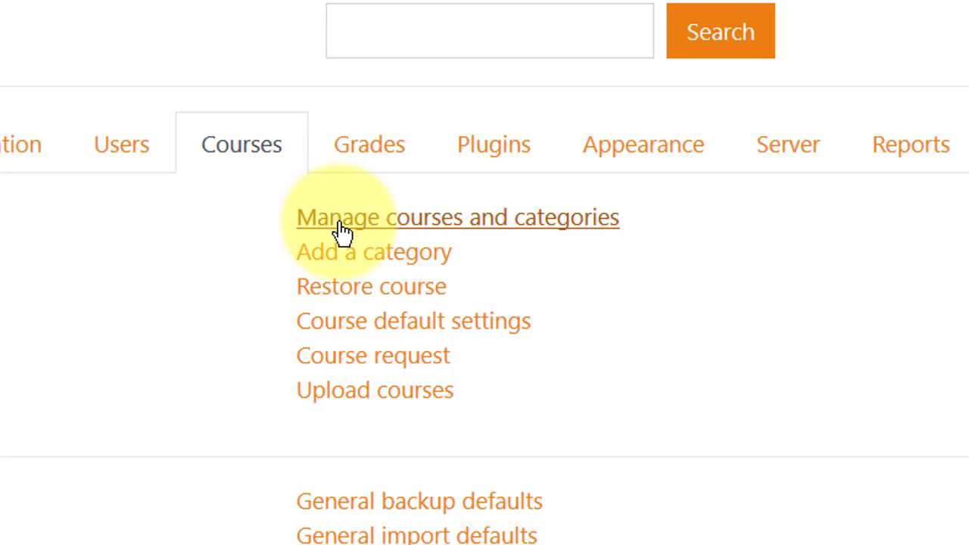
Open Manage courses and categories and show the Miscellaneous category's actions menu.
click(342, 229)
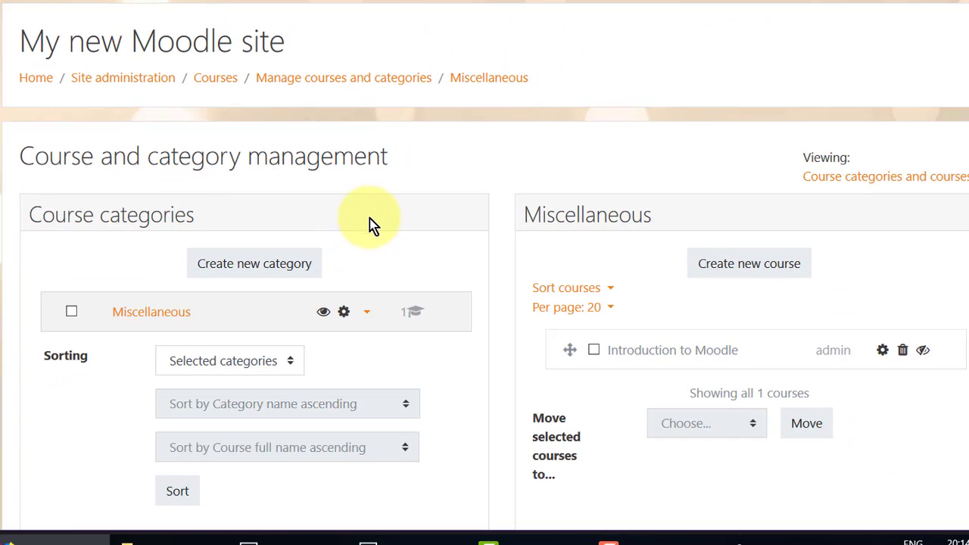
scroll(376, 216, down, 2)
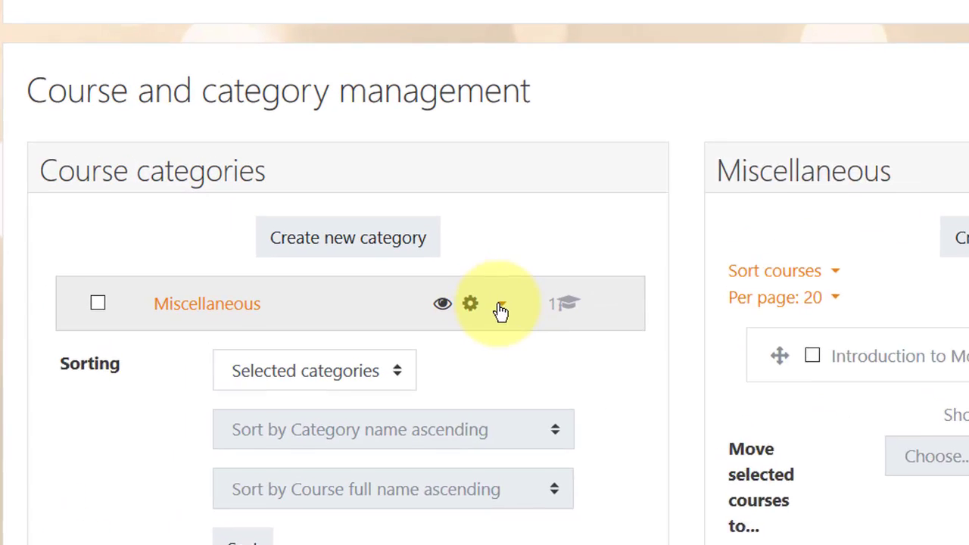
click(546, 345)
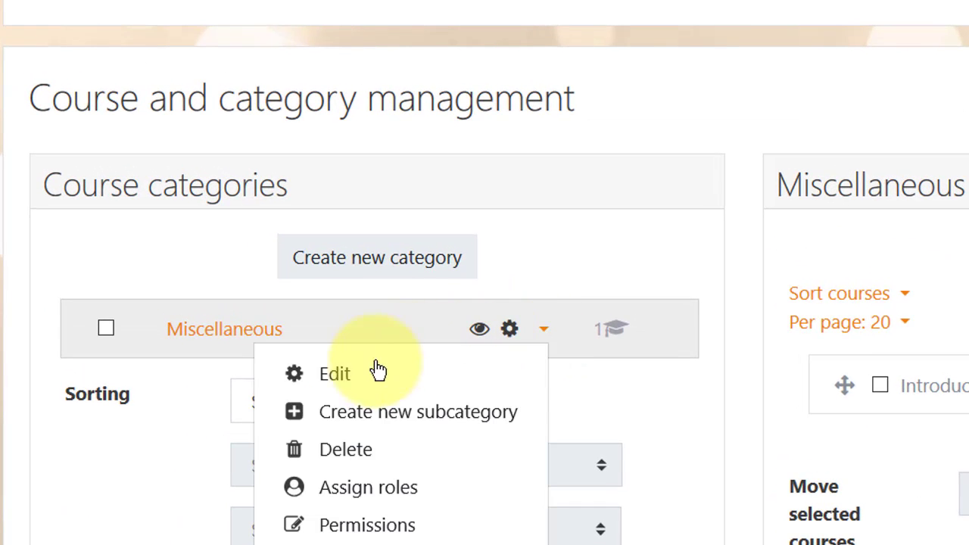
Edit Miscellaneous: rename it after the instructor's classes, ID number 01, description 'My courses'.
click(339, 377)
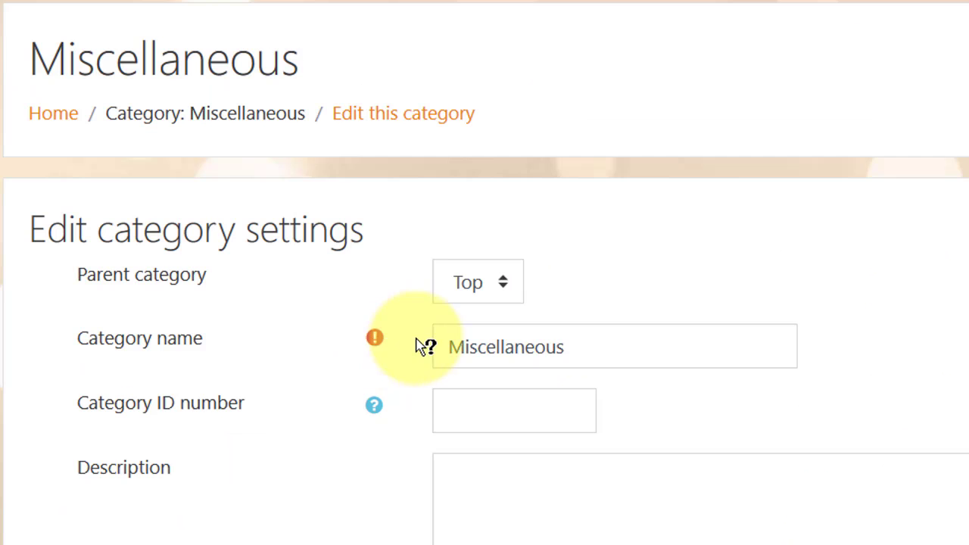
drag(597, 347, 335, 324)
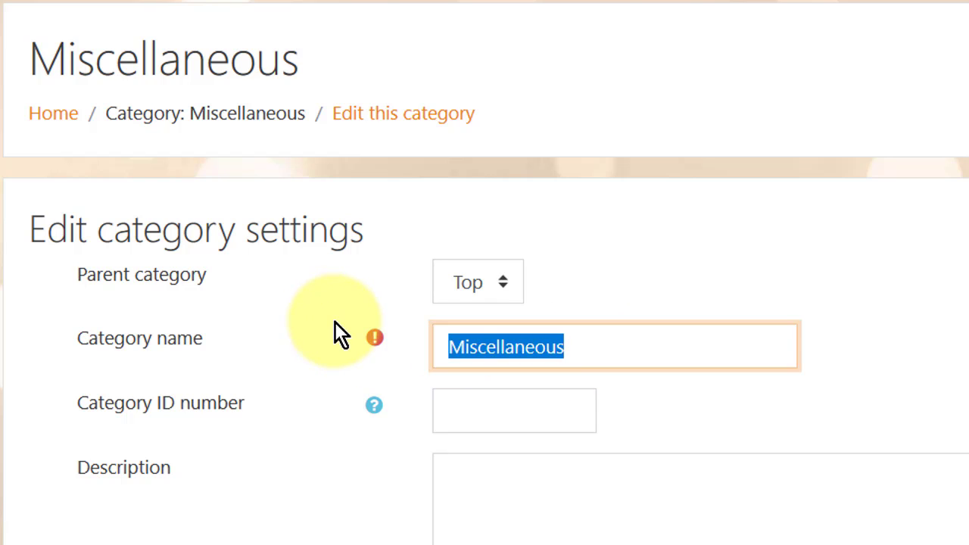
text(A)
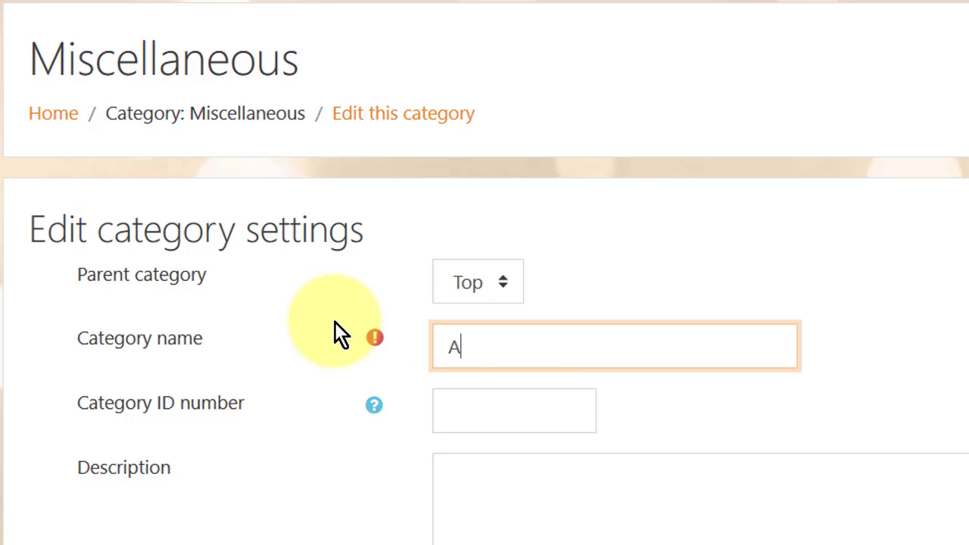
text(ndrew)
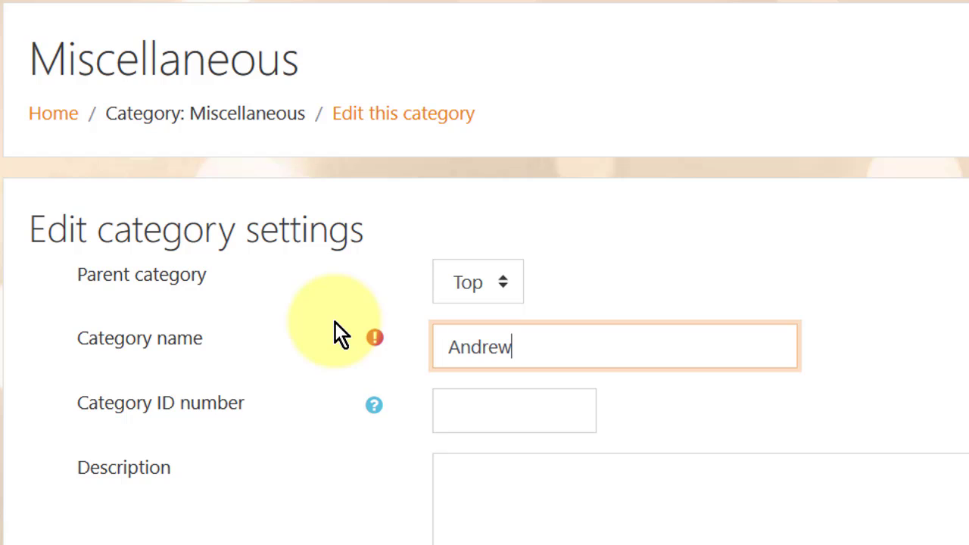
text( Classes)
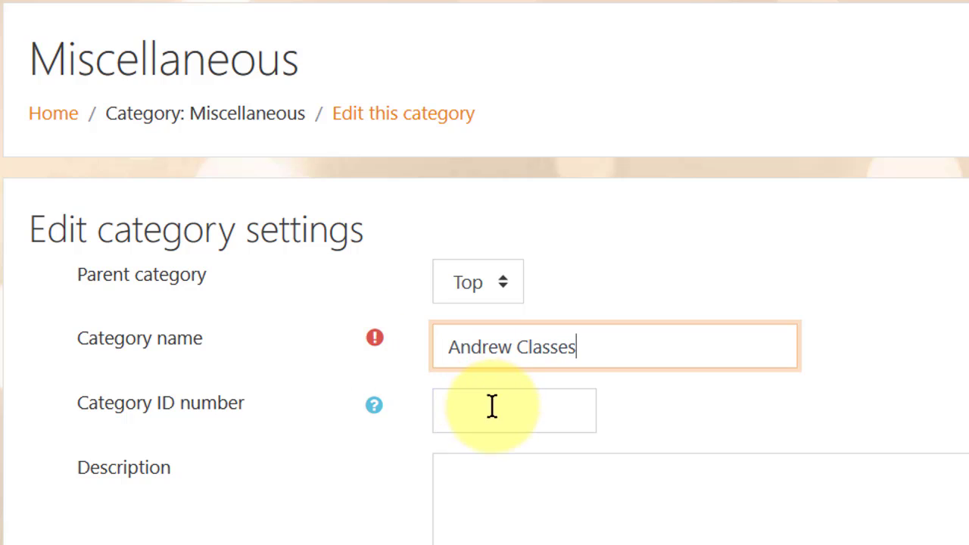
click(490, 409)
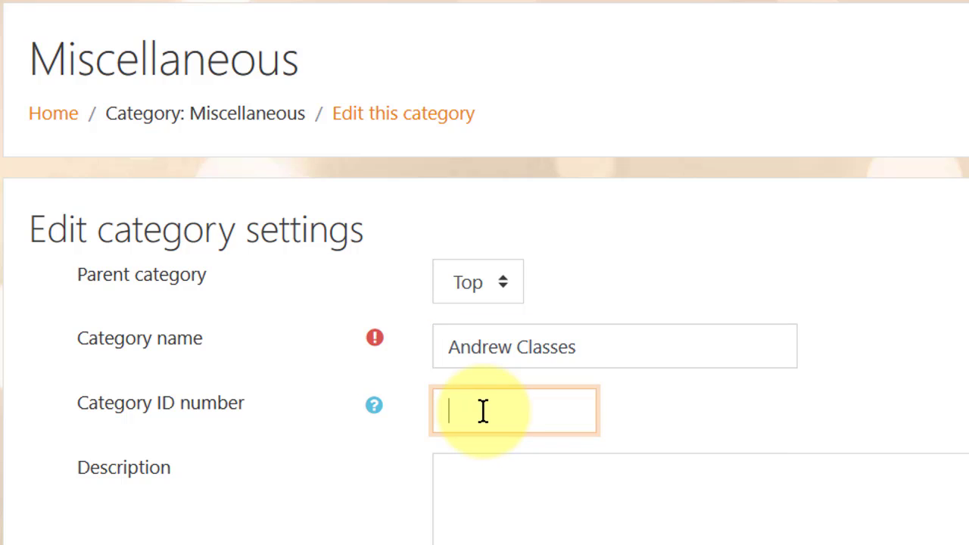
text(01)
click(488, 478)
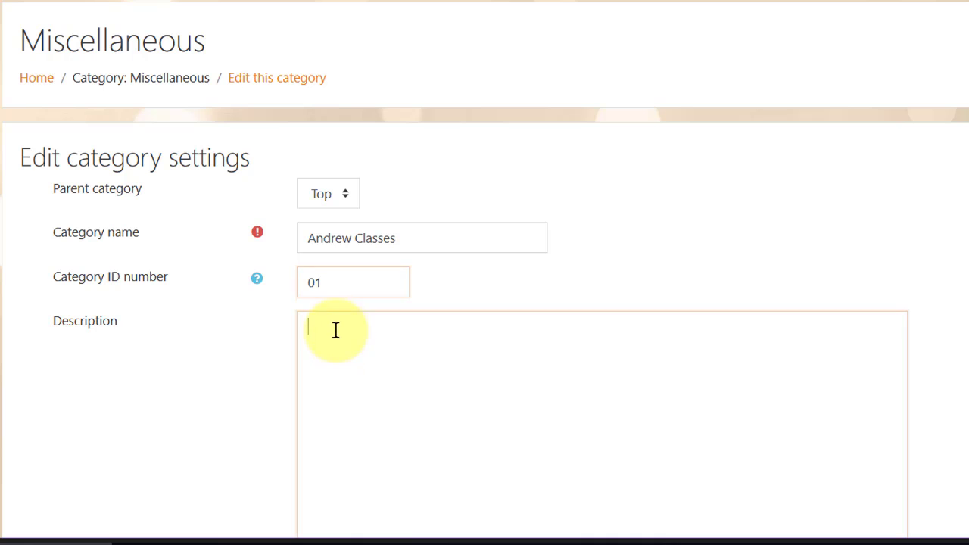
scroll(363, 335, down, 5)
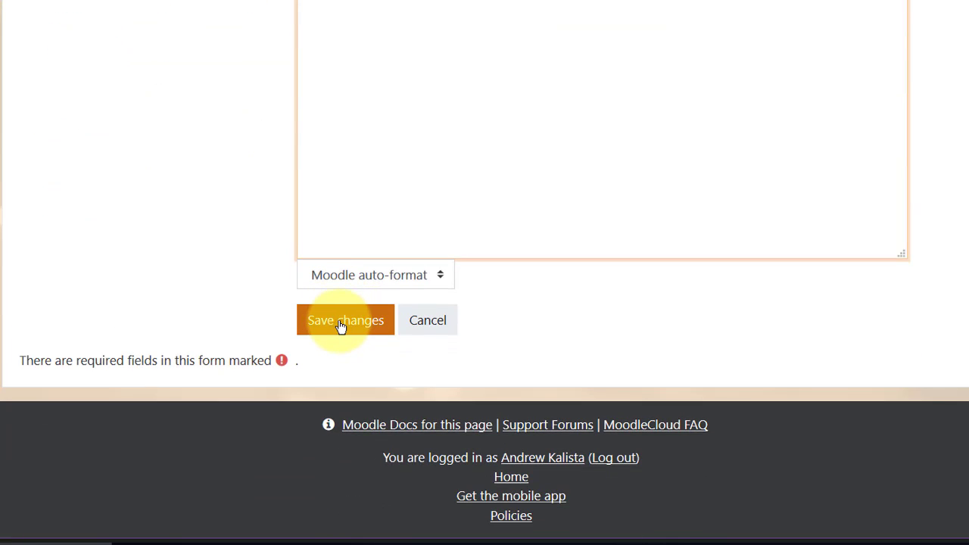
scroll(341, 296, up, 5)
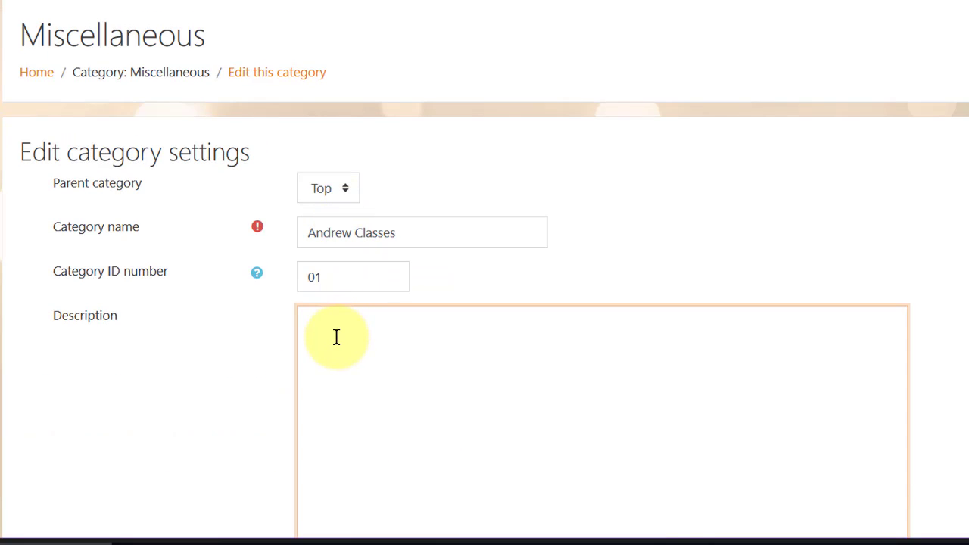
text(My courses)
scroll(340, 337, down, 4)
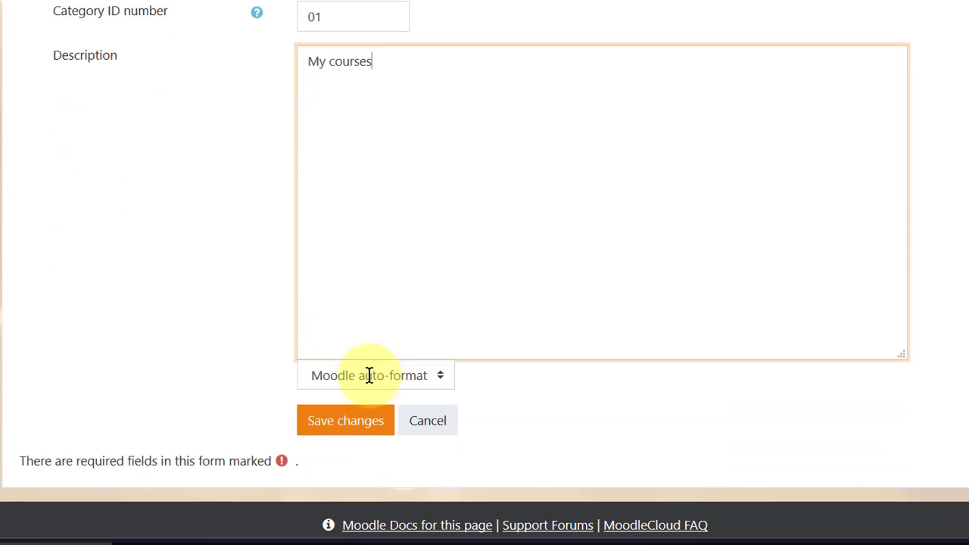
Save the renamed category with ID 01 in the Edit category settings form.
click(347, 412)
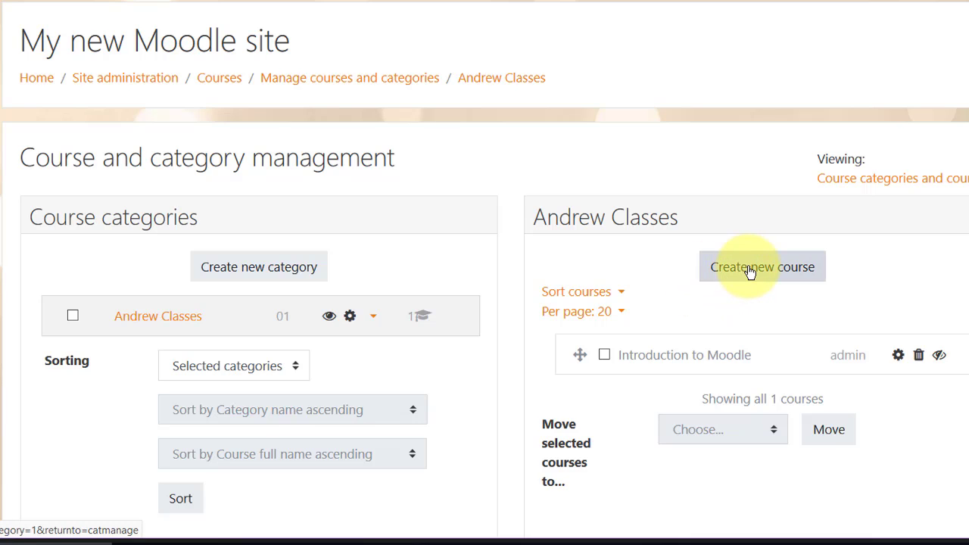
Start a new category under Top and name it 'Captain Classes'.
click(230, 271)
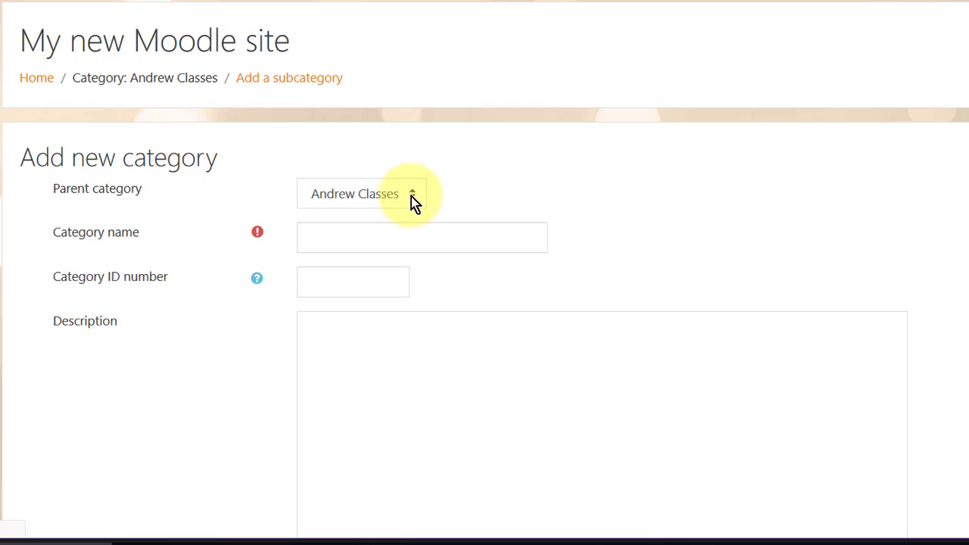
click(396, 196)
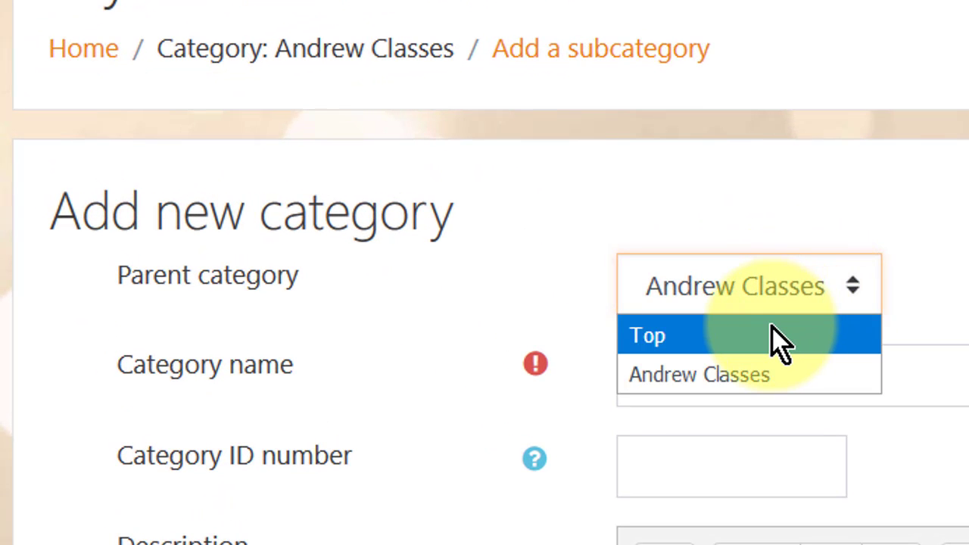
click(772, 333)
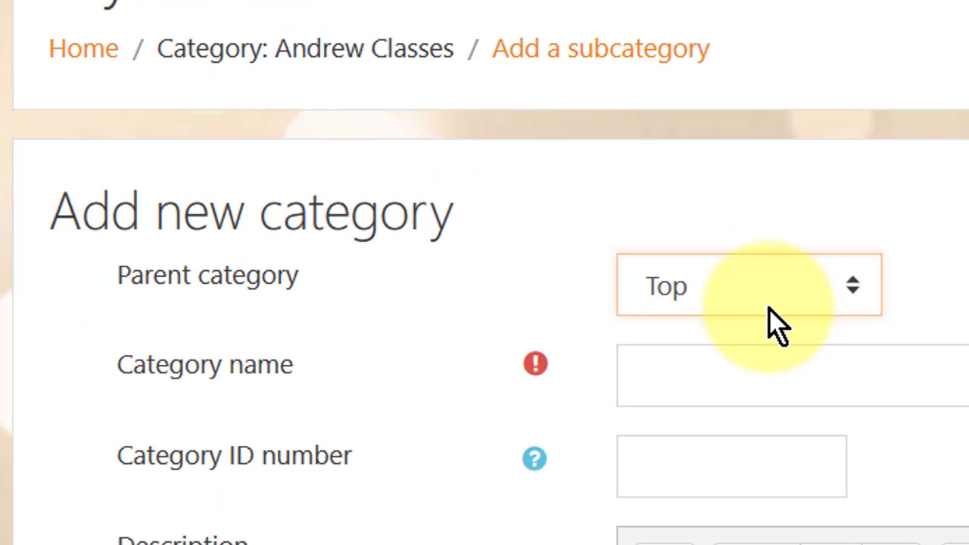
click(846, 287)
click(848, 292)
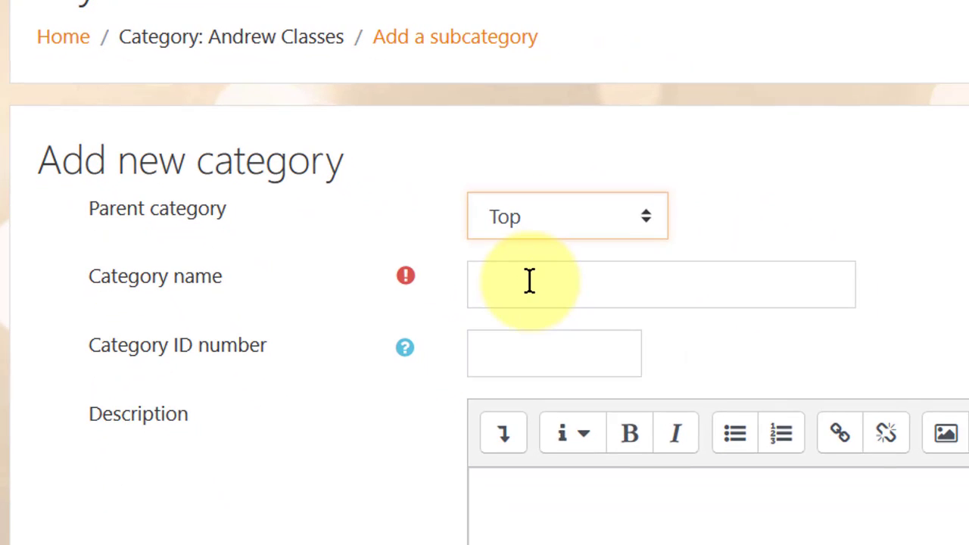
click(700, 377)
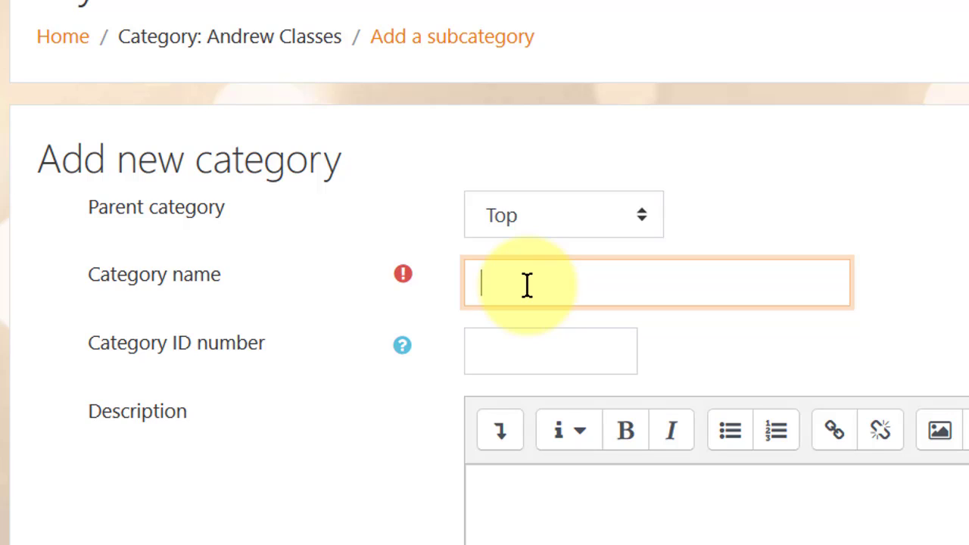
text(captain Classe)
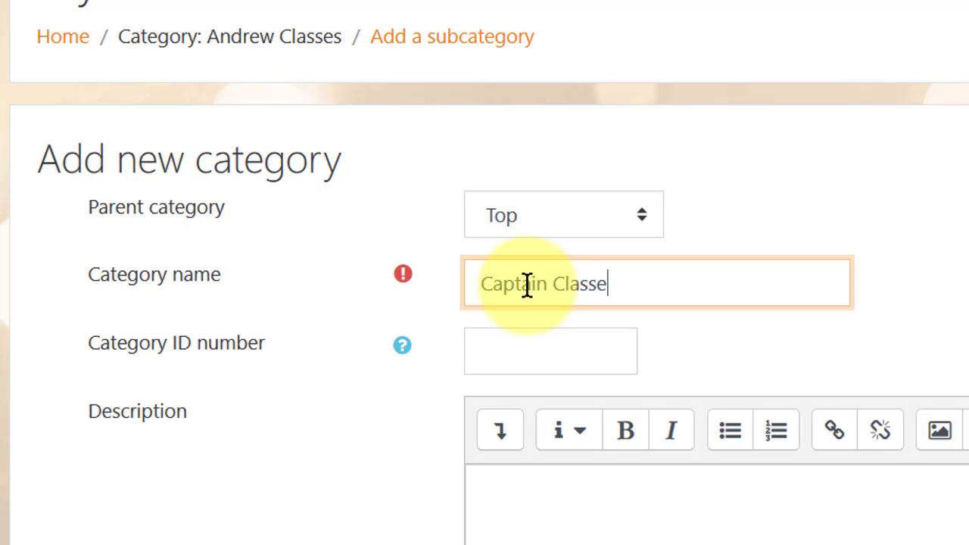
text(s)
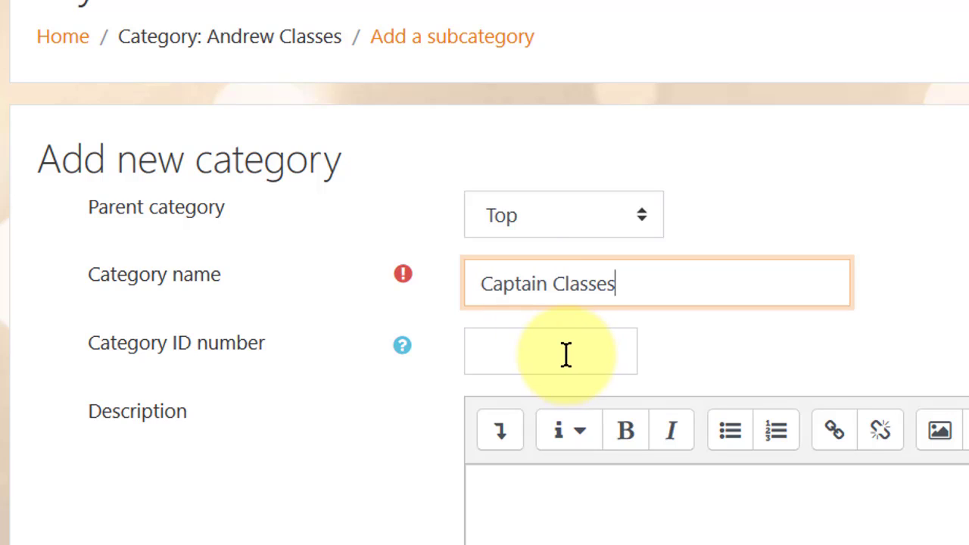
Give the category ID number 02 and the description 'School Classes'.
click(512, 351)
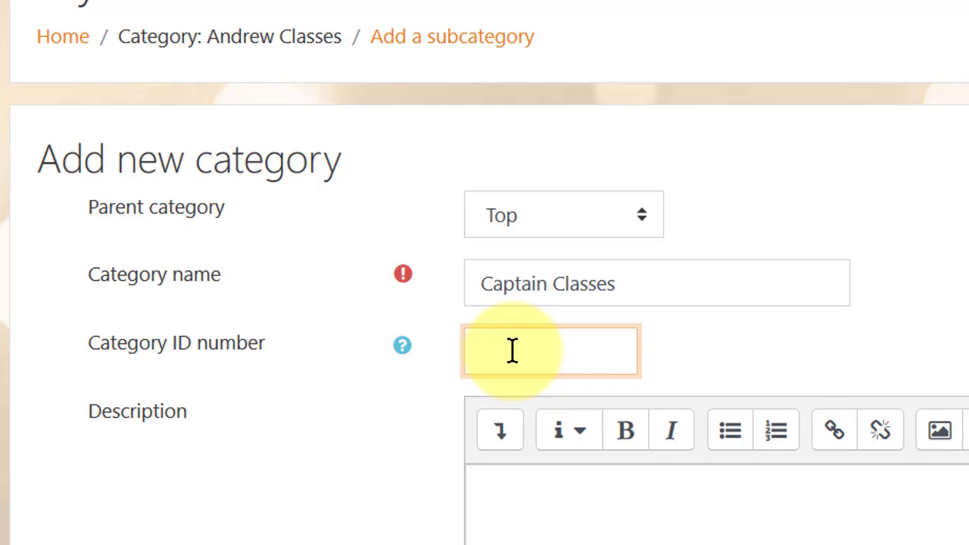
text(01)
key(BackSpace)
text(2)
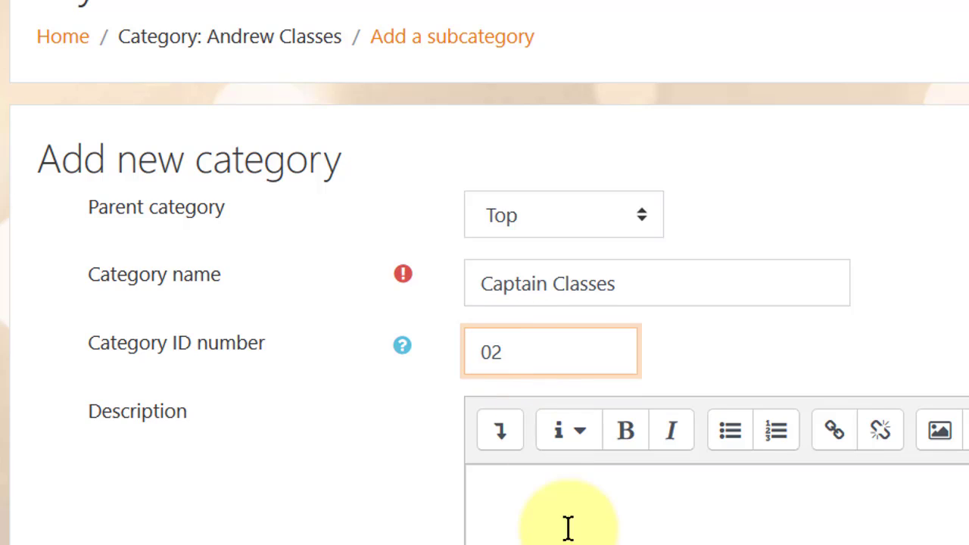
click(559, 500)
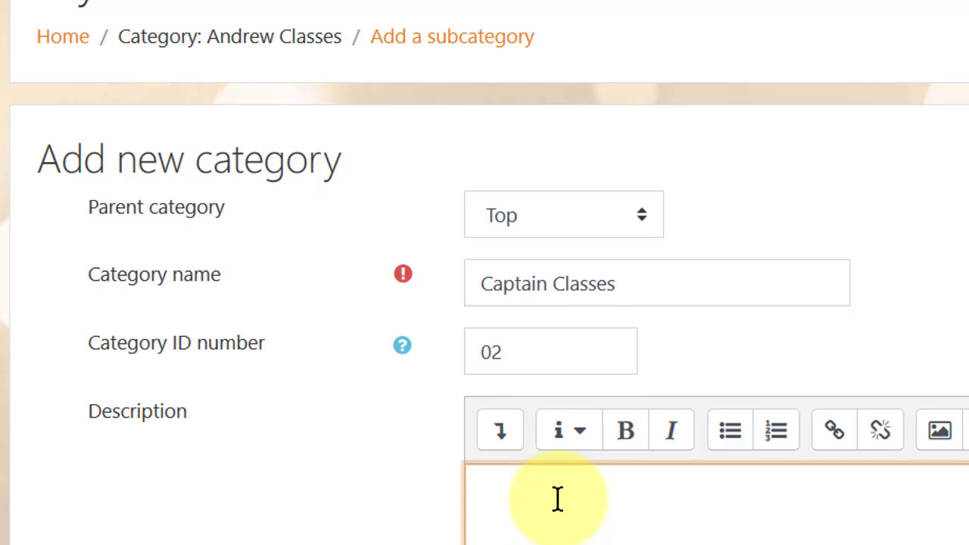
text(cc)
text(c)
text(l)
key(BackSpace)
key(BackSpace)
text(a)
key(BackSpace)
key(BackSpace)
text(School Classes)
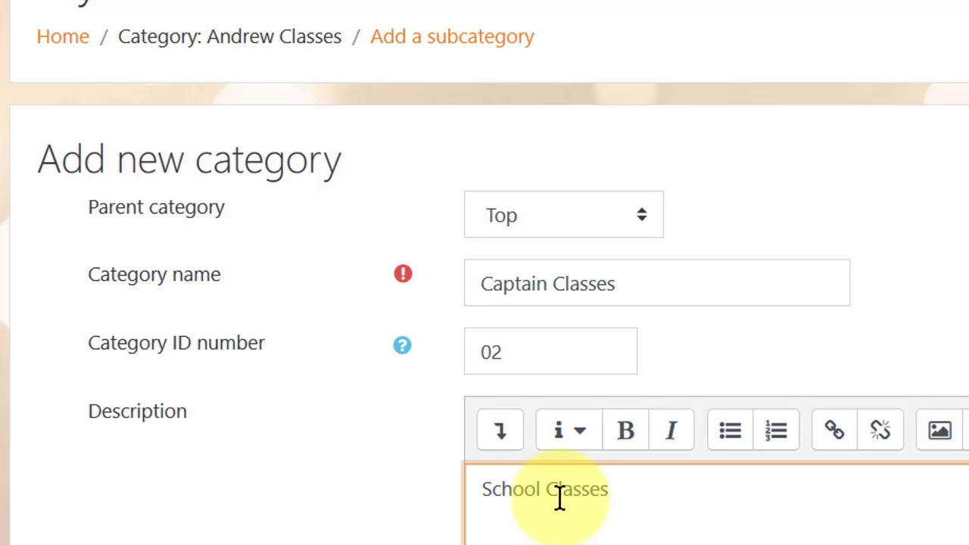
scroll(564, 497, down, 5)
Create Captain Classes, move it above the instructor's other category, and start a new course there.
click(542, 380)
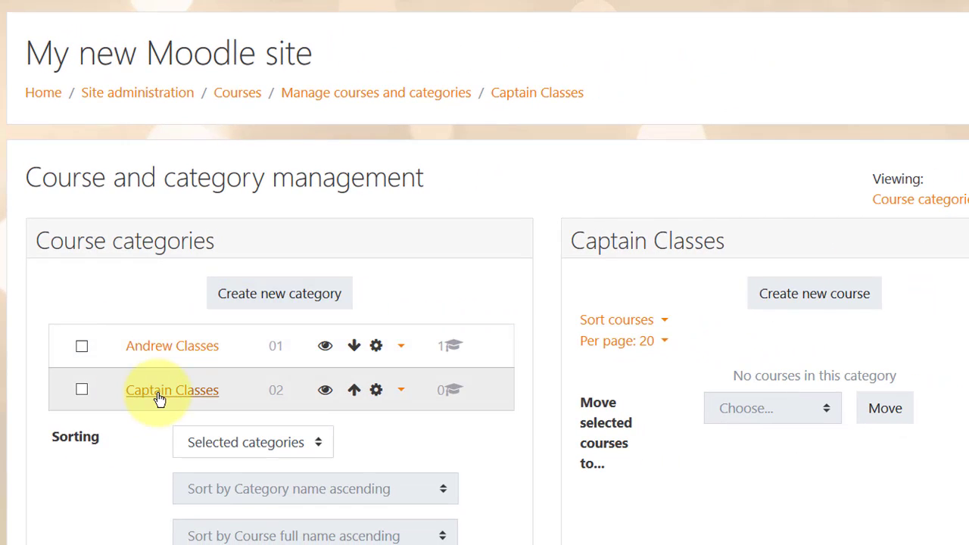
click(354, 391)
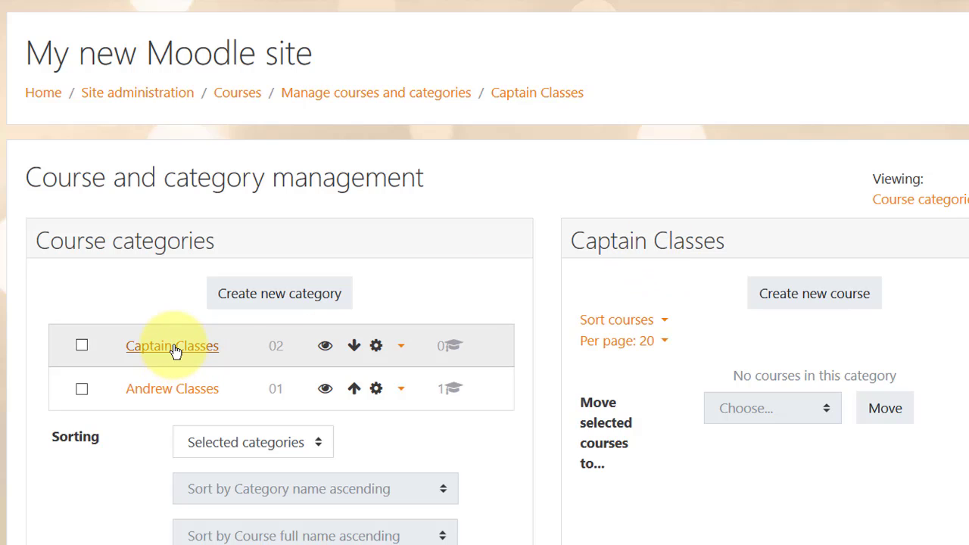
click(809, 301)
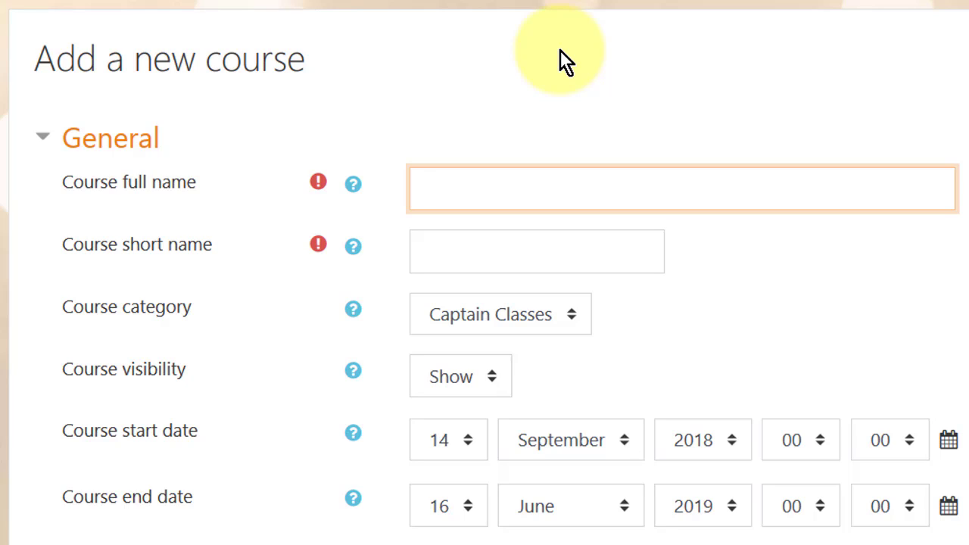
Enter course full name 'Mon FCE 18:00' and short name 'MFC18'.
text(Mon FCE)
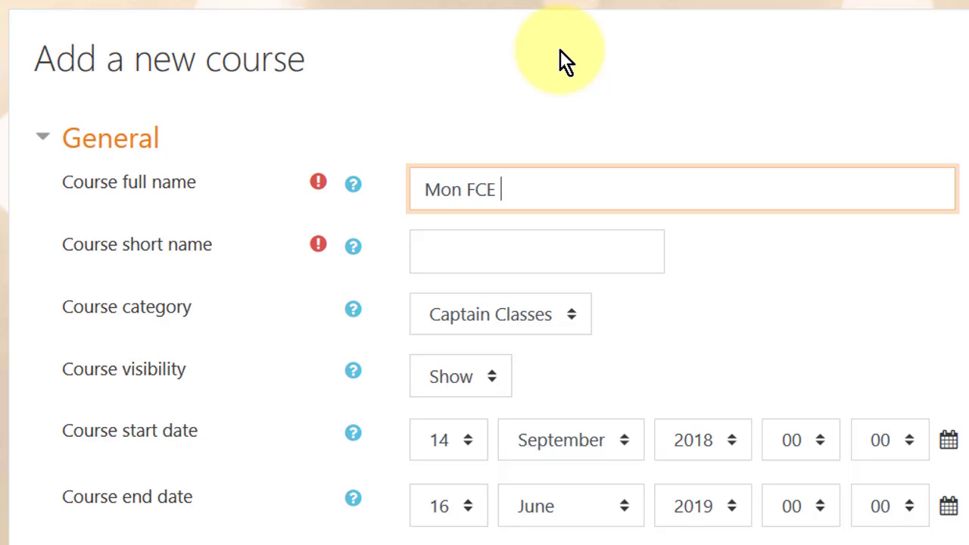
text( 1)
text(8:00)
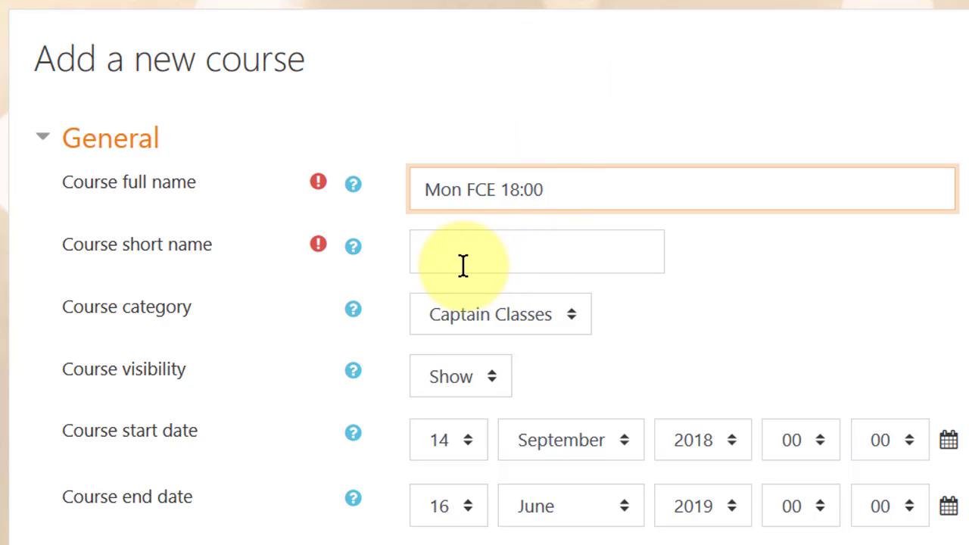
click(435, 254)
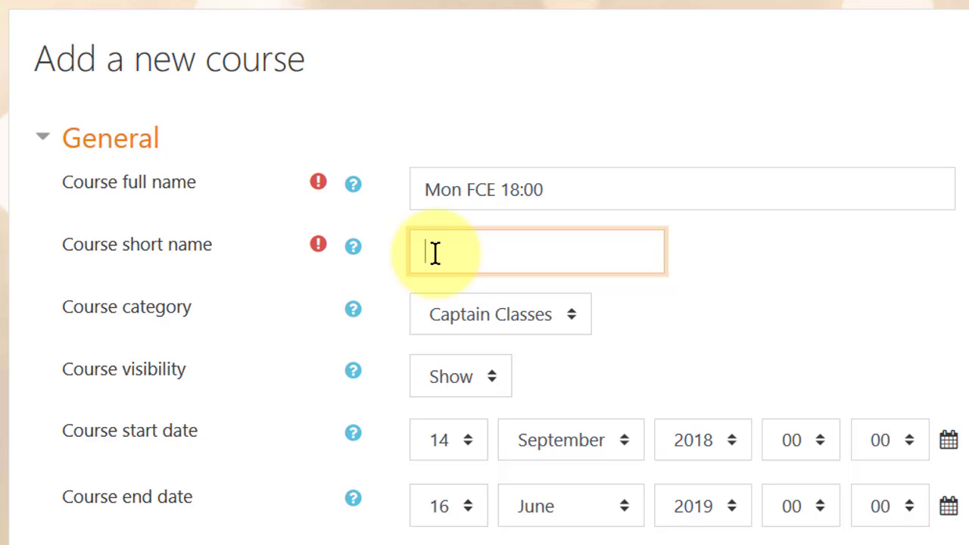
text(MFC18)
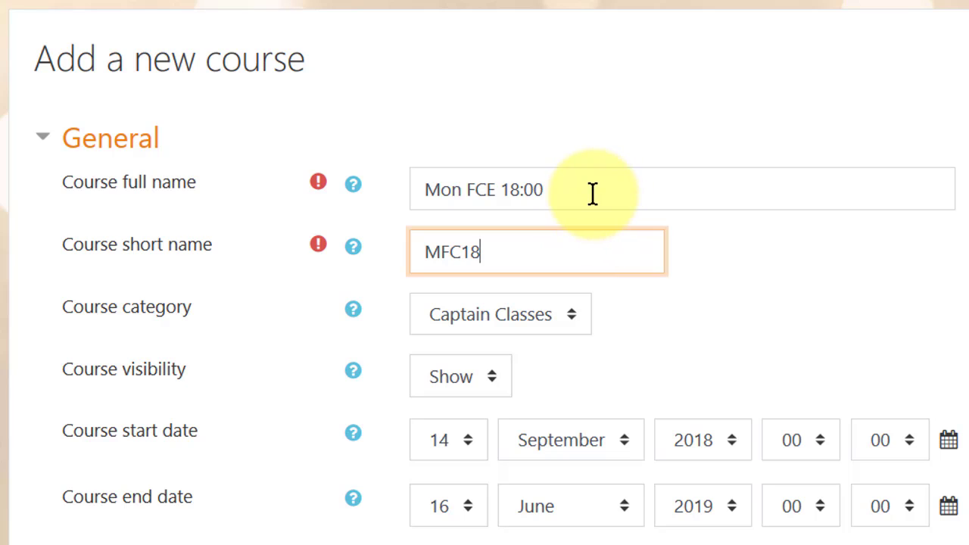
click(593, 193)
click(559, 261)
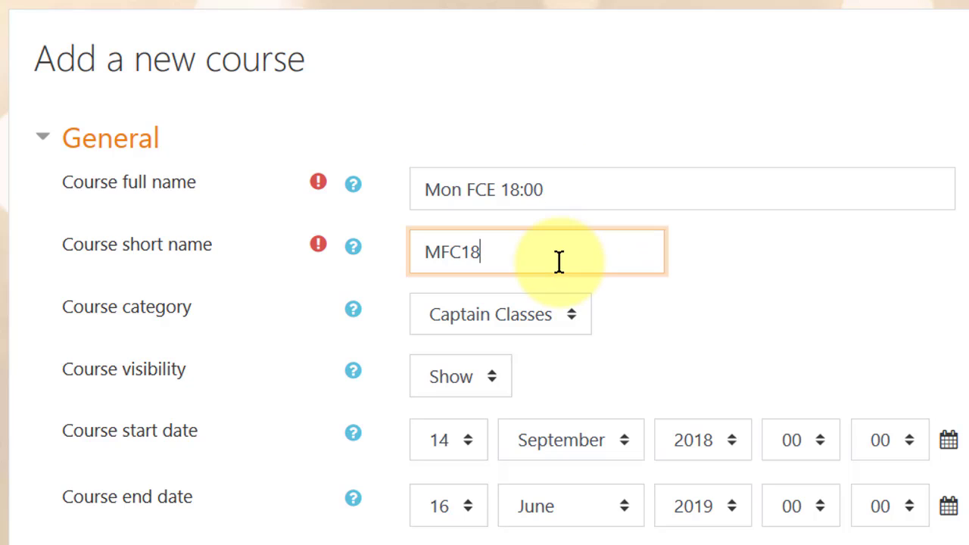
drag(417, 253, 515, 265)
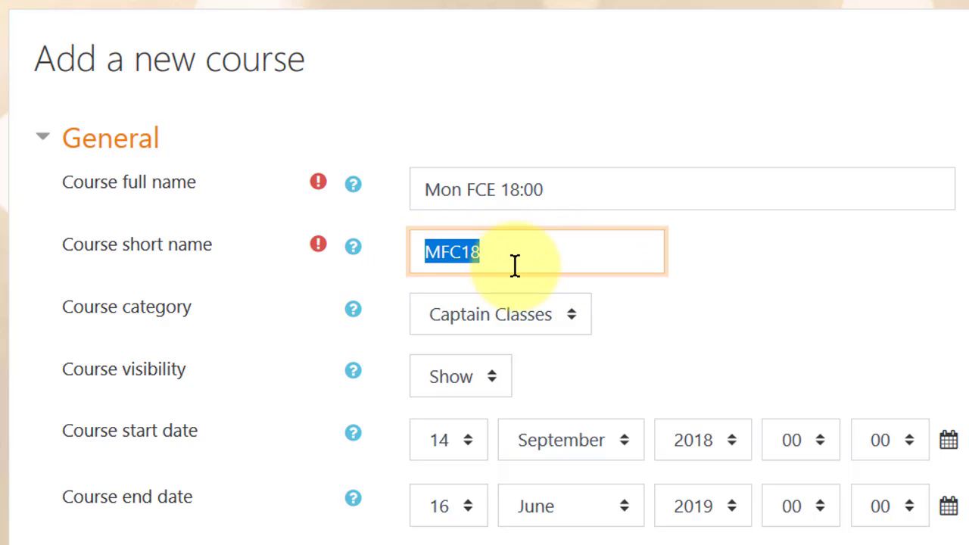
click(512, 245)
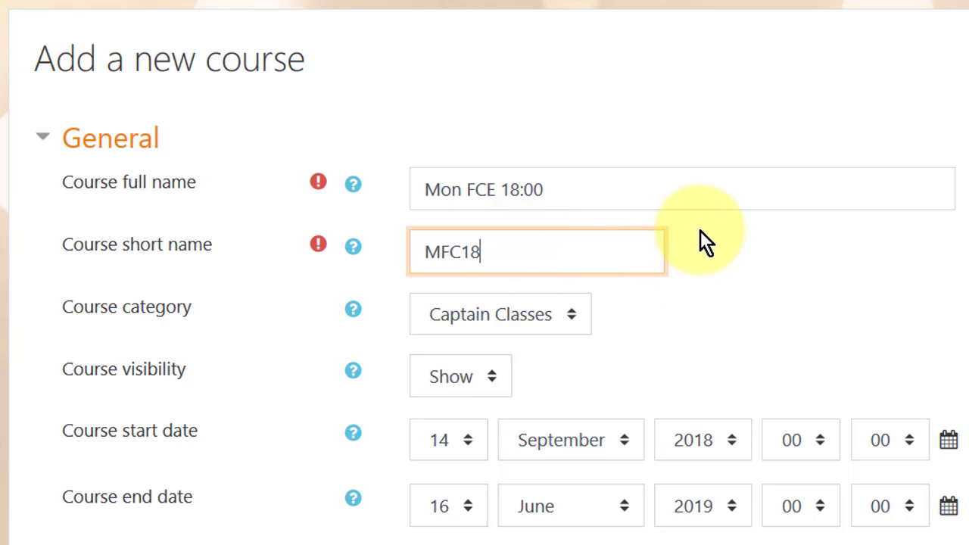
Leave the course category set to Captain Classes.
scroll(689, 190, down, 2)
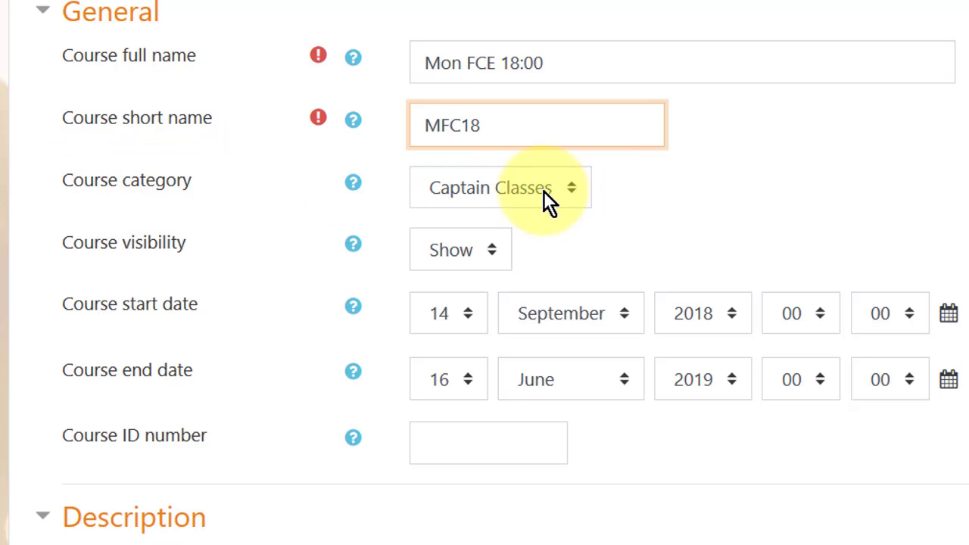
click(569, 193)
click(569, 193)
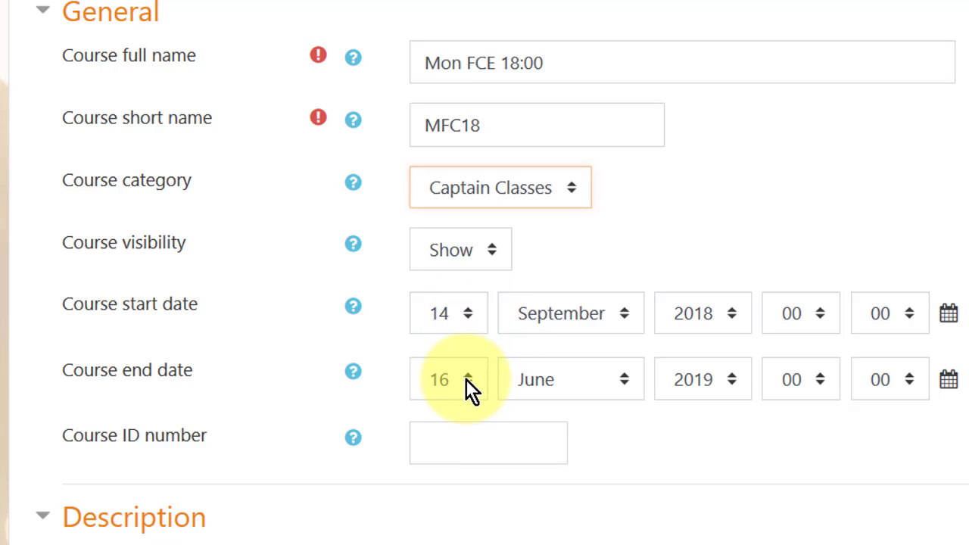
Enter 0001 as the course ID number and scroll down to Course format.
scroll(511, 403, down, 2)
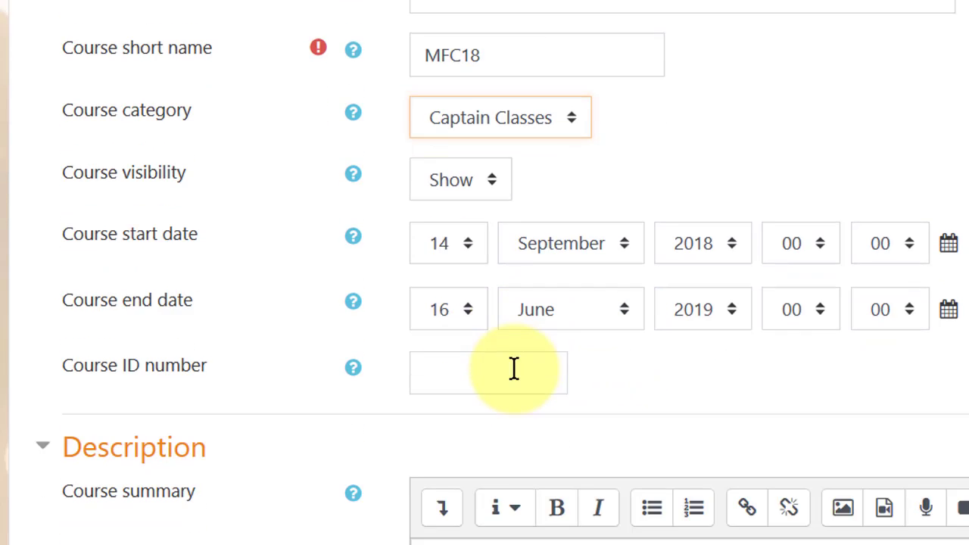
click(434, 315)
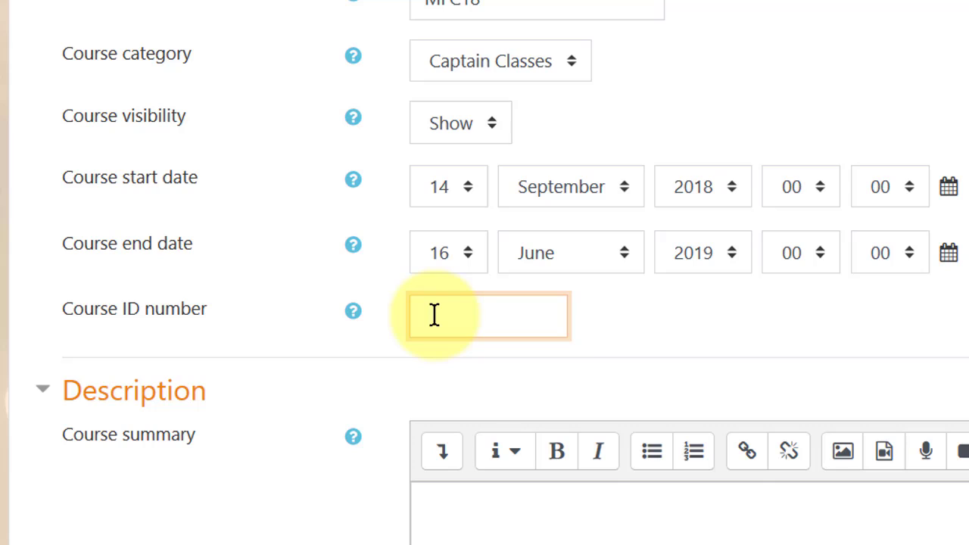
text(0001)
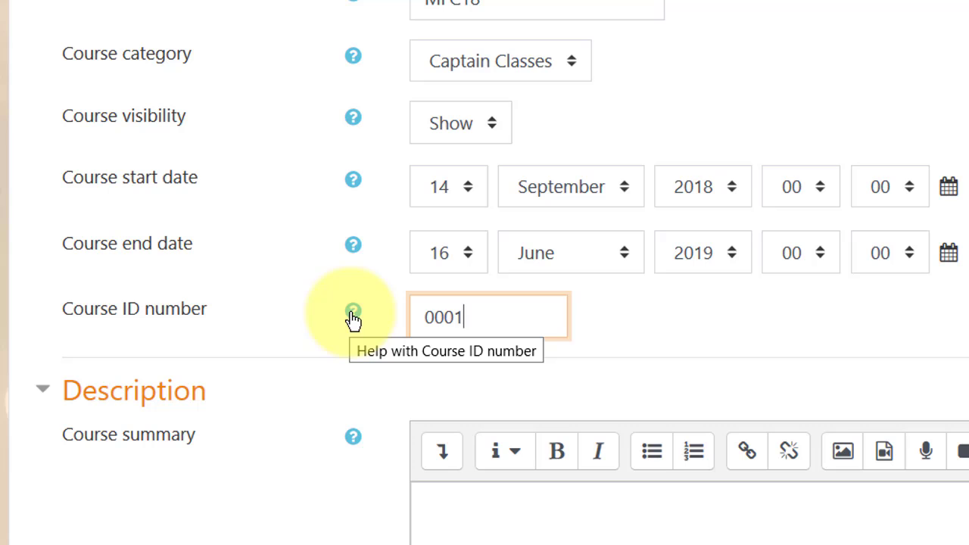
scroll(391, 258, down, 5)
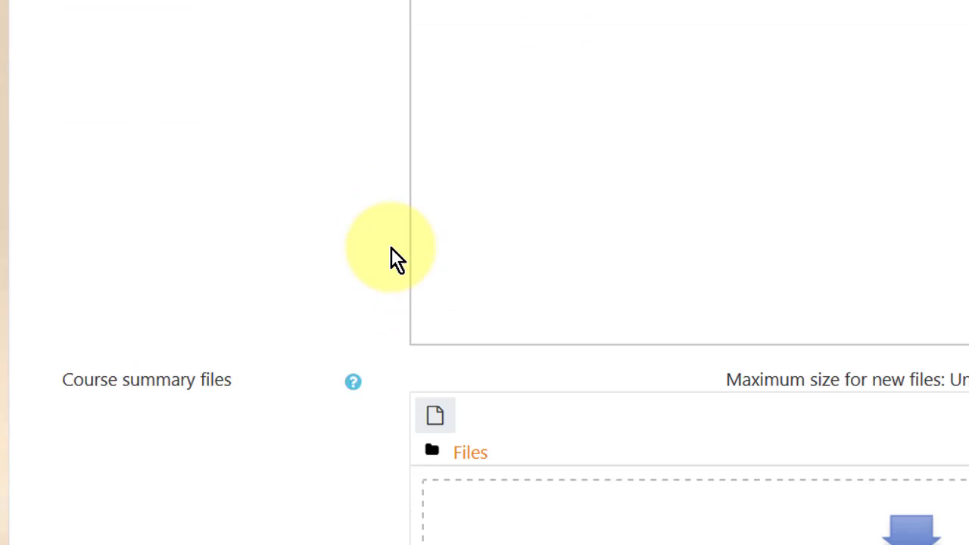
scroll(391, 257, down, 2)
scroll(483, 50, up, 5)
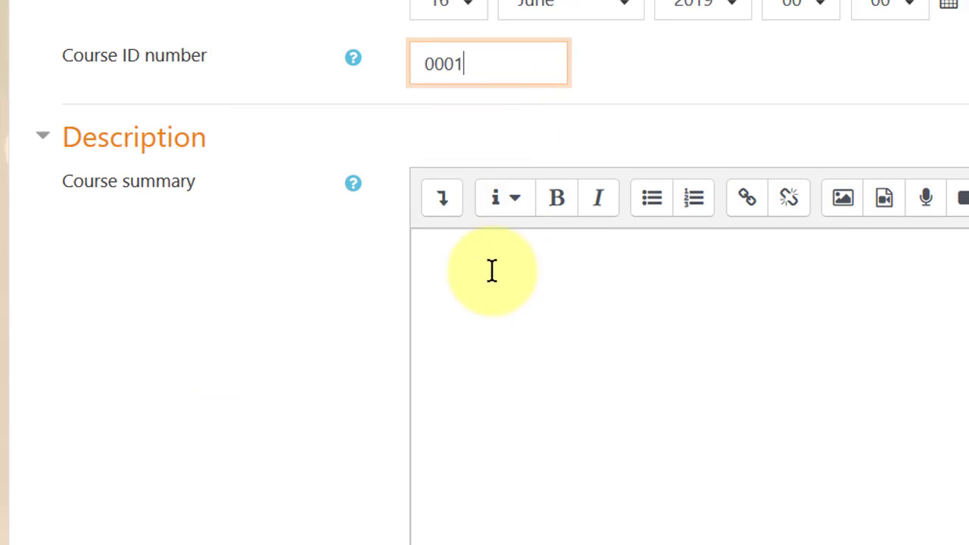
scroll(491, 272, down, 5)
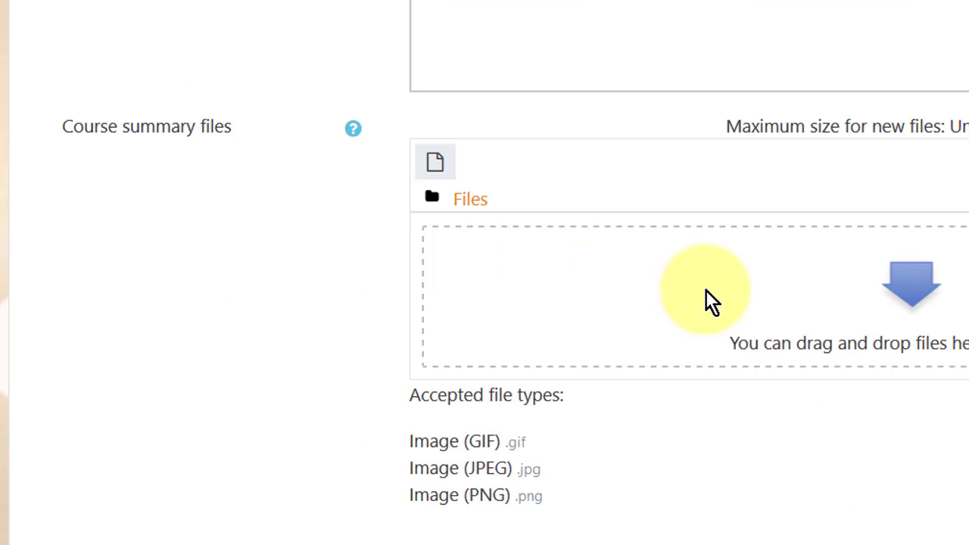
scroll(705, 290, down, 3)
scroll(211, 242, down, 2)
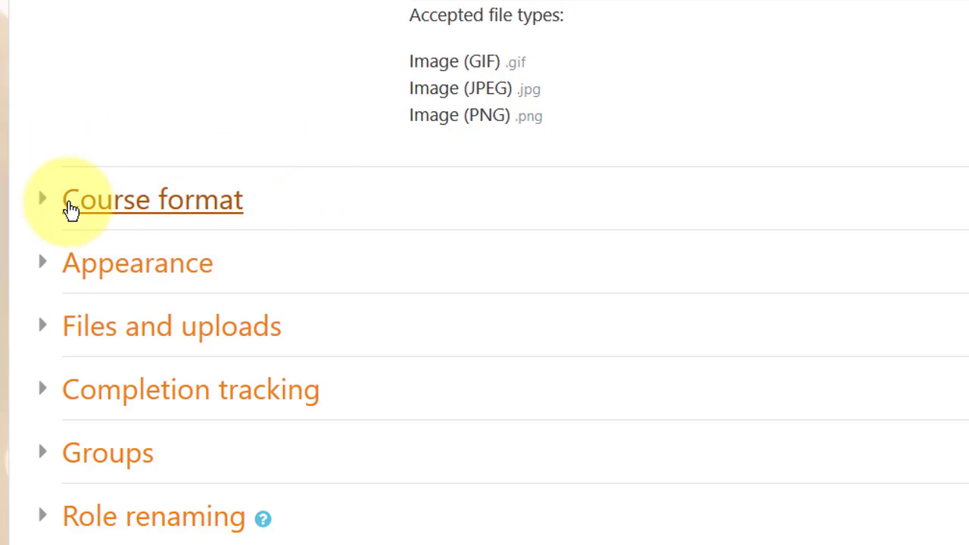
Set the course format to Weekly format.
click(89, 206)
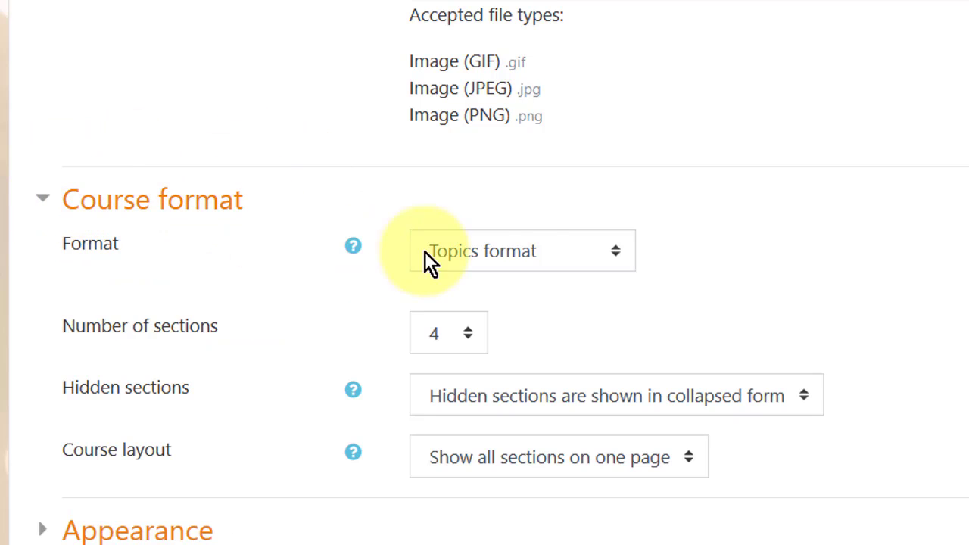
click(606, 252)
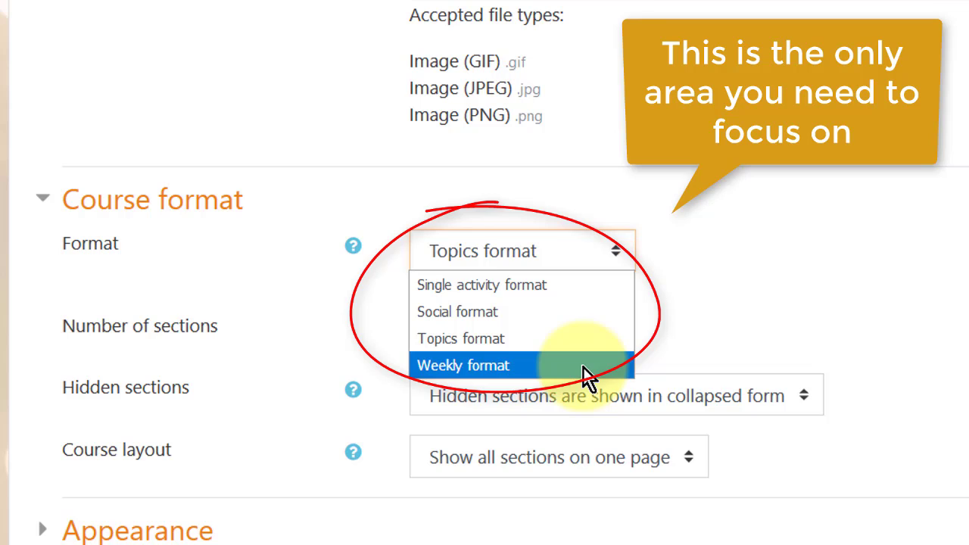
click(584, 368)
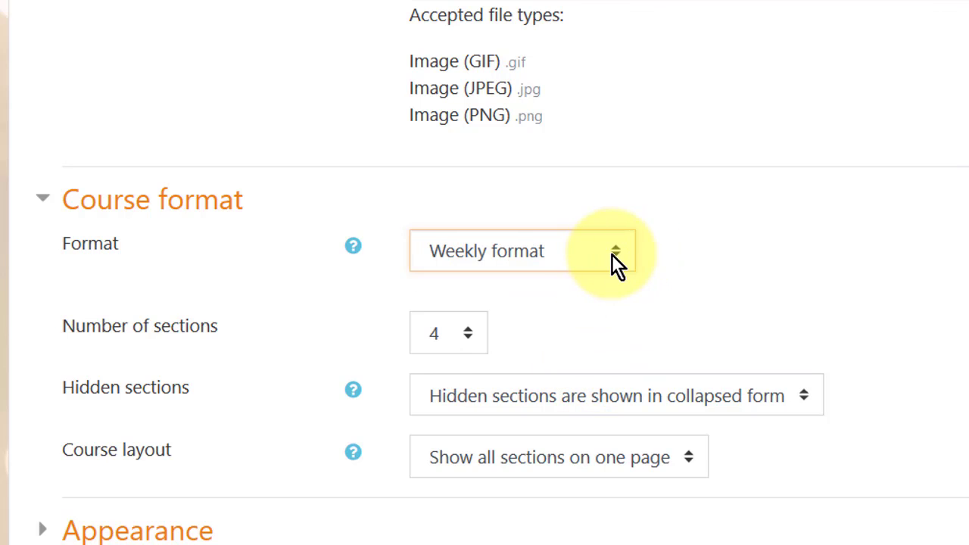
scroll(615, 256, down, 4)
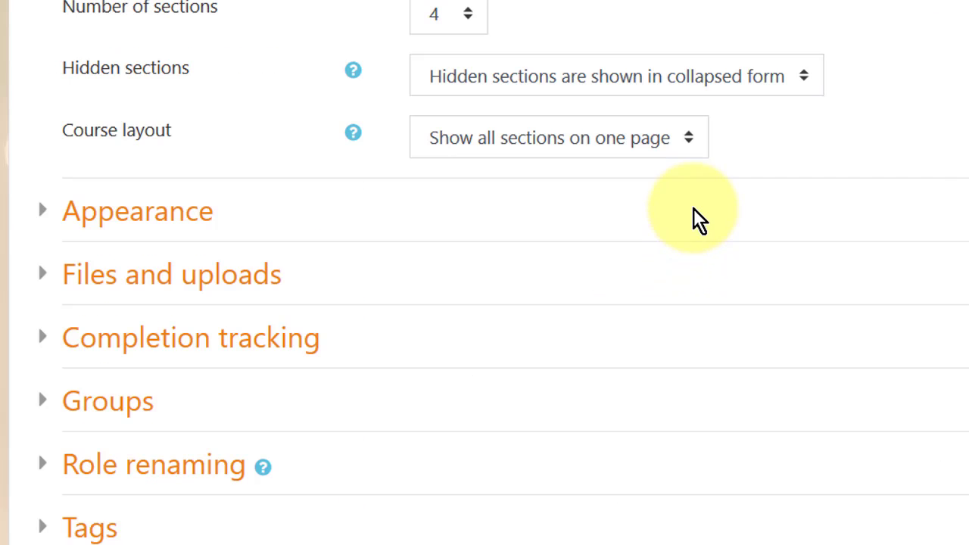
scroll(828, 221, up, 2)
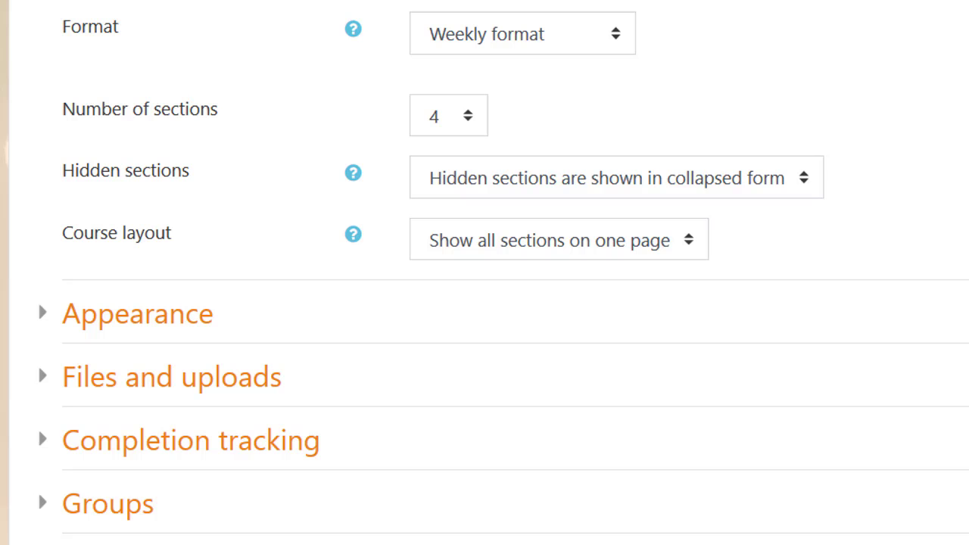
scroll(484, 273, up, 3)
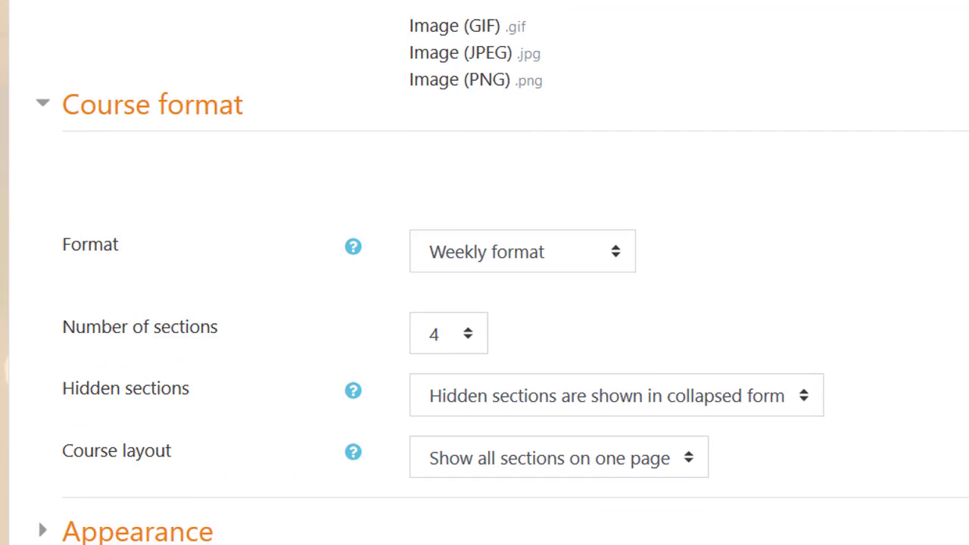
scroll(914, 153, down, 3)
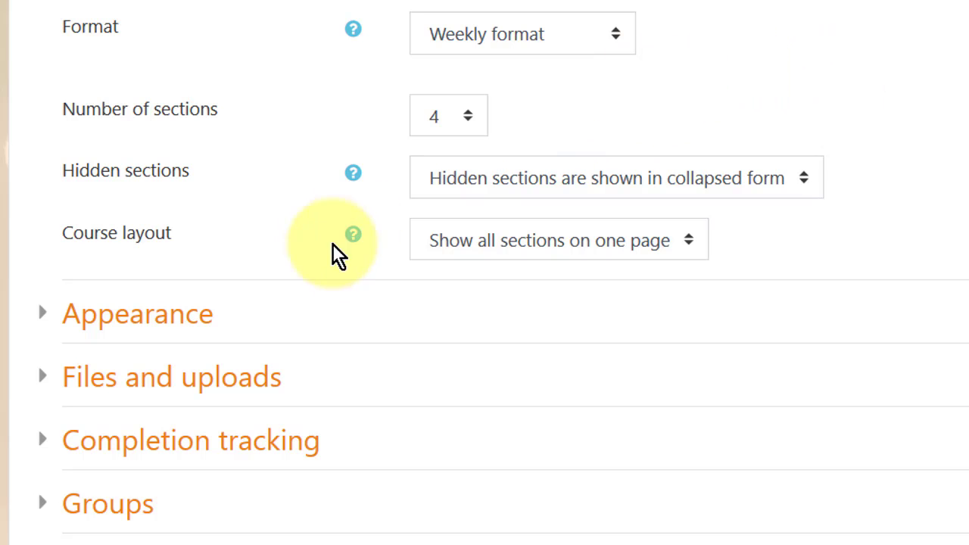
Expand and review the Appearance and Files and uploads settings.
click(43, 311)
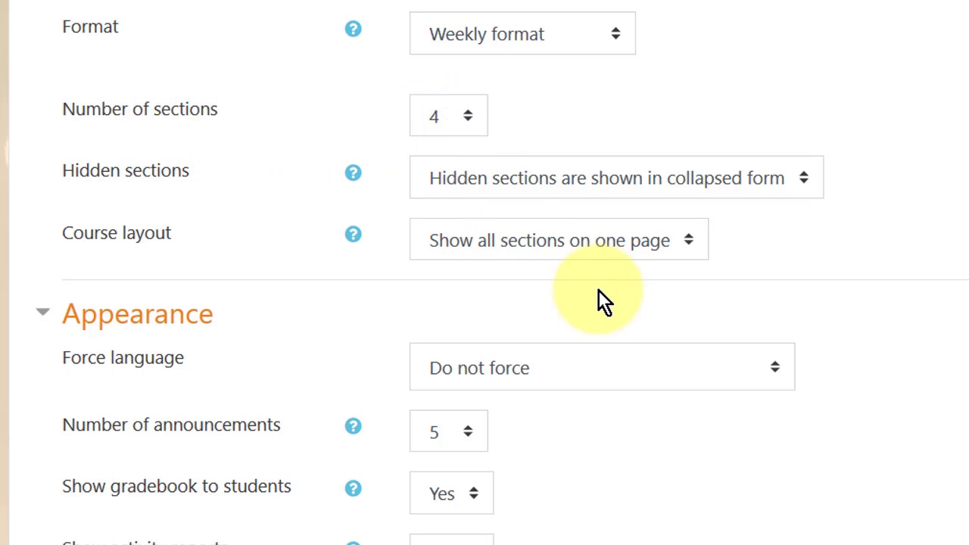
scroll(578, 297, down, 2)
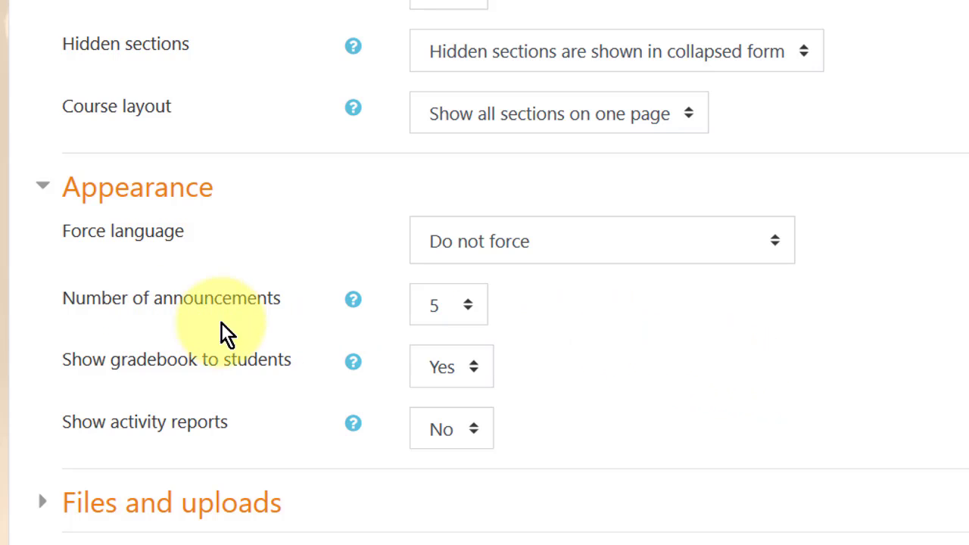
scroll(580, 393, down, 3)
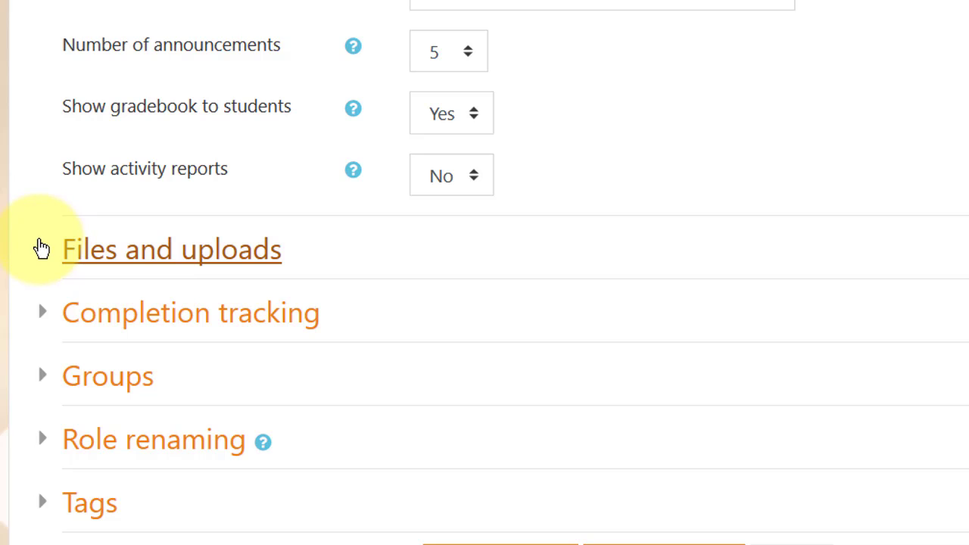
click(69, 251)
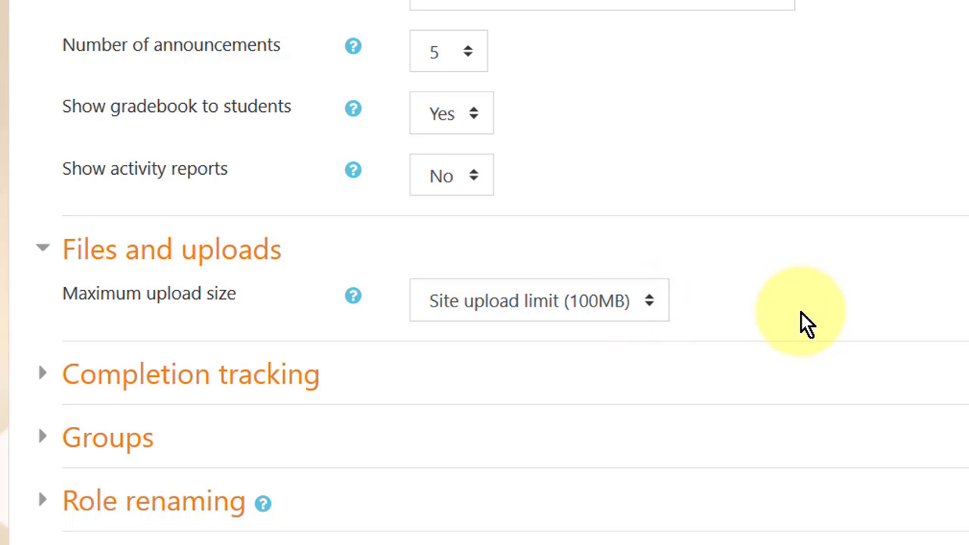
scroll(800, 320, down, 3)
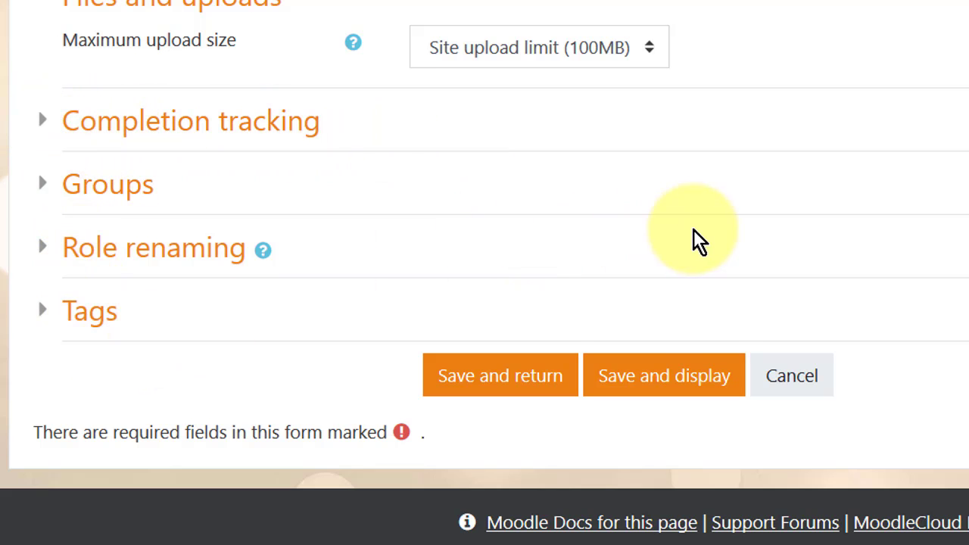
scroll(693, 229, up, 10)
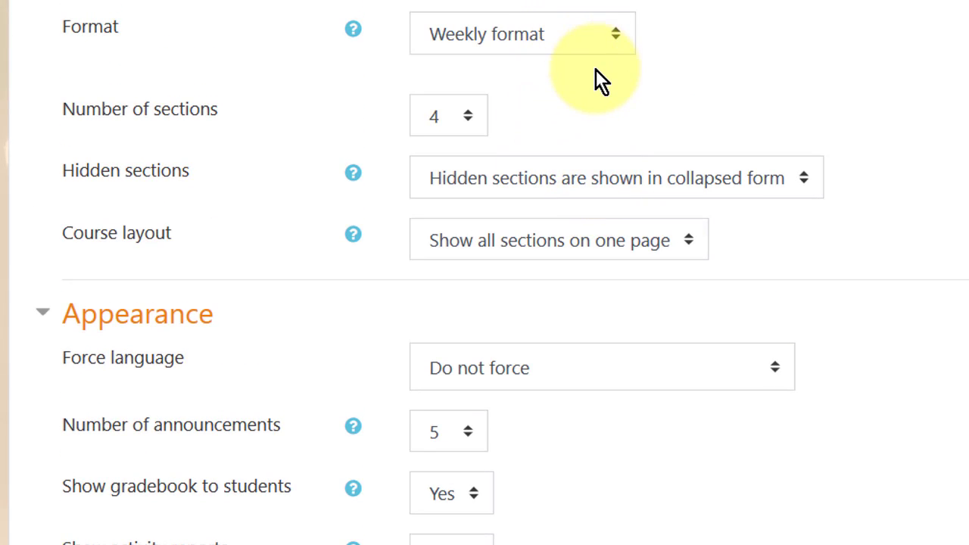
scroll(597, 75, down, 10)
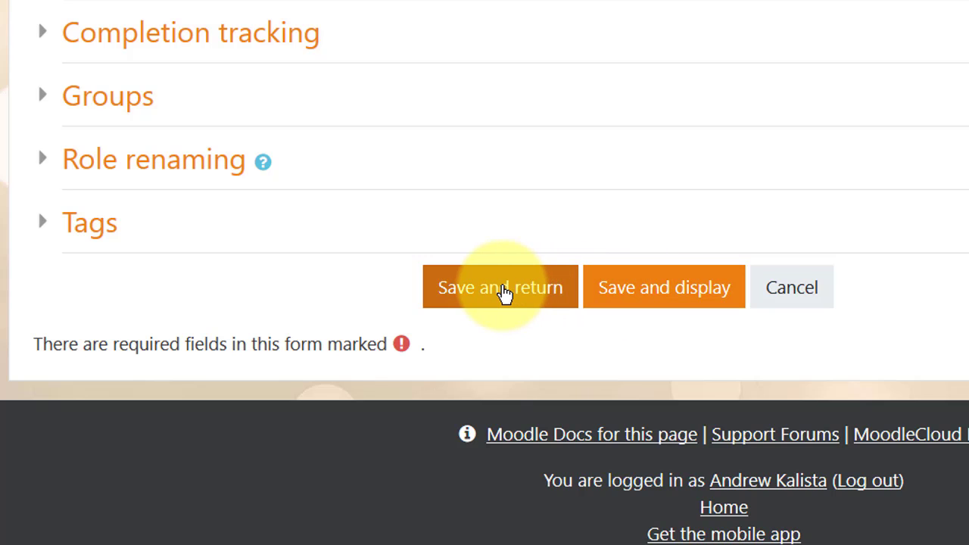
Save the Mon FCE 18:00 course and return to course management.
click(507, 293)
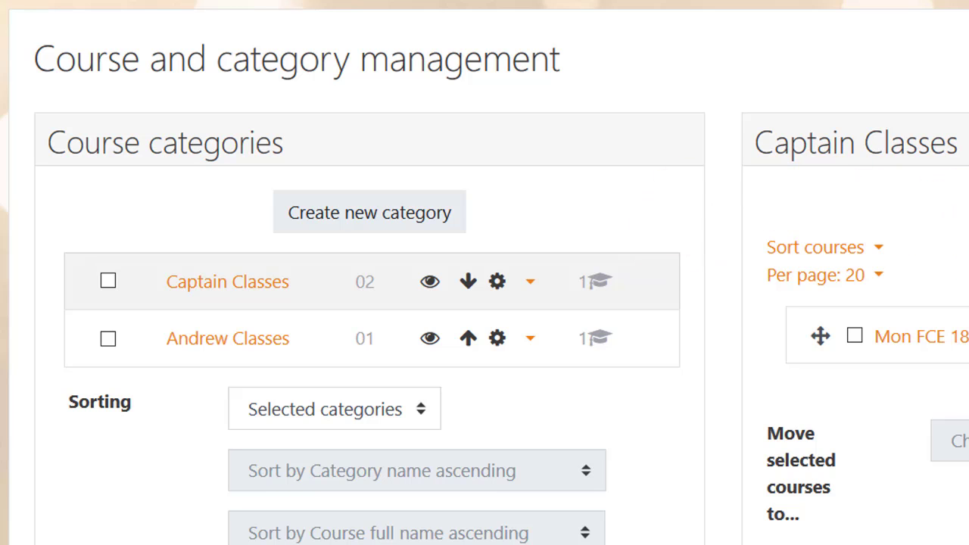
Start a new Captain Classes course with the full name 'Mon ADV 17:30'.
click(557, 209)
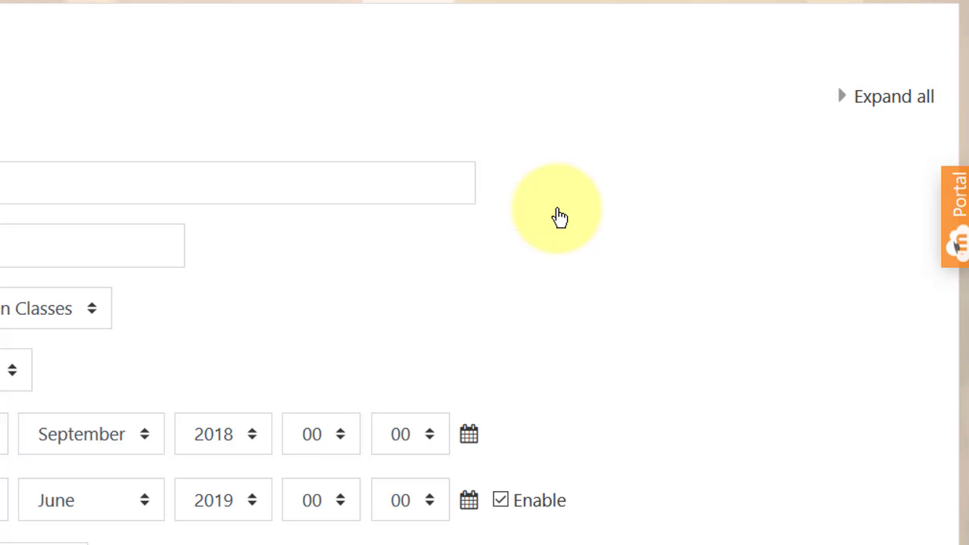
click(23, 180)
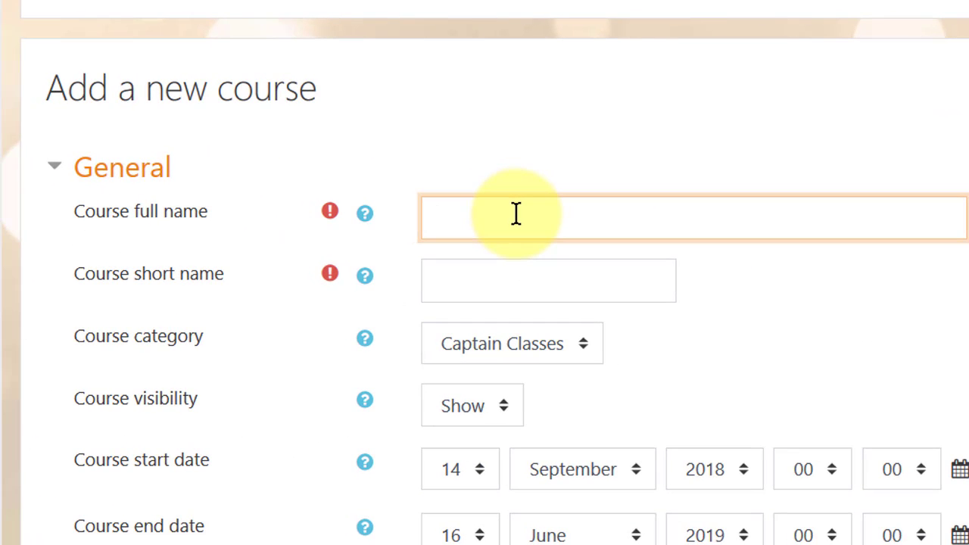
text(Mon )
text(ADV)
text(I)
text(/)
key(BackSpace)
key(BackSpace)
text(17:)
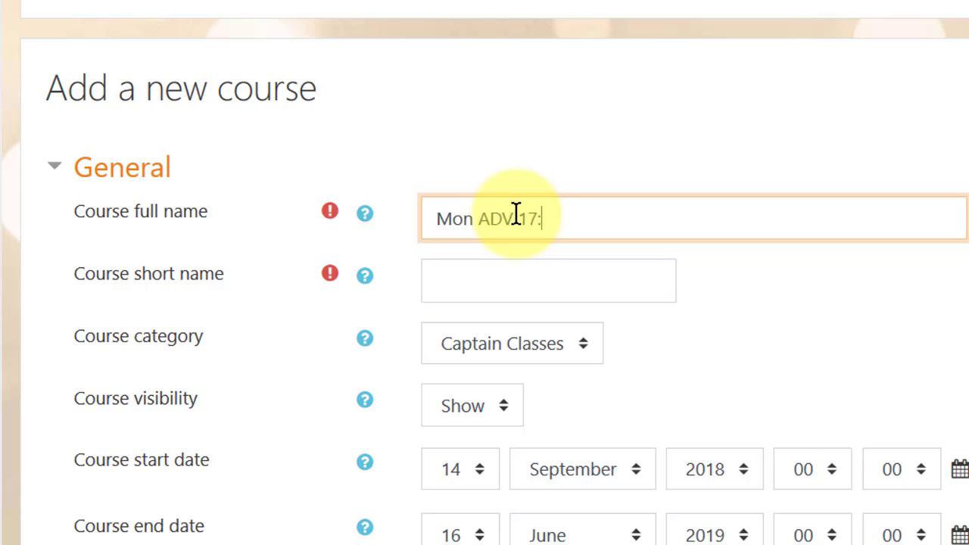
text(30)
click(515, 218)
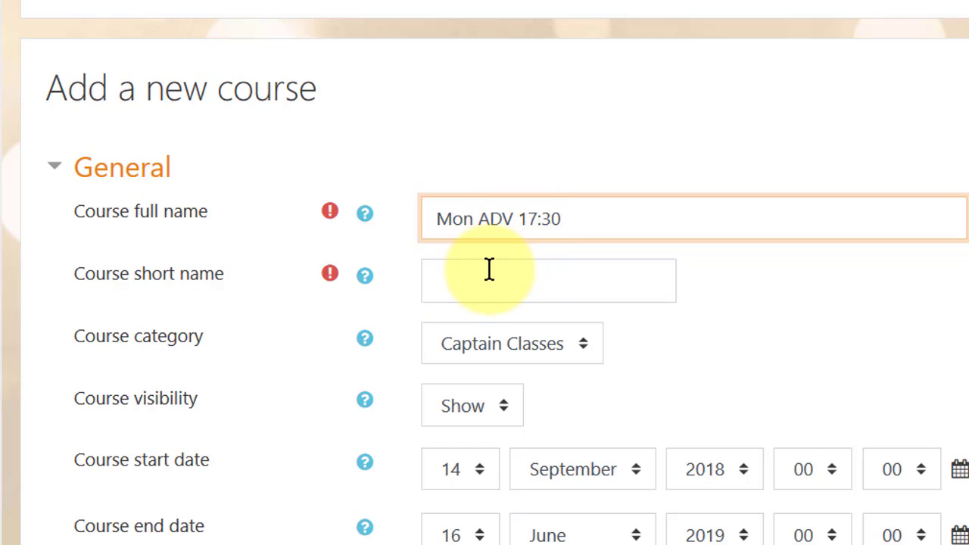
click(489, 270)
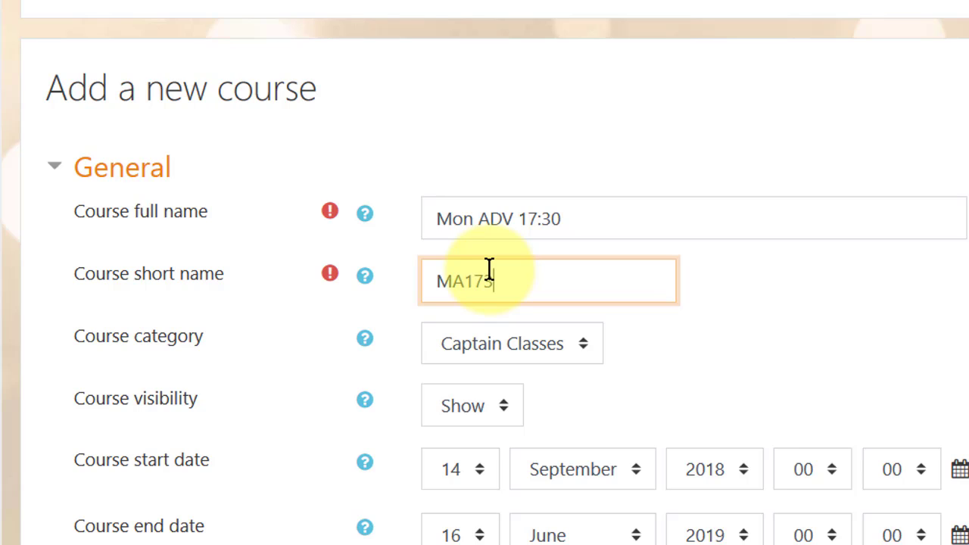
Keep category Captain Classes and dates 14 September 2018 to 16 June 2019.
click(584, 342)
click(581, 361)
scroll(591, 412, down, 3)
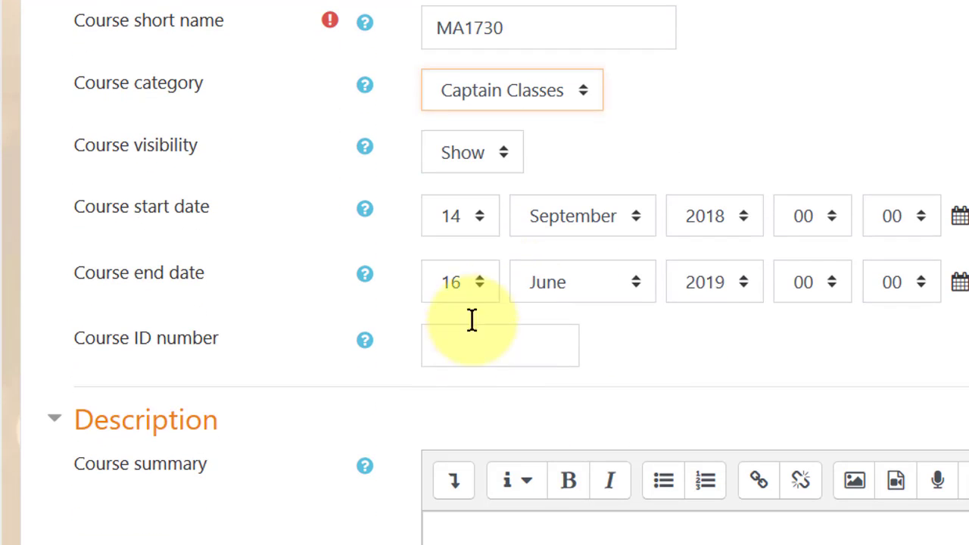
scroll(793, 348, down, 3)
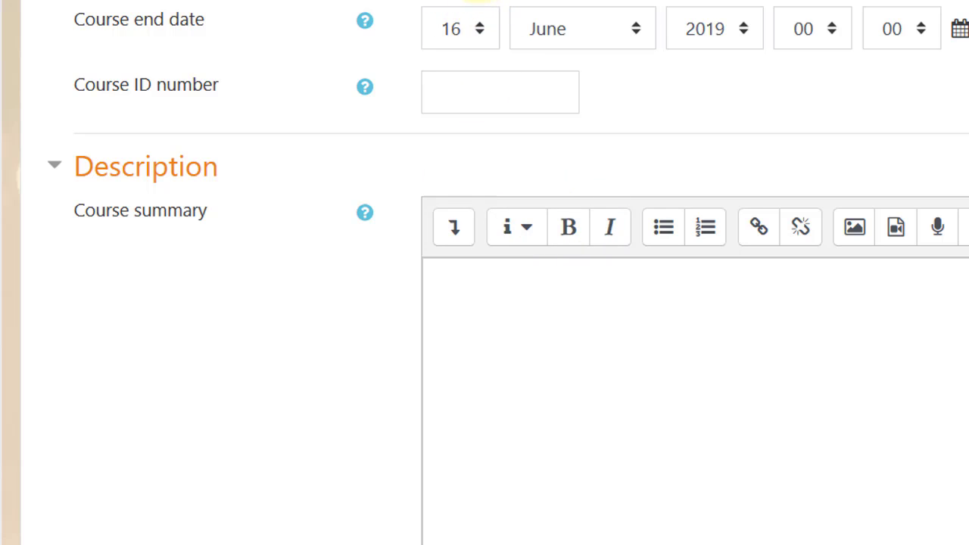
click(471, 10)
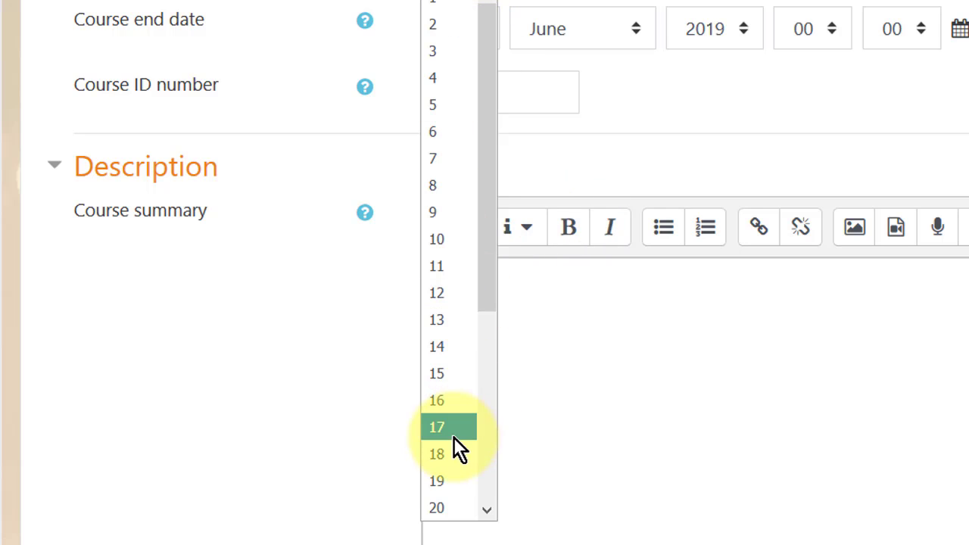
click(447, 409)
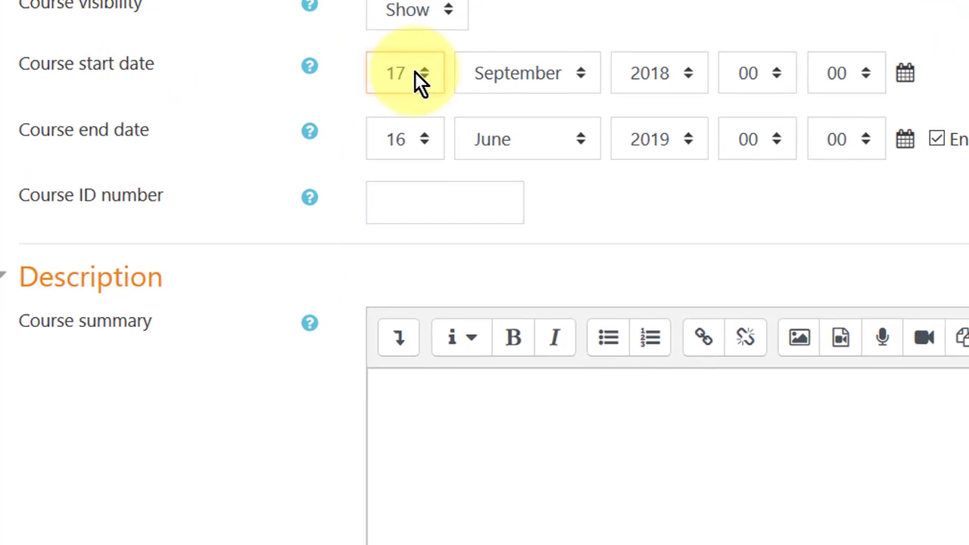
click(420, 80)
click(380, 456)
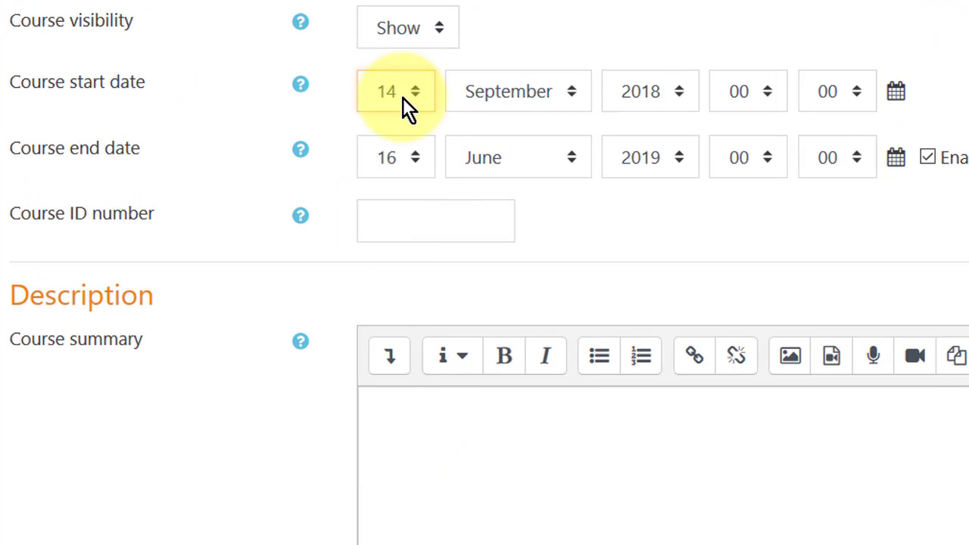
click(406, 221)
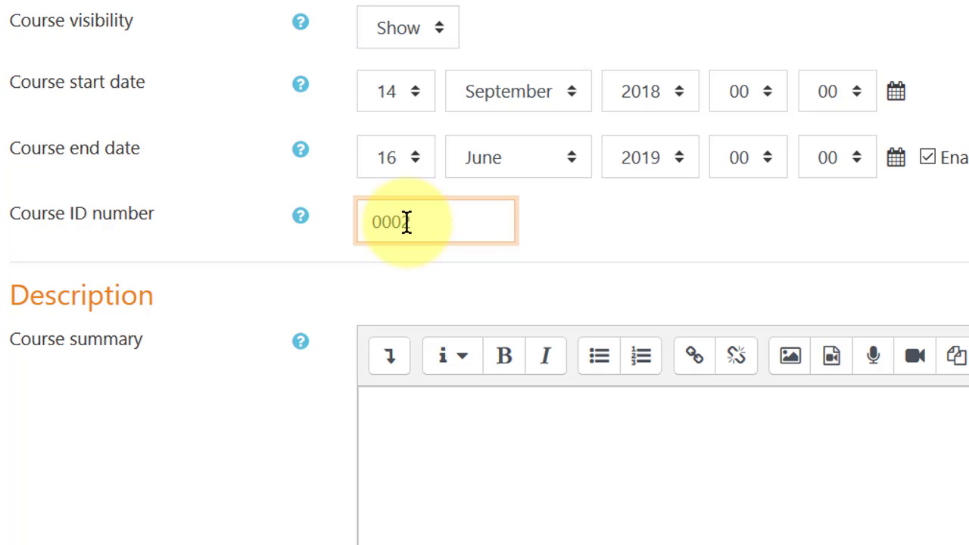
Enter 0002 as the course ID number.
text(0002)
click(444, 439)
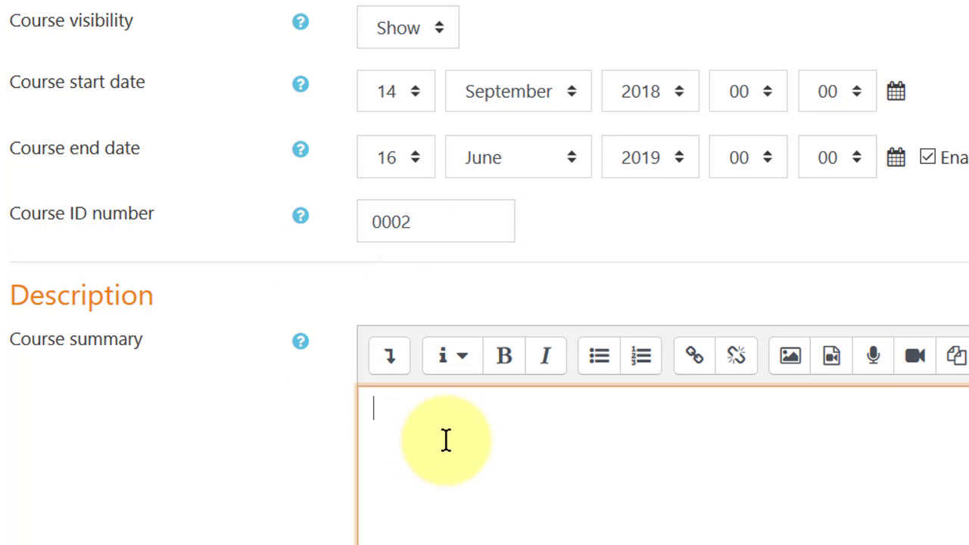
scroll(447, 439, down, 5)
scroll(462, 432, down, 10)
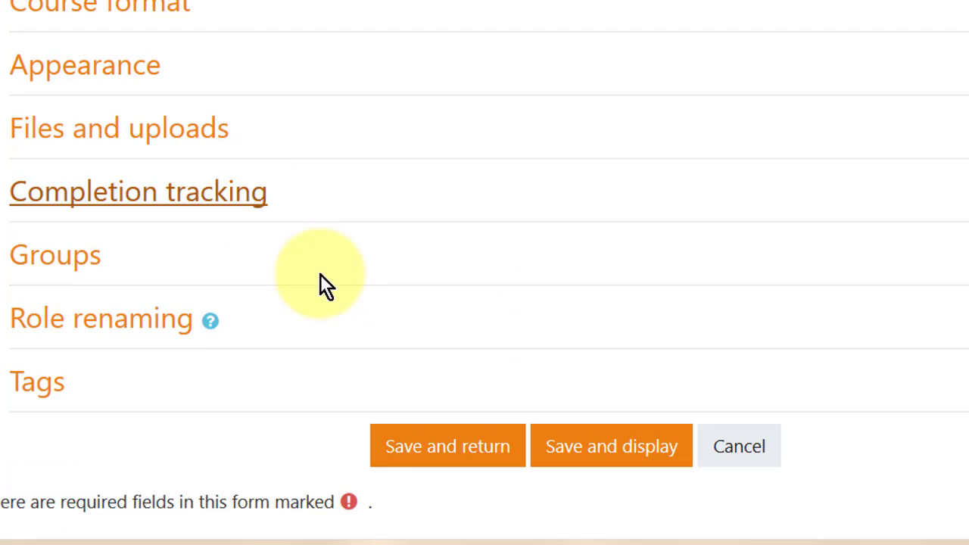
scroll(113, 227, up, 3)
Set Weekly format and save the Mon ADV 17:30 course.
click(21, 264)
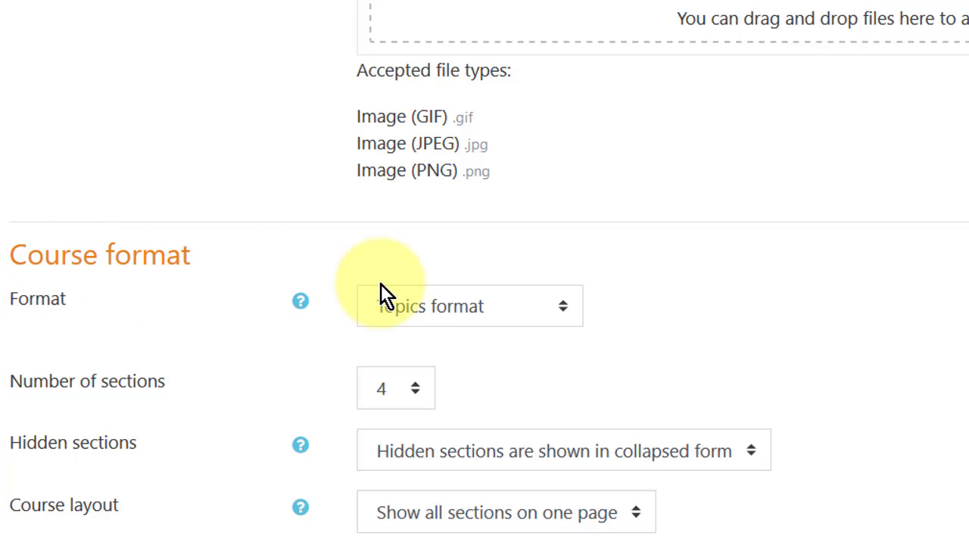
click(493, 312)
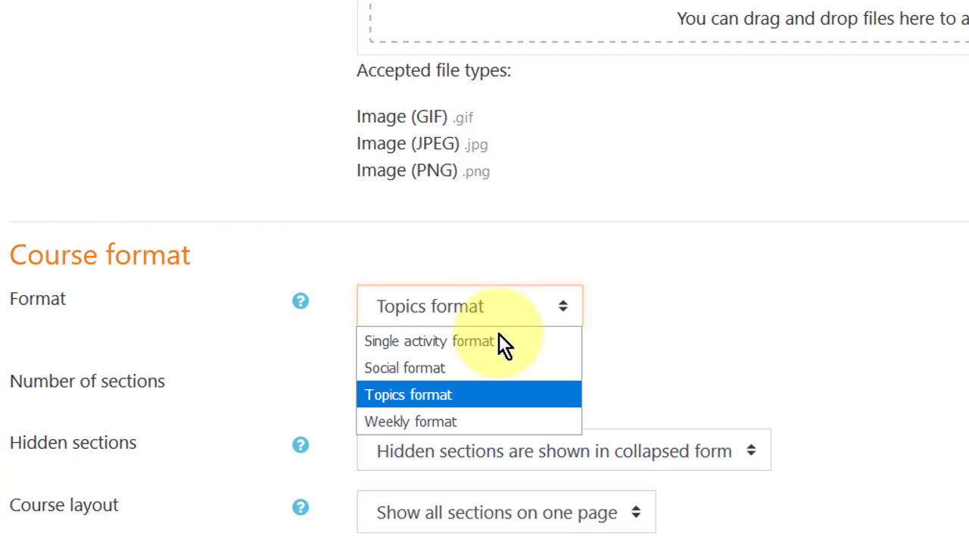
click(472, 419)
scroll(494, 393, down, 3)
scroll(494, 394, down, 3)
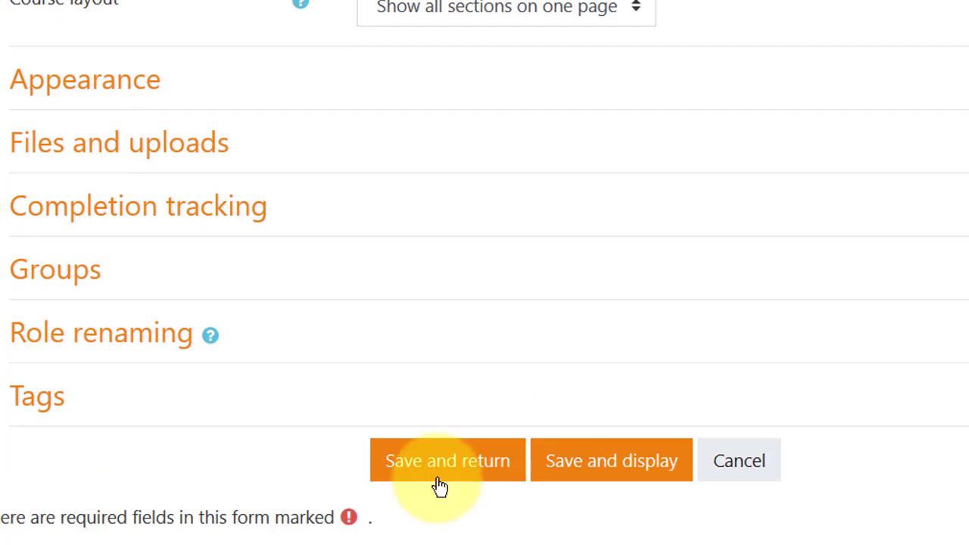
scroll(558, 483, down, 1)
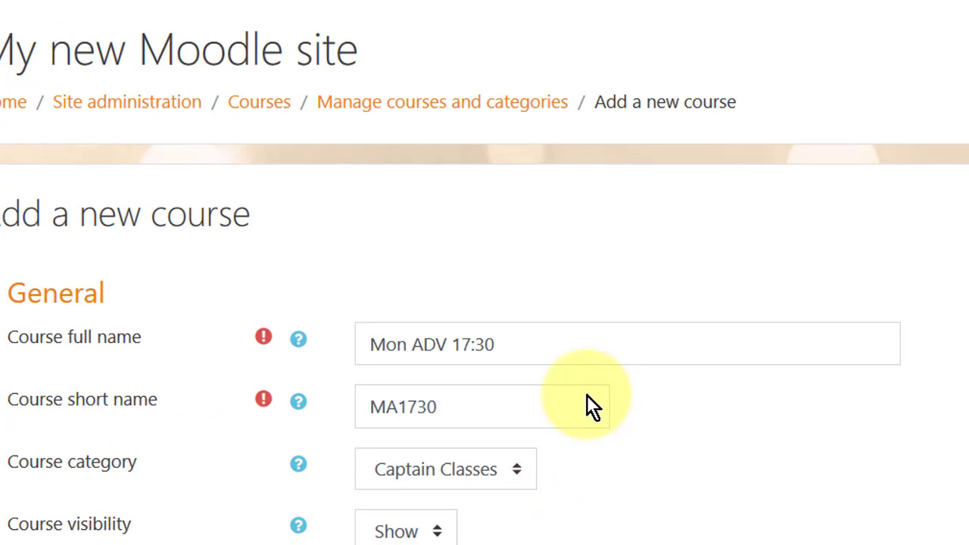
scroll(595, 404, down, 10)
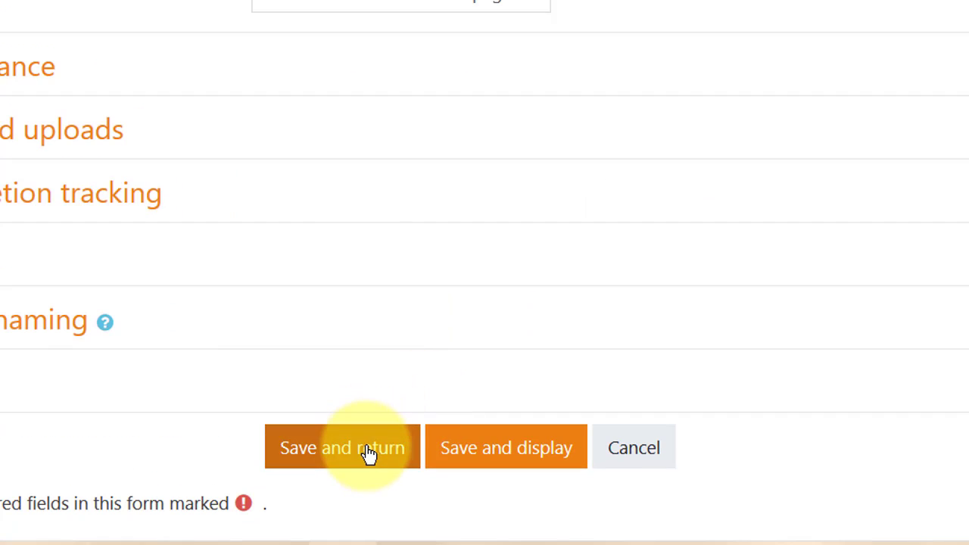
click(369, 450)
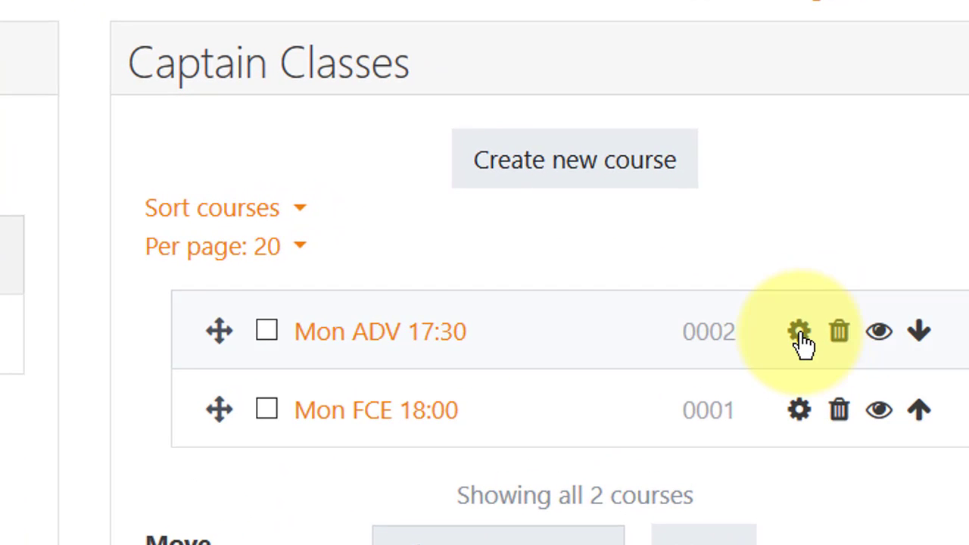
Edit the Mon ADV course, change short name MA1730 to MA1930, and save.
click(802, 342)
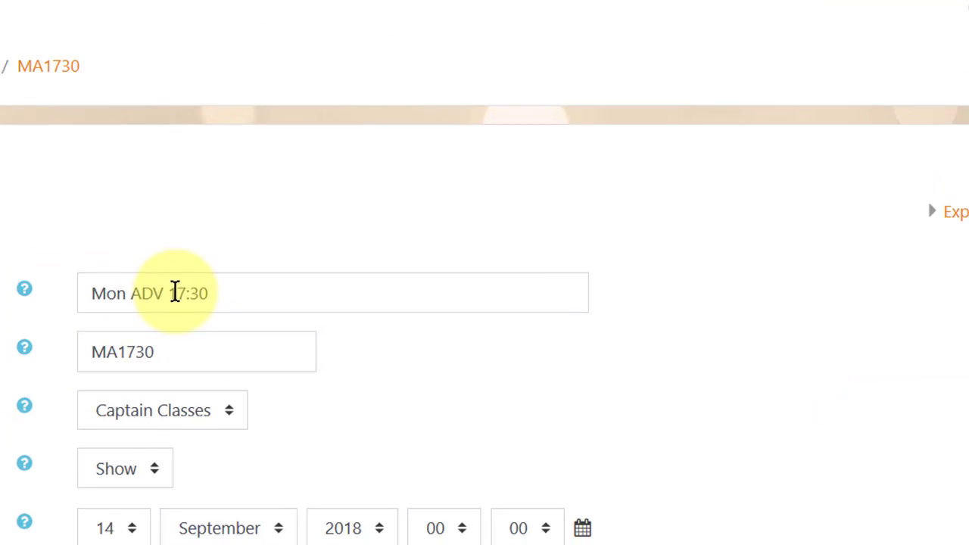
click(212, 292)
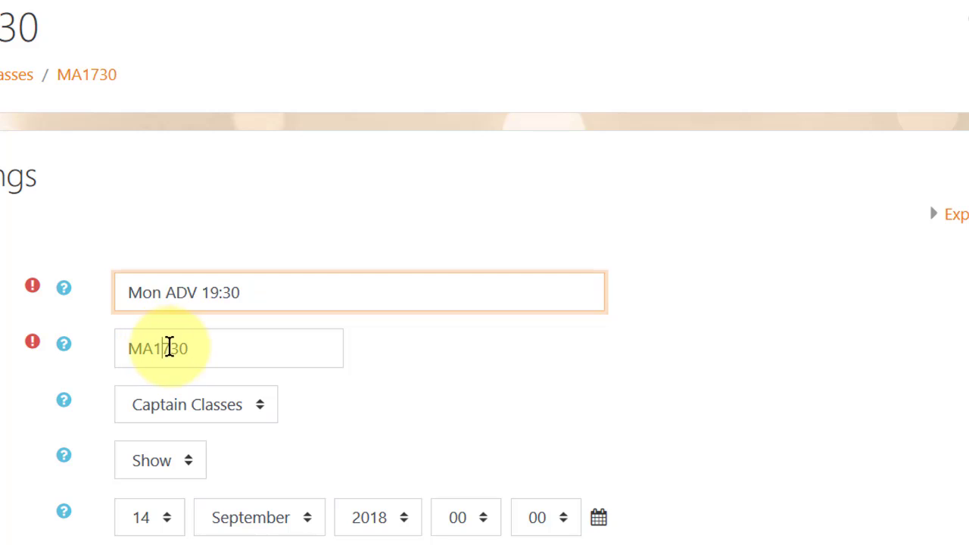
drag(169, 348, 163, 348)
text(9)
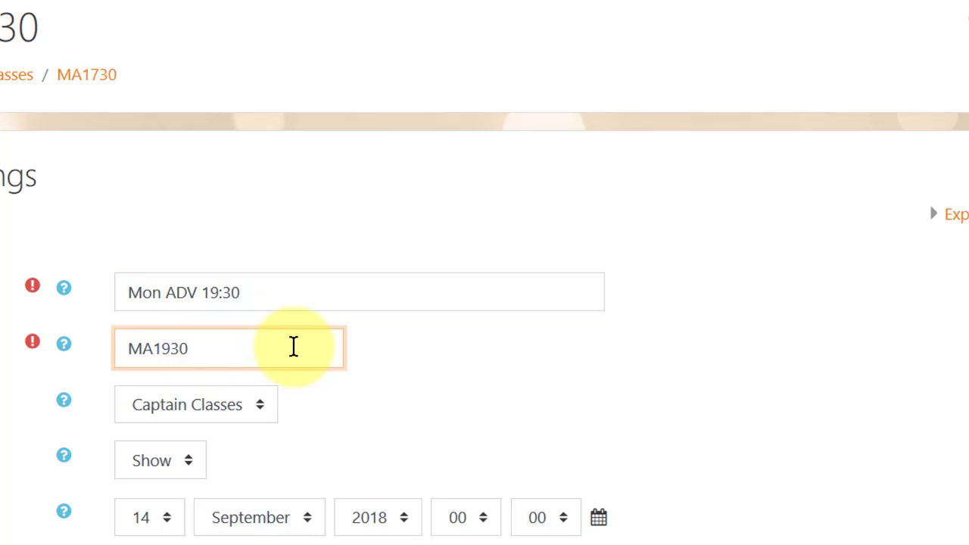
scroll(292, 346, down, 10)
scroll(282, 364, down, 5)
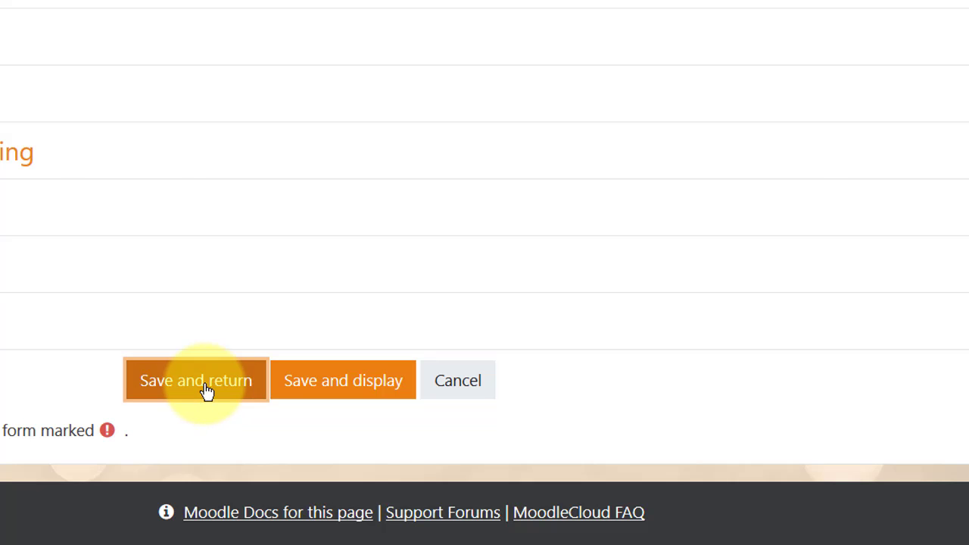
click(206, 391)
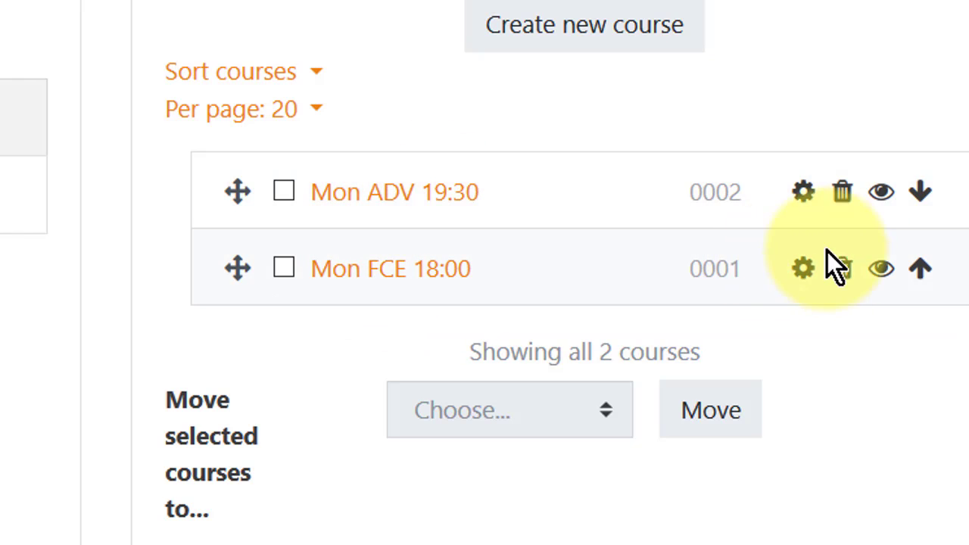
Move Mon FCE 18:00 above Mon ADV 19:30 and open the Mon FCE 18:00 course.
click(921, 189)
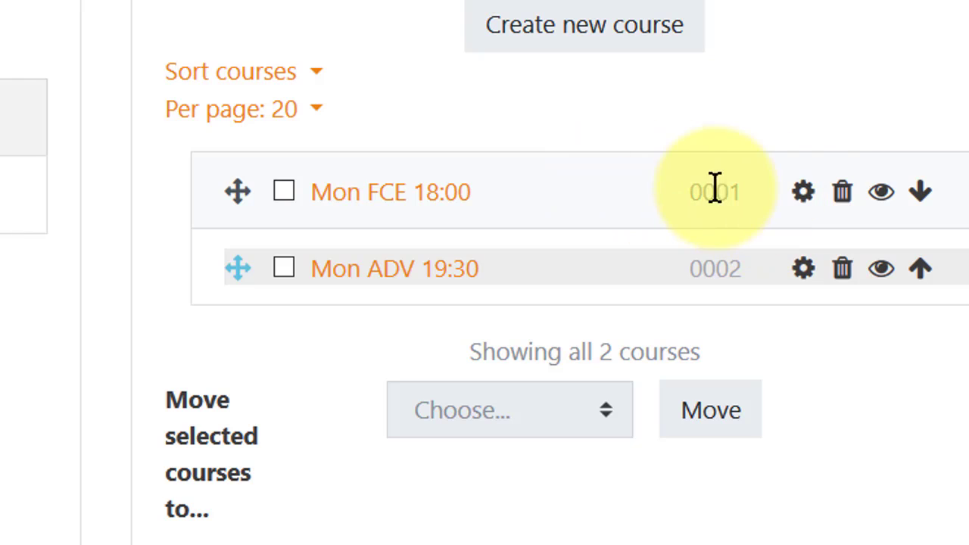
mouse_move(242, 190)
mouse_down()
mouse_move(242, 267)
mouse_move(235, 205)
mouse_up()
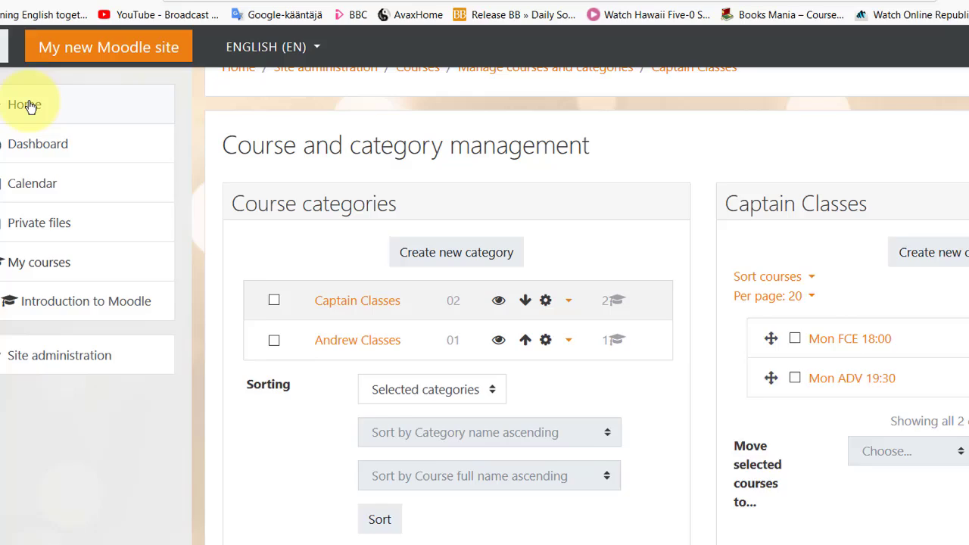
click(30, 106)
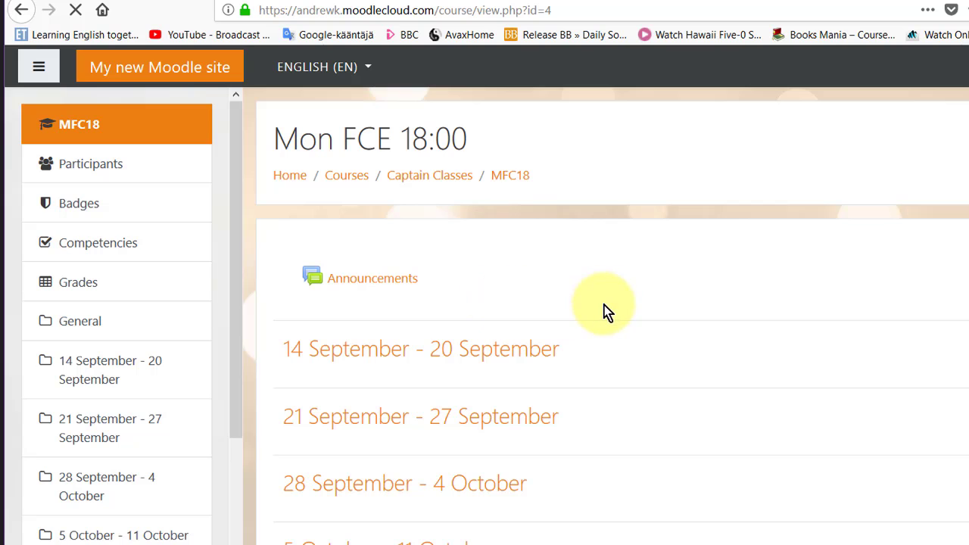
scroll(714, 318, down, 2)
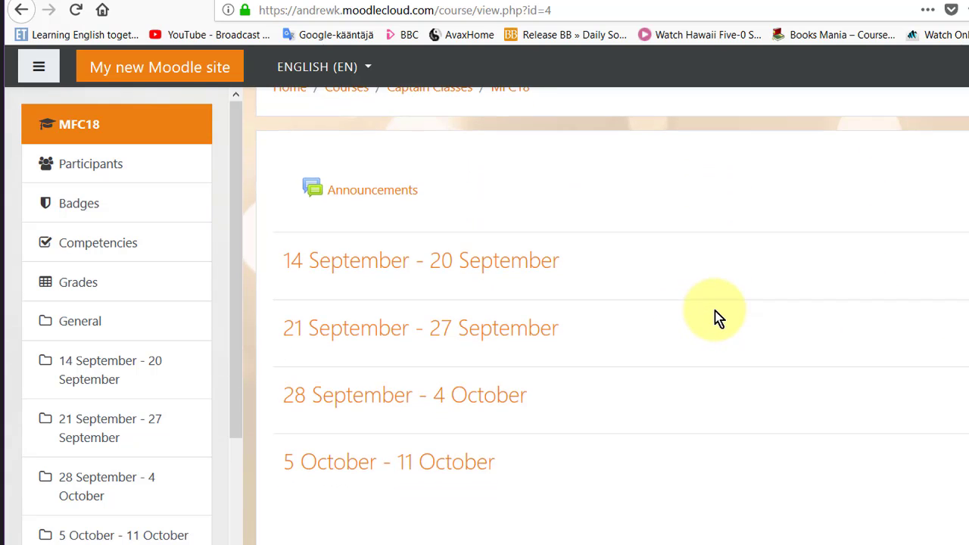
scroll(714, 318, up, 2)
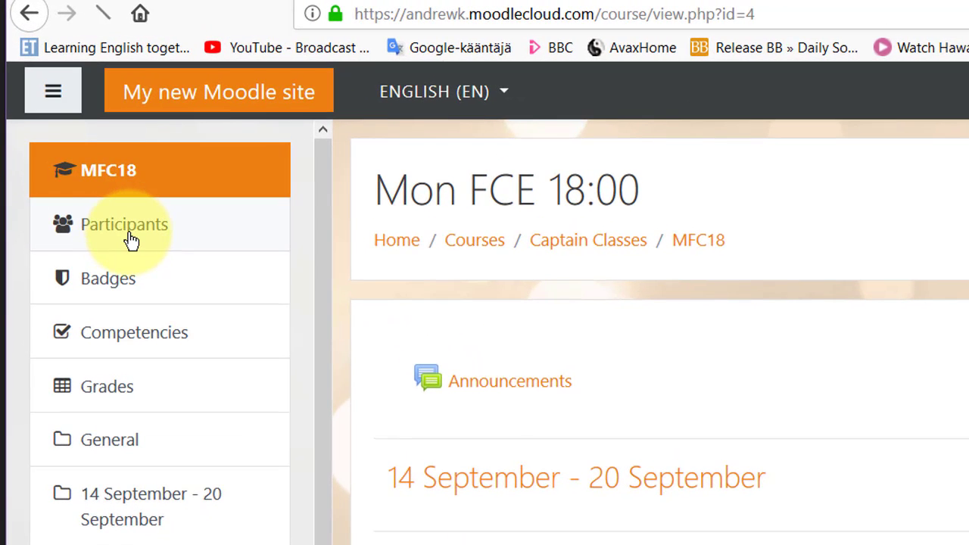
Open the Participants page and check the 'With selected users...' actions without choosing one.
click(130, 239)
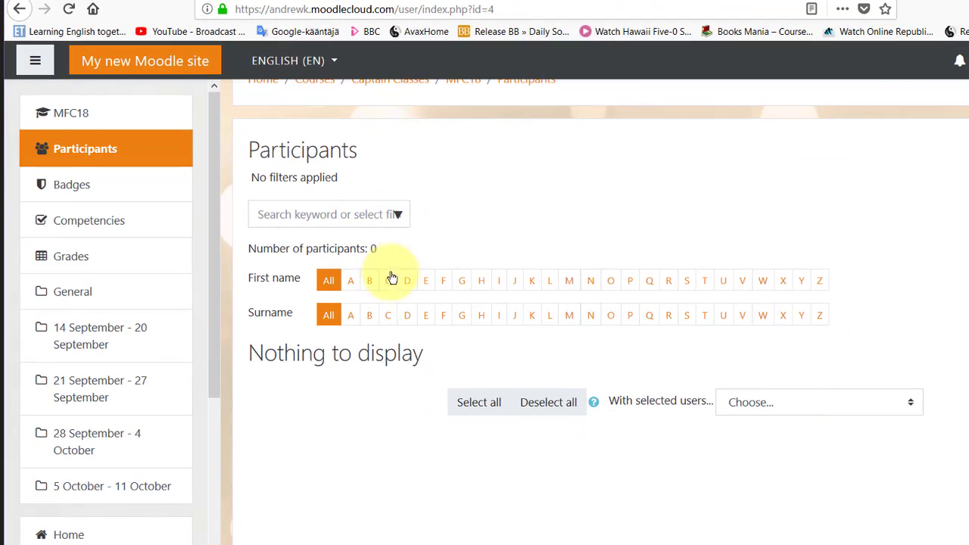
click(908, 402)
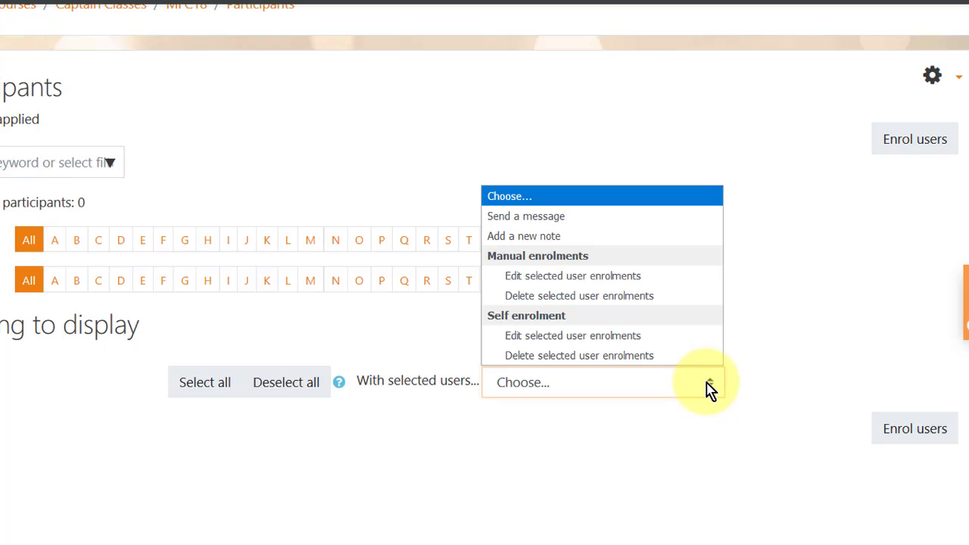
click(564, 287)
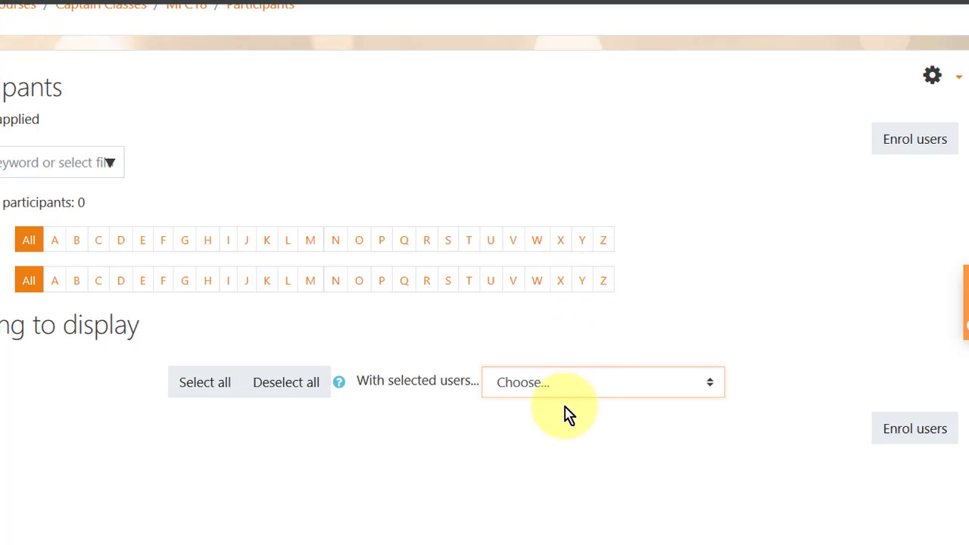
Pick the two student accounts in the Enrol users dialog.
click(897, 430)
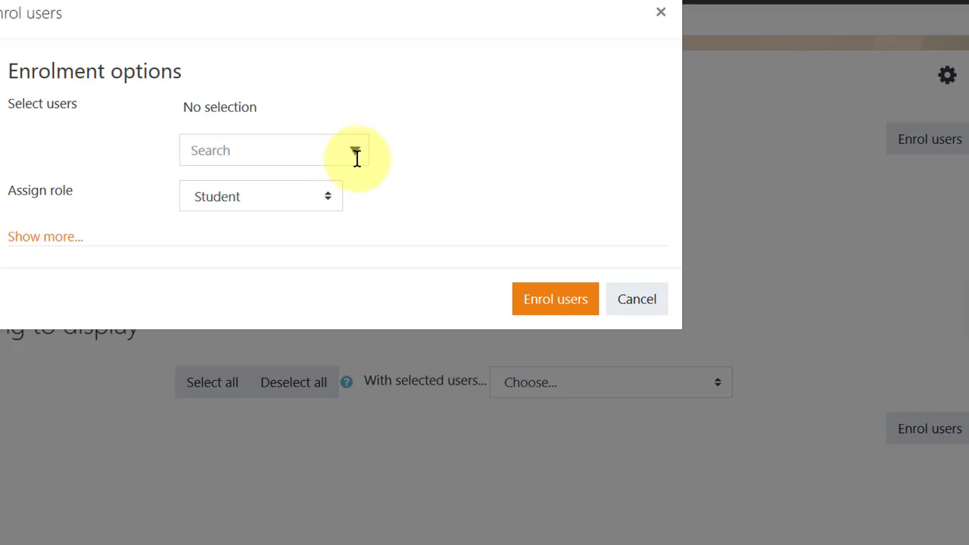
click(355, 155)
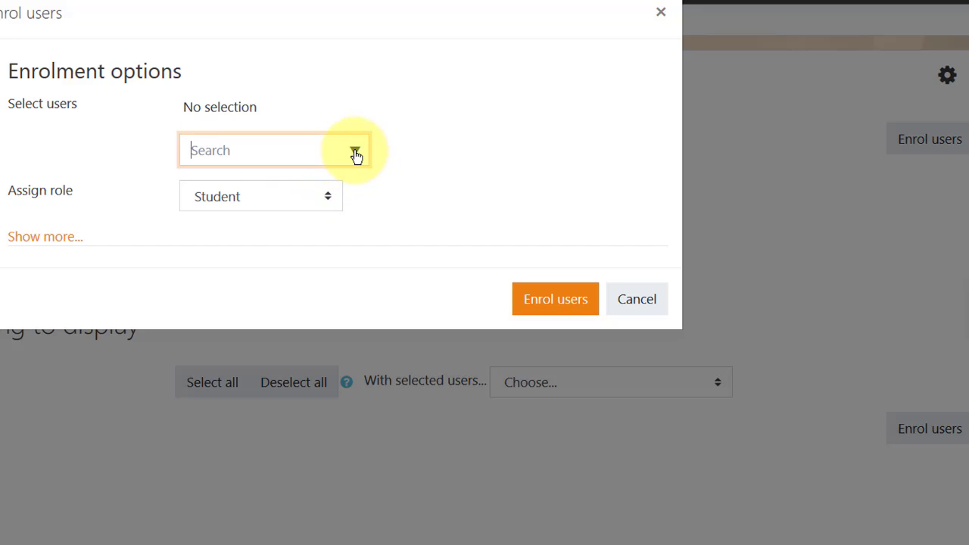
click(356, 154)
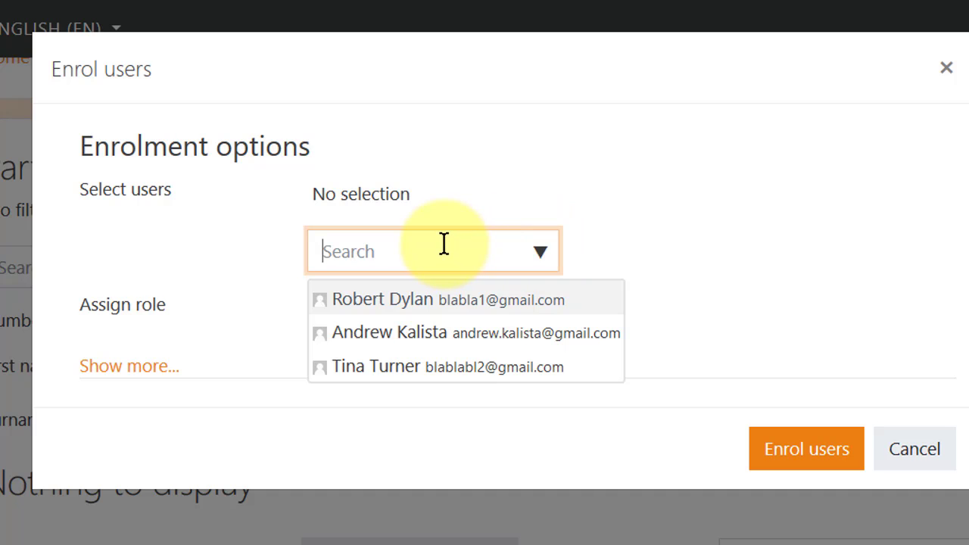
click(413, 302)
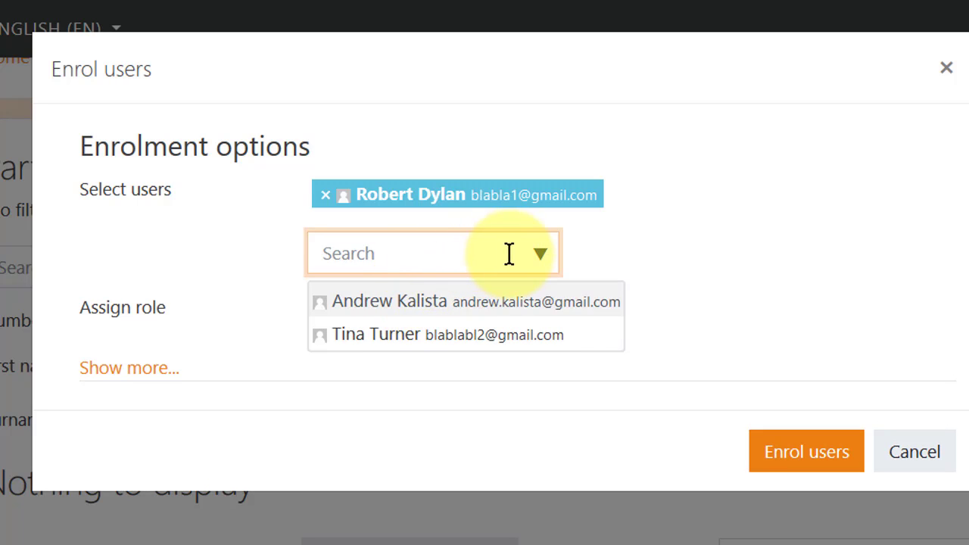
click(437, 337)
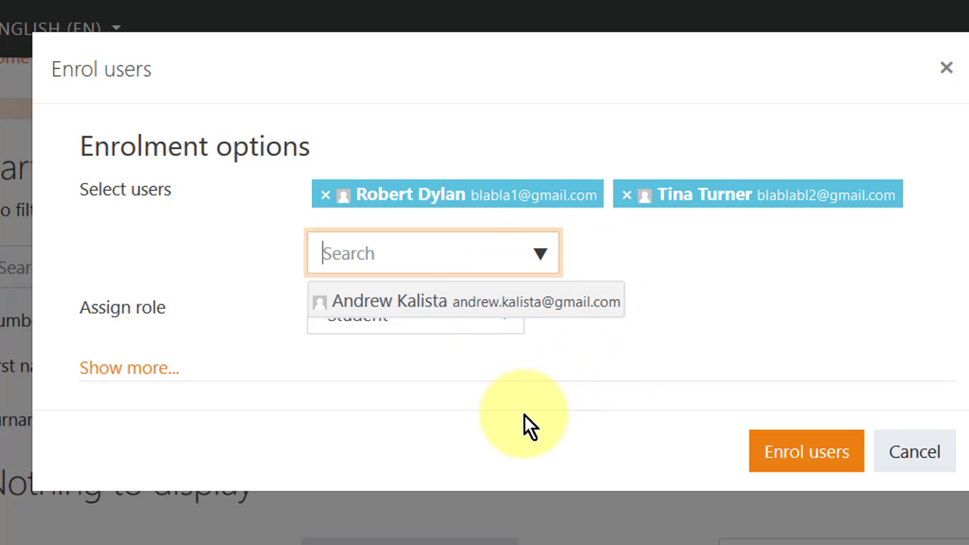
click(468, 381)
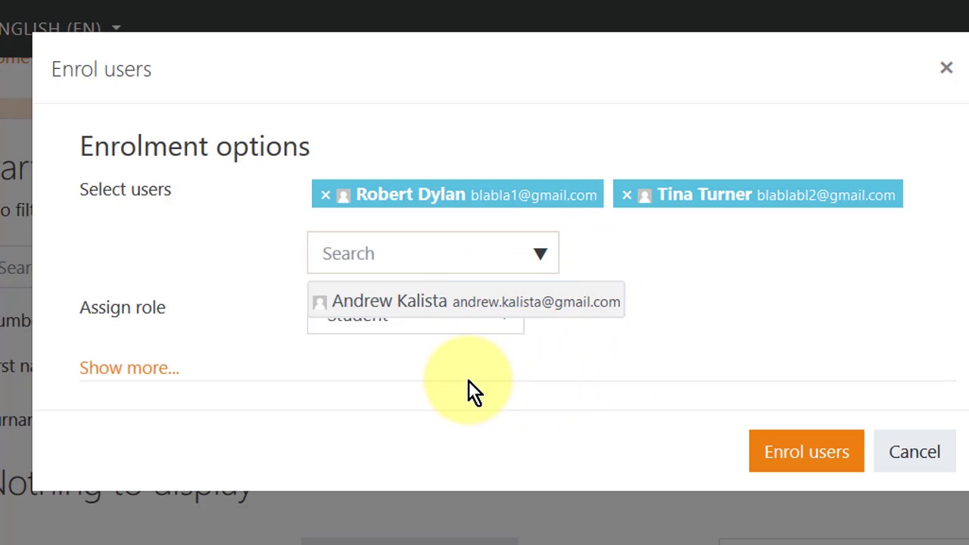
Enrol them with role Student and Unlimited enrolment duration.
click(500, 314)
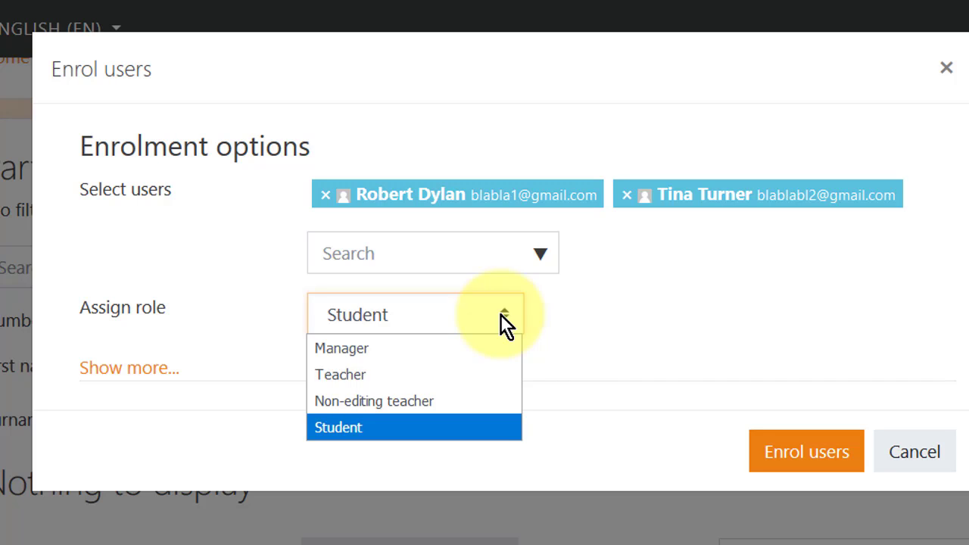
click(500, 314)
click(500, 314)
click(507, 311)
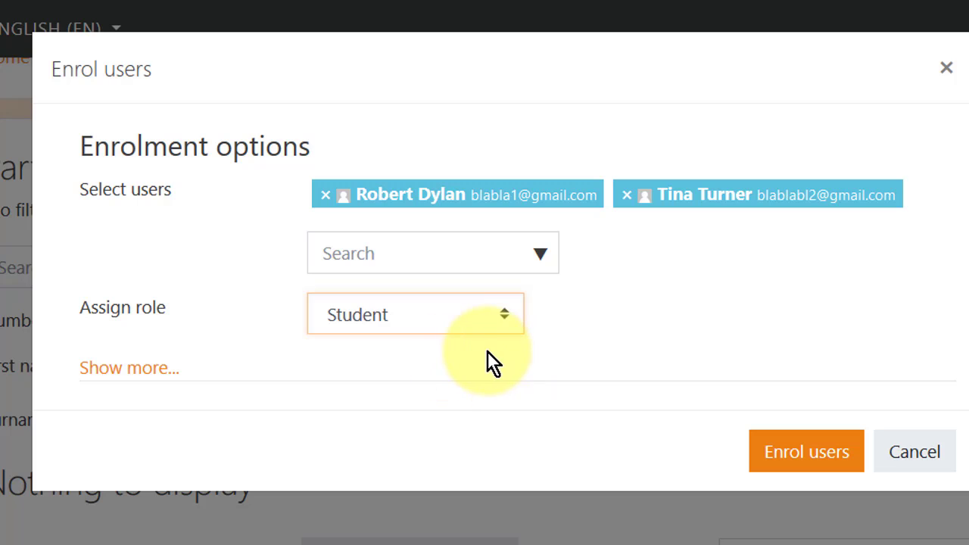
click(133, 377)
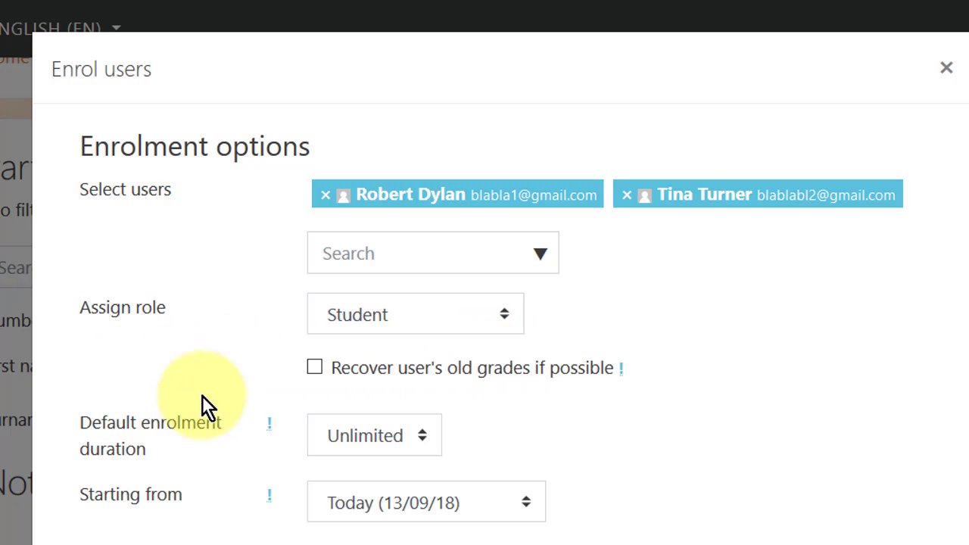
click(415, 446)
click(413, 438)
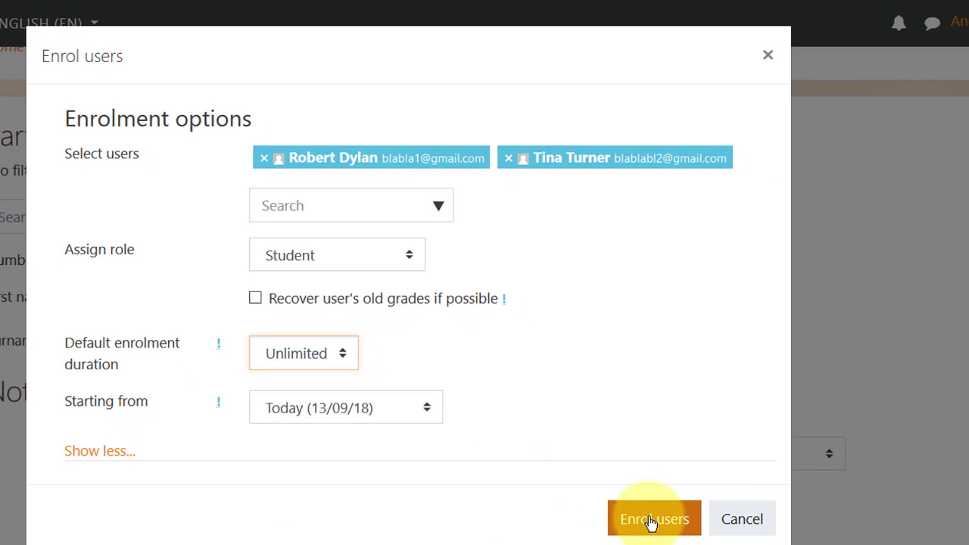
click(650, 521)
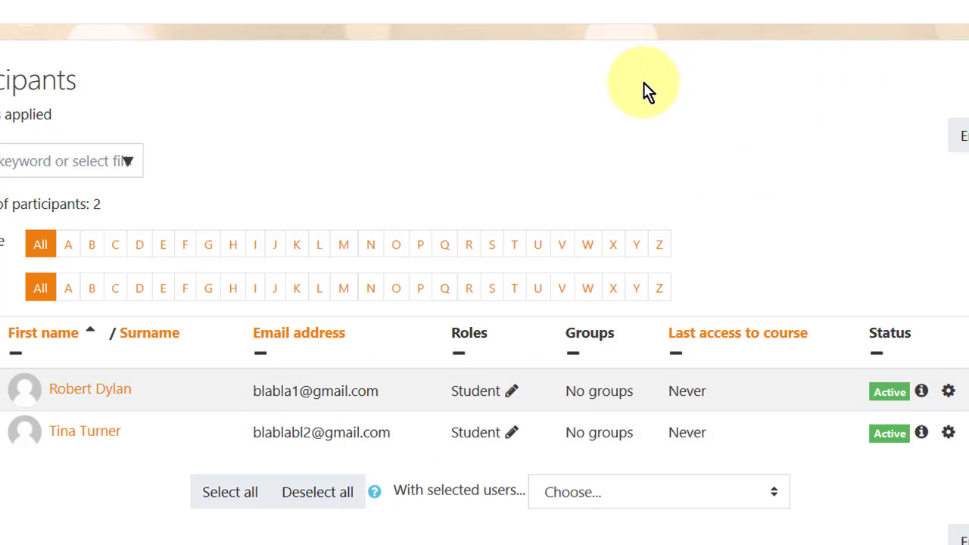
Open the user menu at the top right of the page.
click(967, 1)
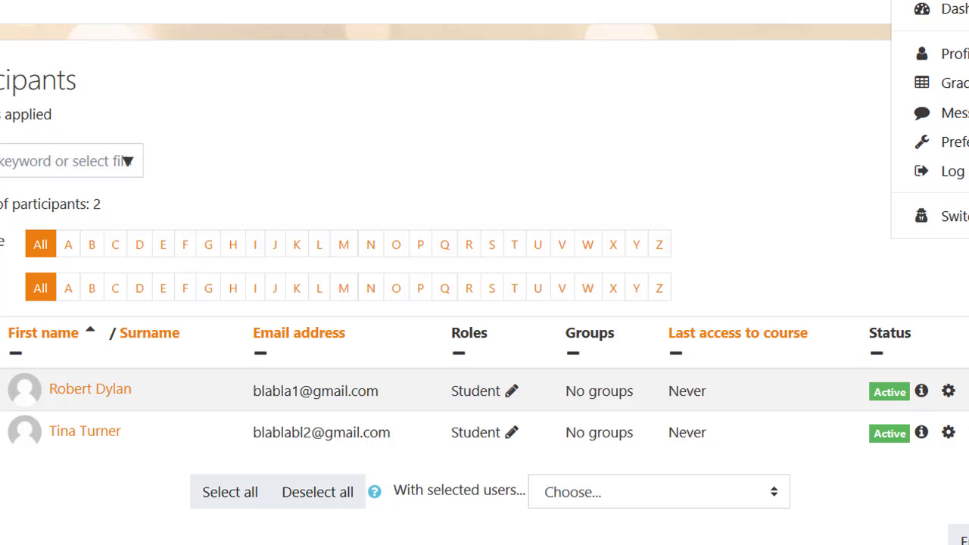
Log out of the admin account and sign in with the student's username and password.
click(876, 168)
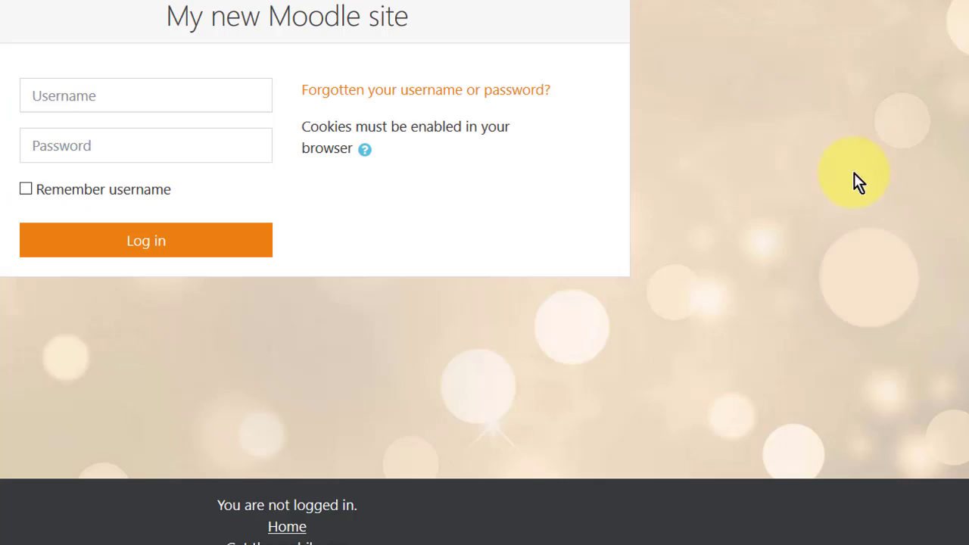
click(130, 86)
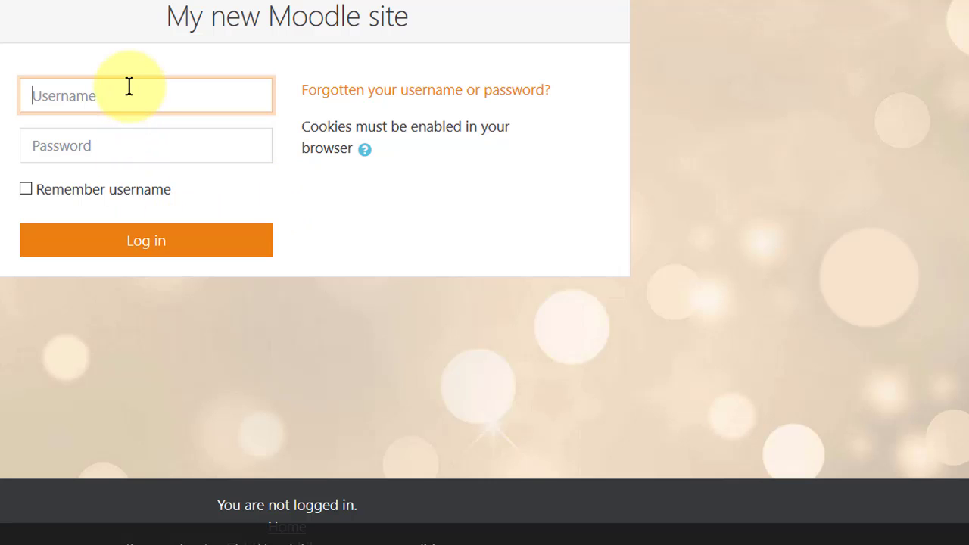
text(bobdyl)
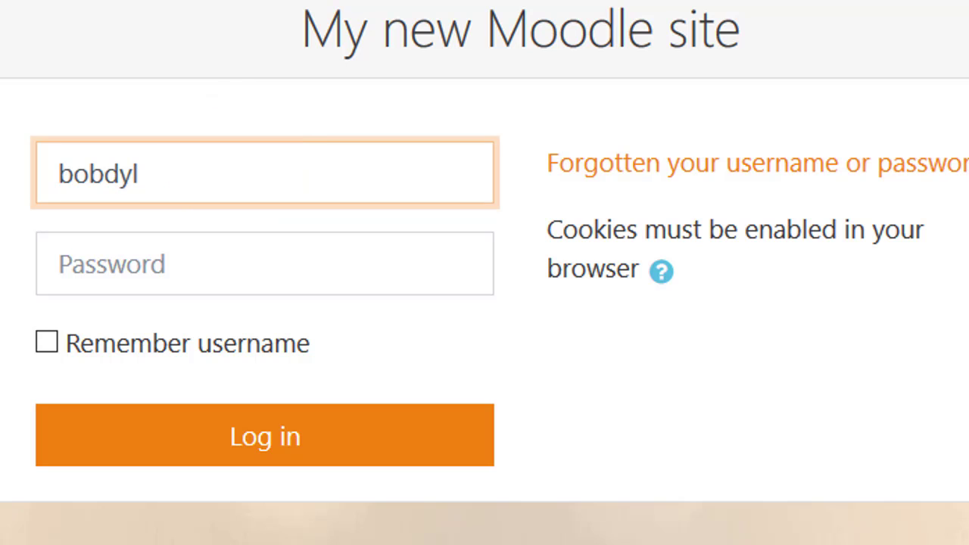
click(108, 271)
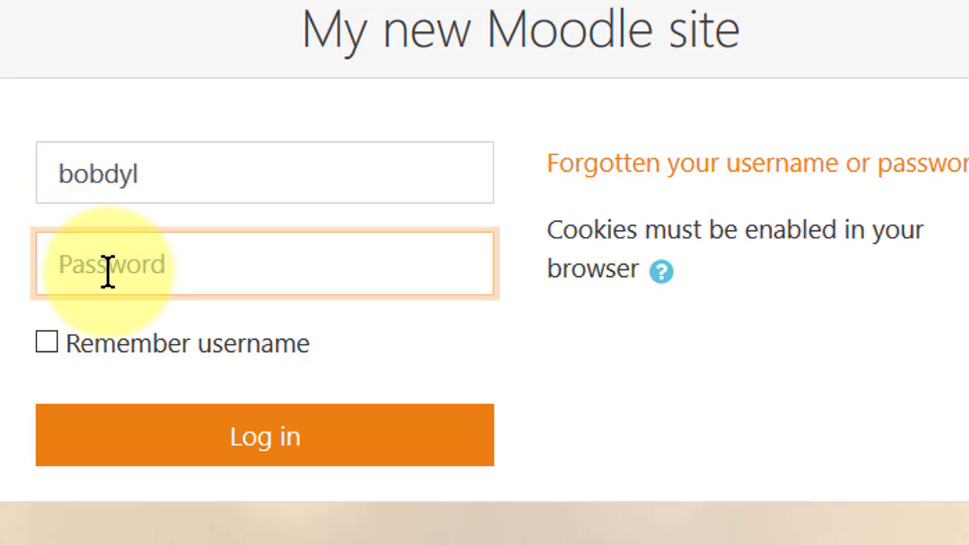
text(•)
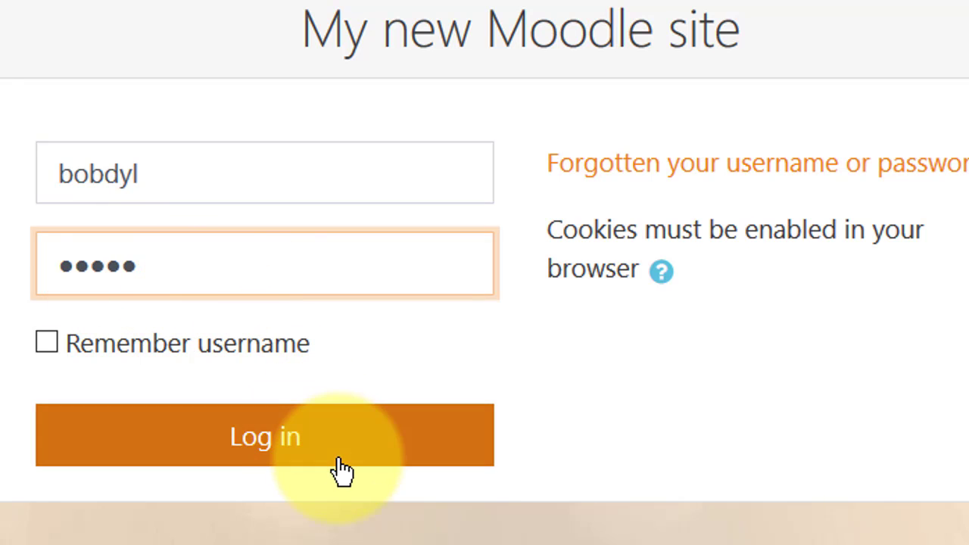
click(282, 445)
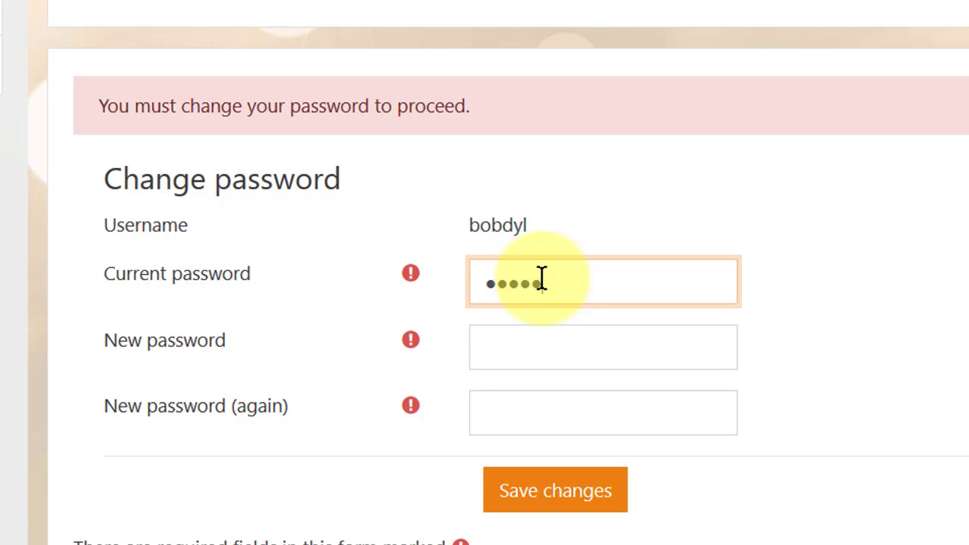
Enter and repeat the student's new password, save it, and continue past the confirmation.
click(533, 351)
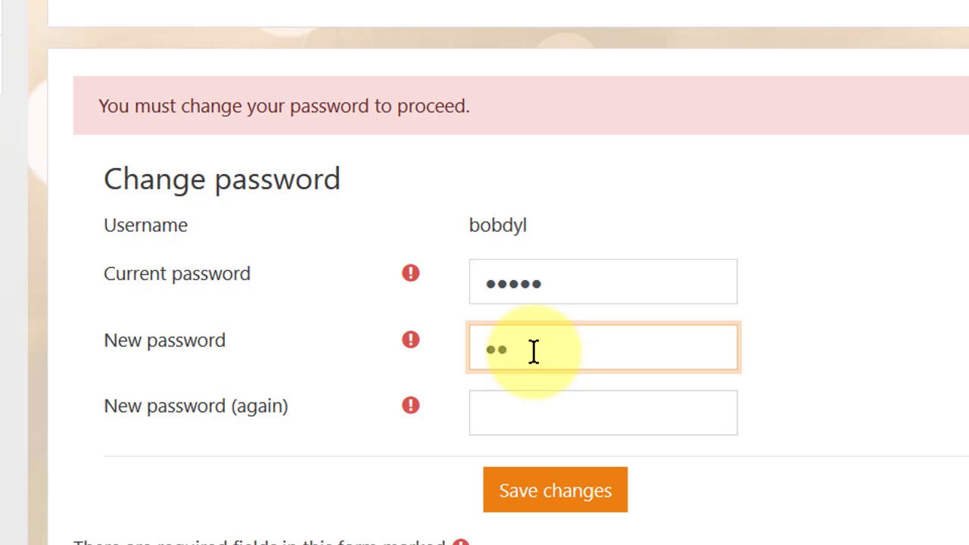
click(505, 406)
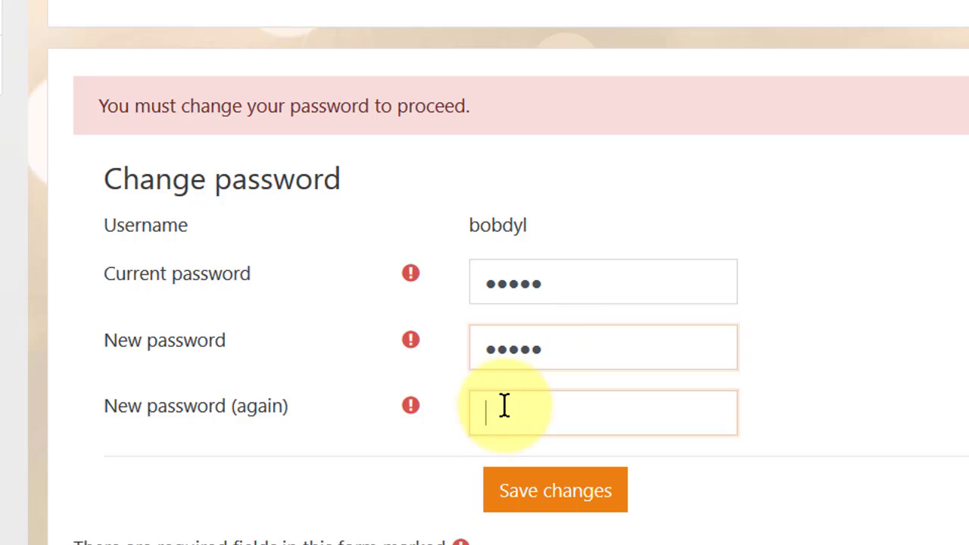
text(••••)
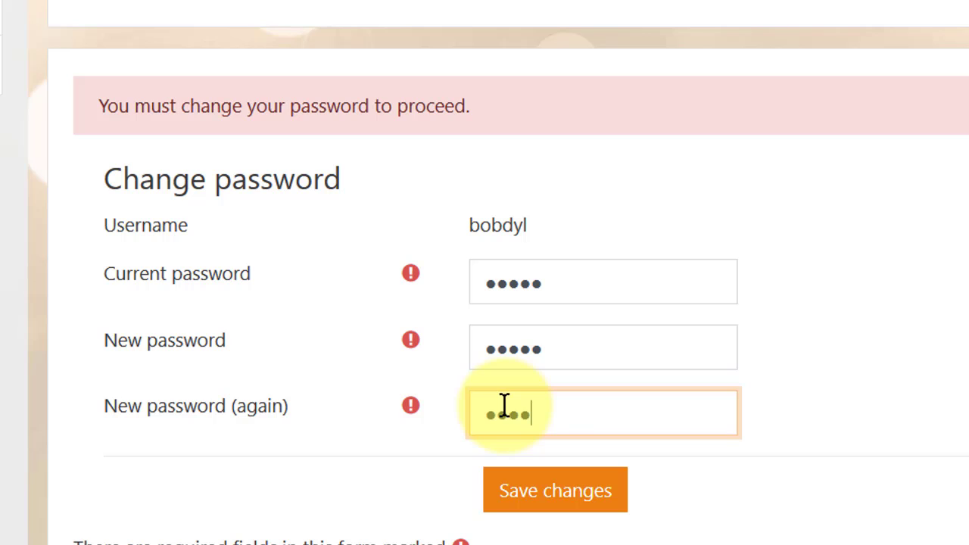
text(•)
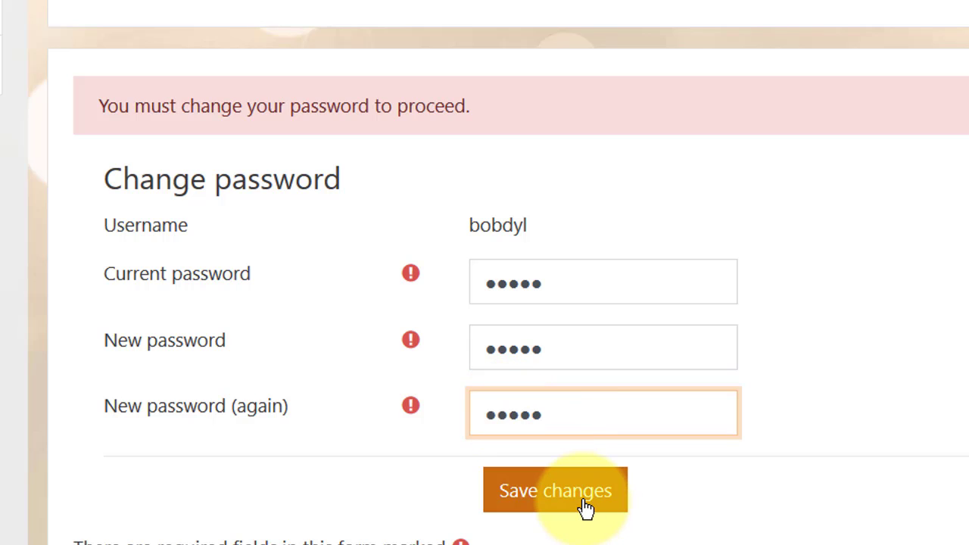
click(585, 507)
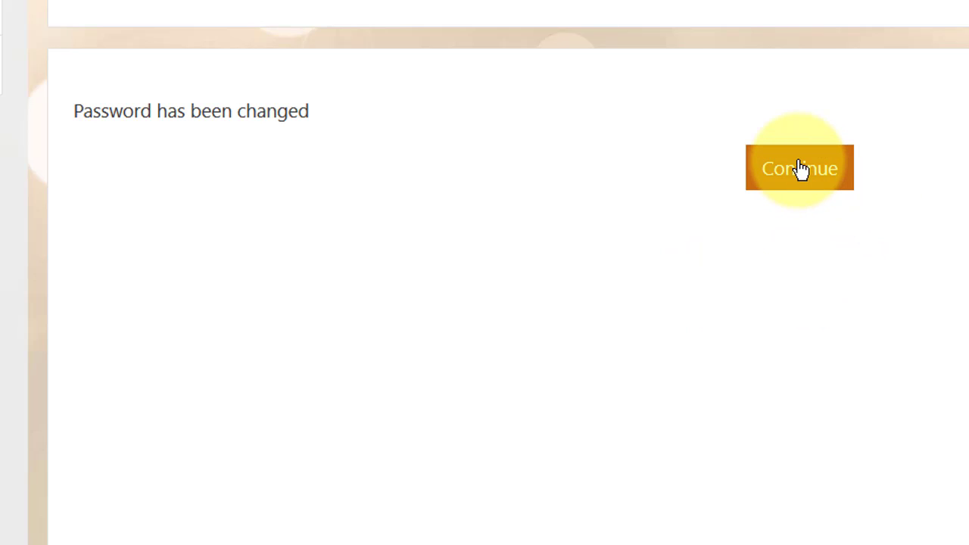
click(800, 170)
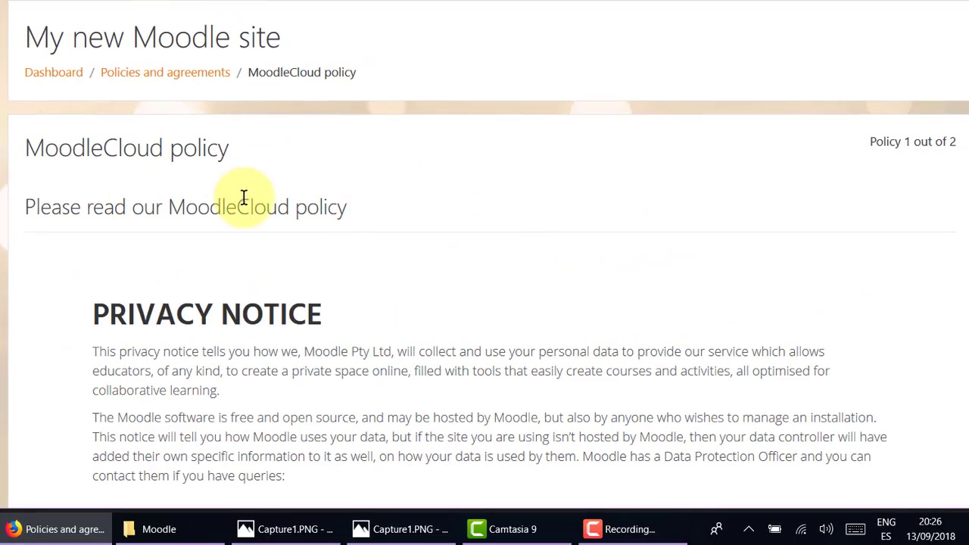
Page through the MoodleCloud policy and the cookies policy to reach the Consent page.
scroll(297, 216, down, 5)
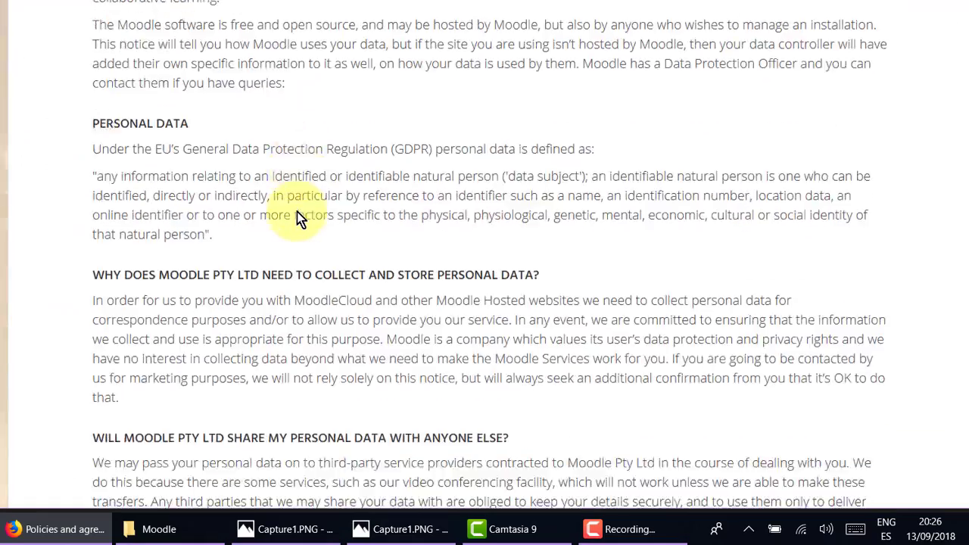
scroll(299, 215, down, 17)
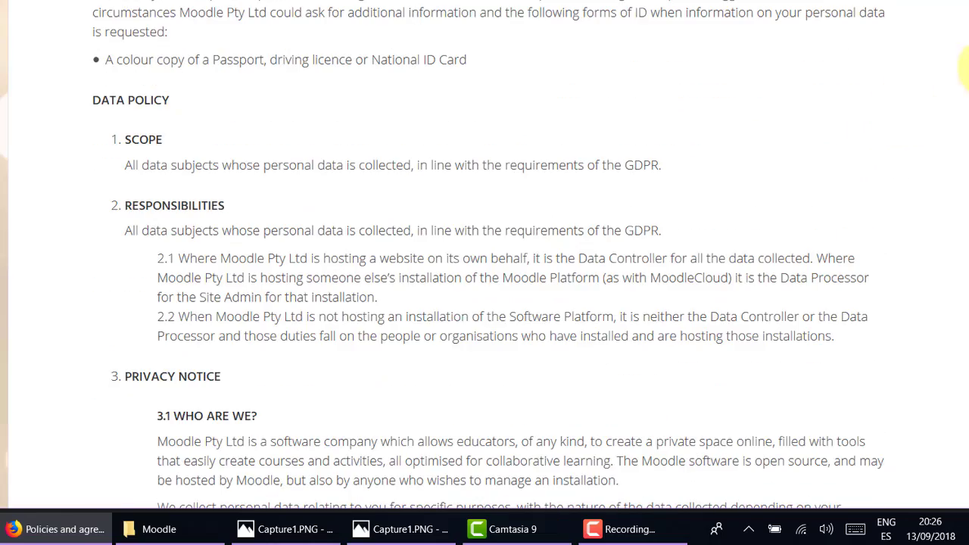
drag(968, 79, 968, 481)
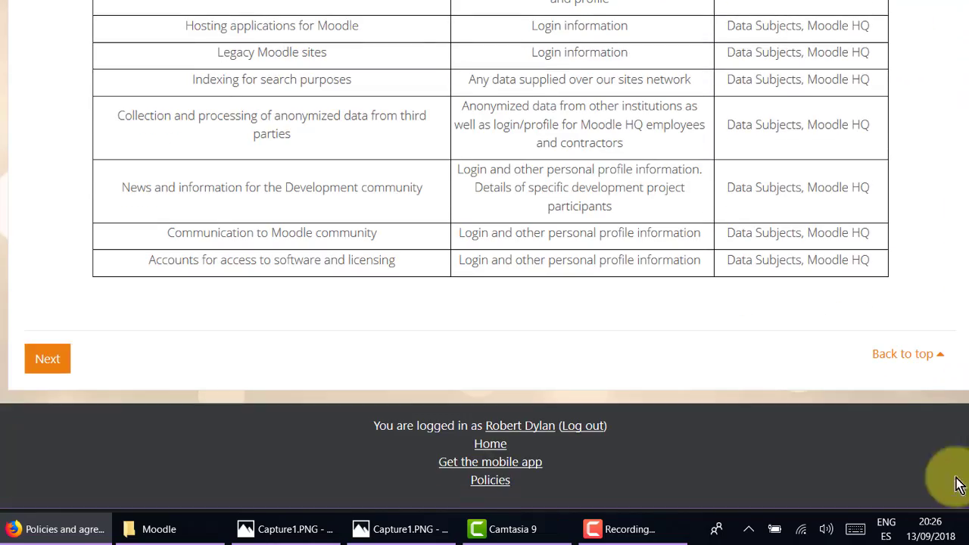
click(45, 359)
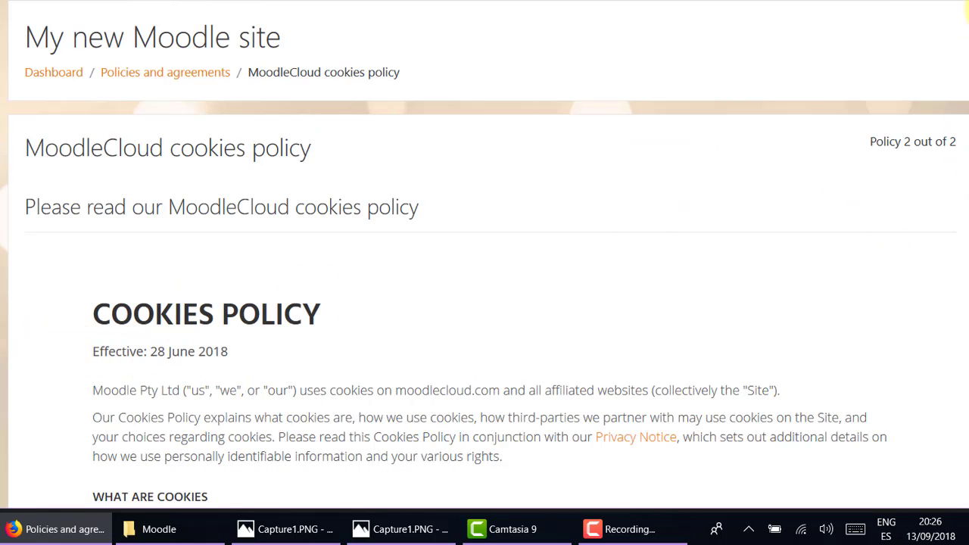
scroll(957, 228, down, 15)
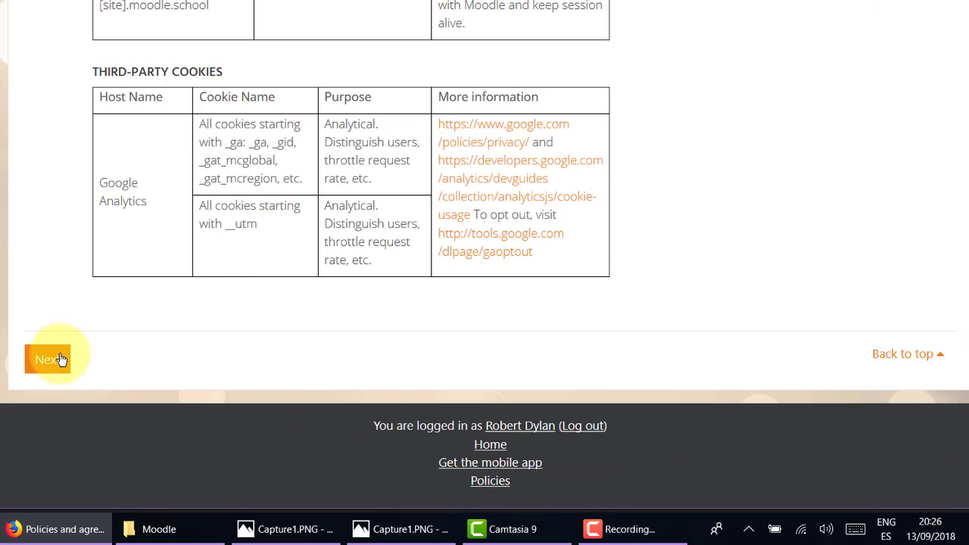
click(61, 359)
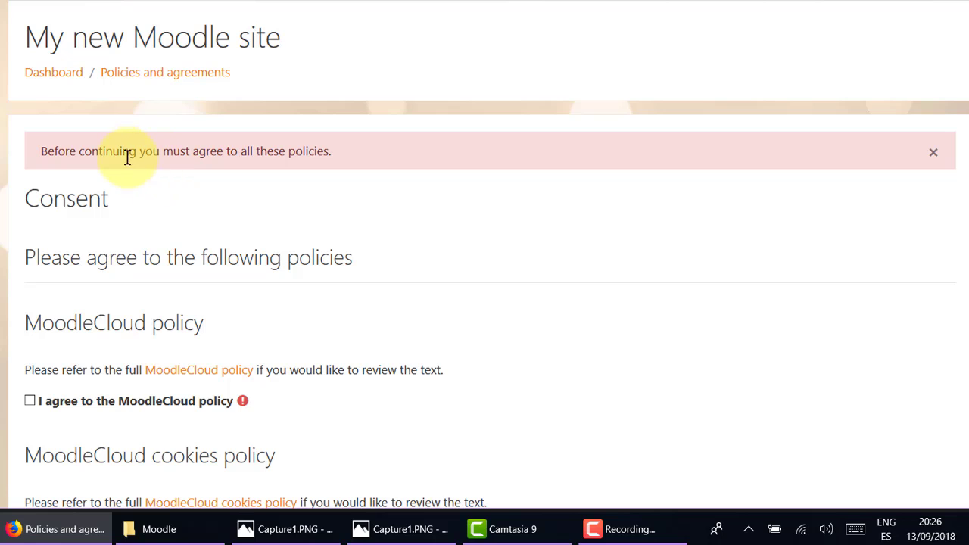
Agree to the MoodleCloud policy and the MoodleCloud cookies policy and submit the consent.
scroll(965, 34, down, 4)
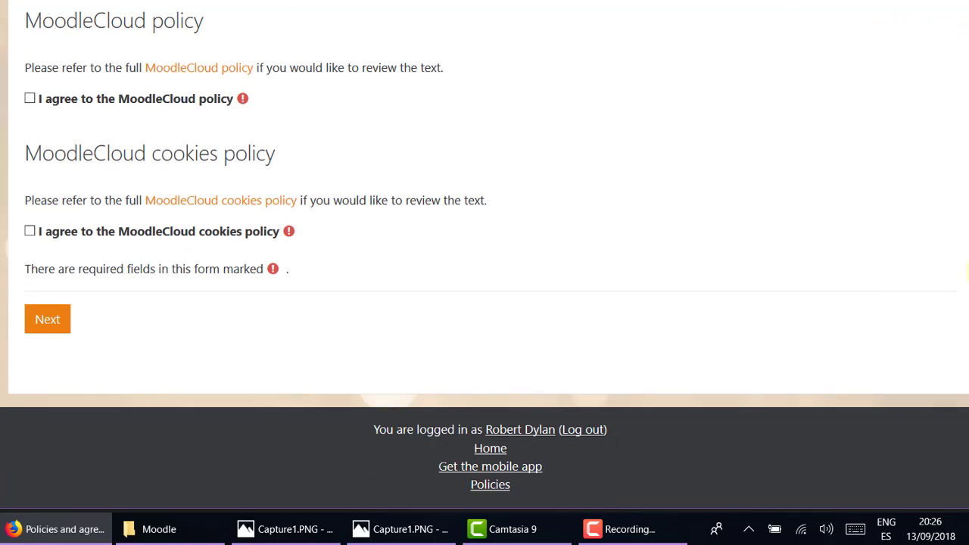
click(30, 228)
scroll(319, 276, up, 6)
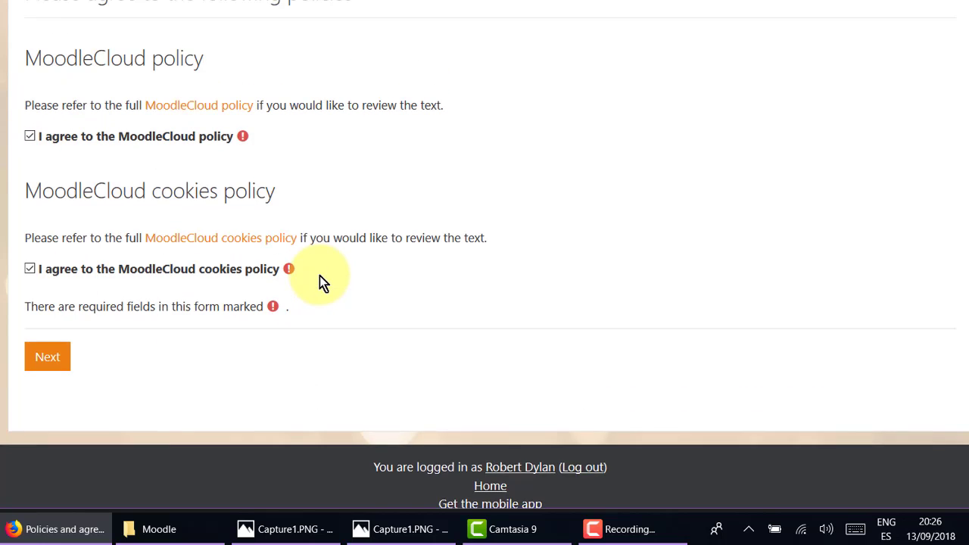
scroll(313, 273, down, 6)
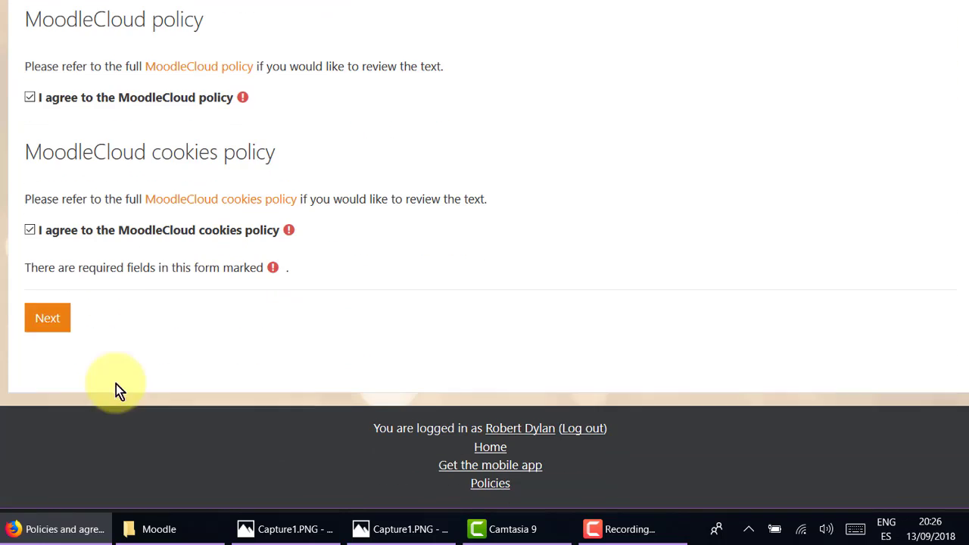
click(43, 316)
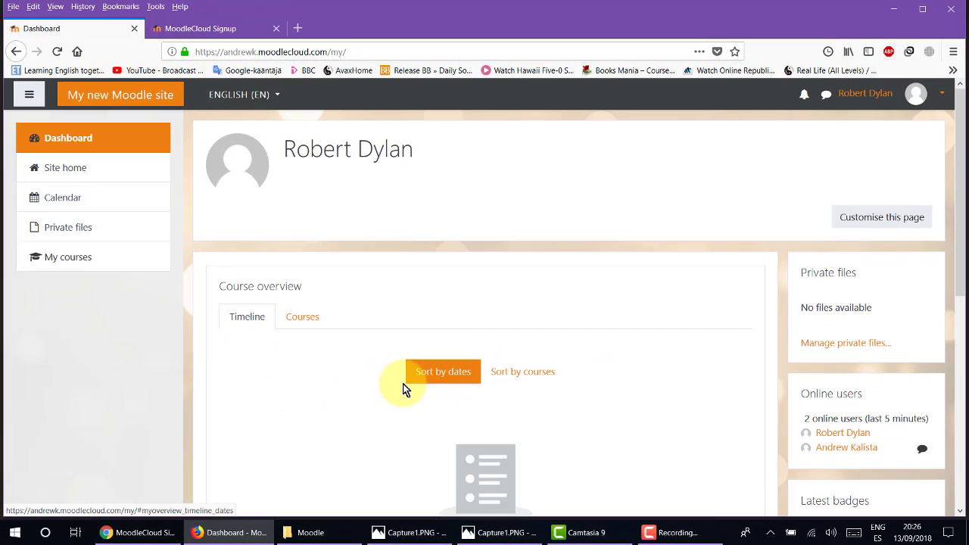
Switch the Dashboard's Course overview to the Courses list and check the empty In progress list.
scroll(348, 379, down, 1)
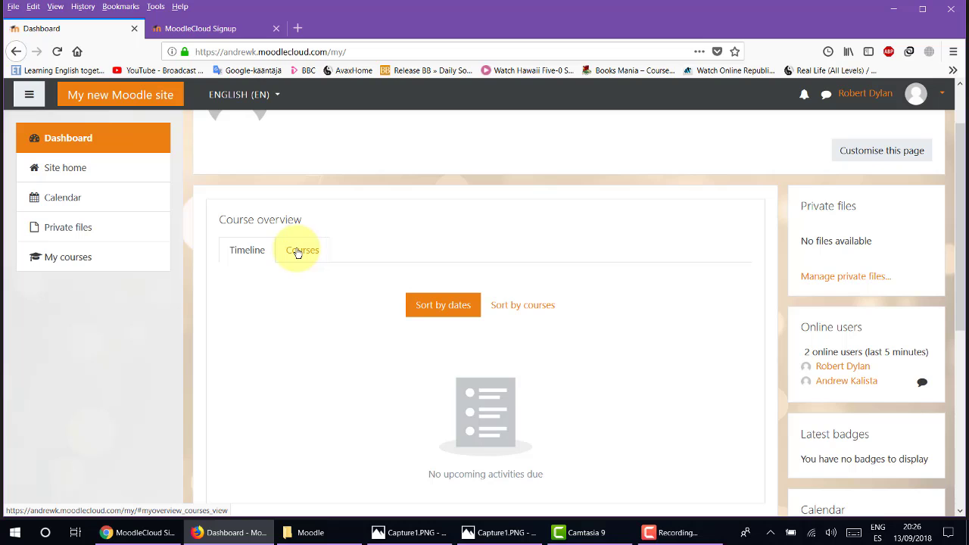
click(297, 253)
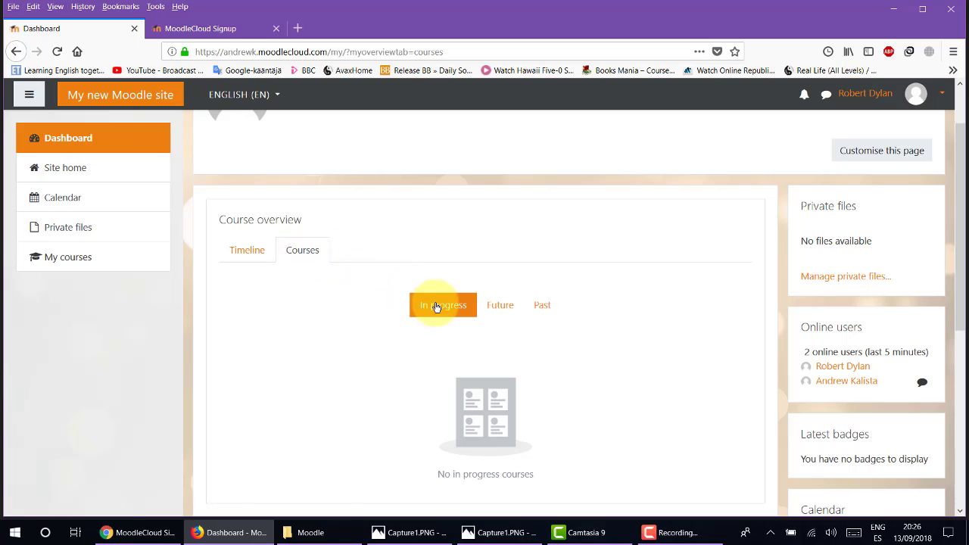
scroll(364, 344, down, 3)
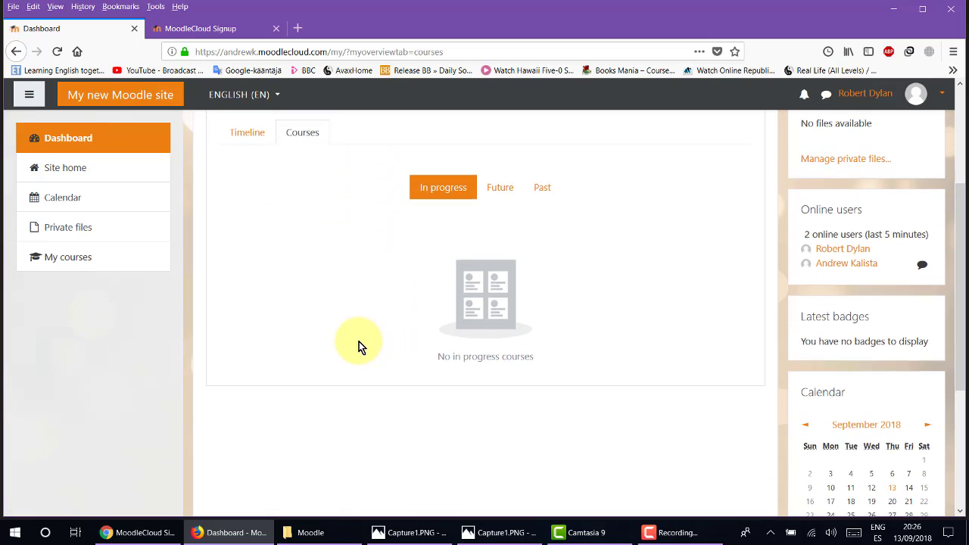
scroll(359, 341, up, 5)
scroll(358, 342, down, 5)
scroll(349, 296, up, 5)
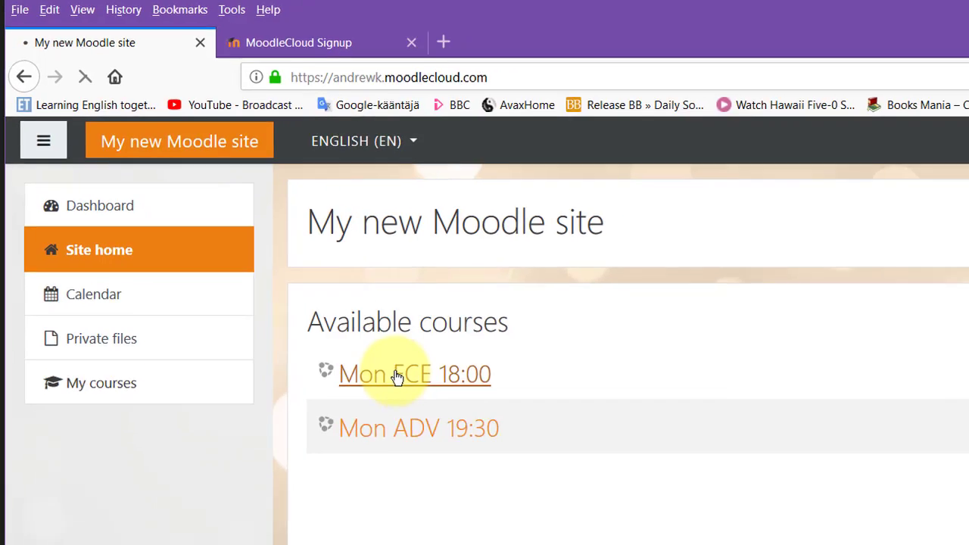
Open a course from the site home's Available courses and read the Mon ADV 19:30 enrolment message.
click(441, 419)
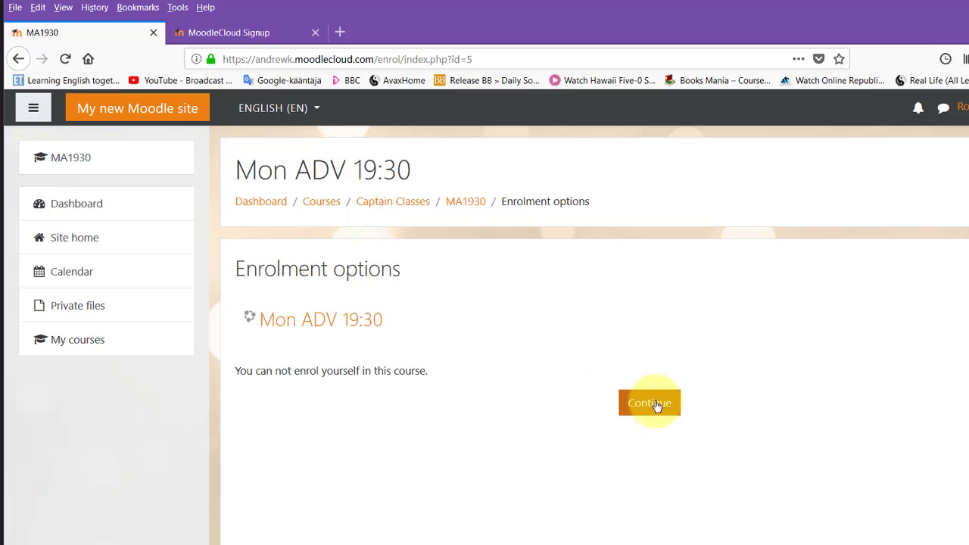
scroll(705, 404, down, 2)
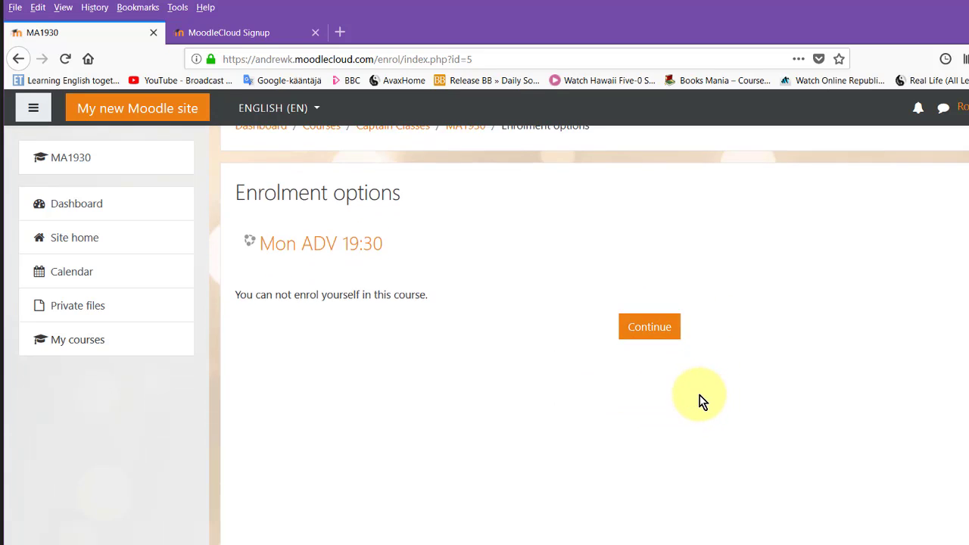
scroll(699, 401, up, 2)
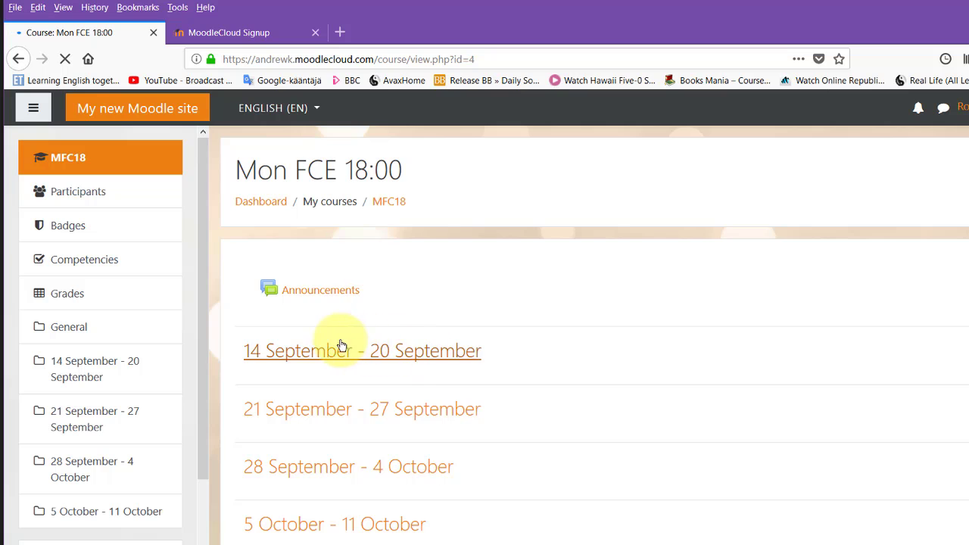
View the Mon FCE 18:00 week of 14 September - 20 September, then return to the Capture1.PNG checklist.
click(382, 356)
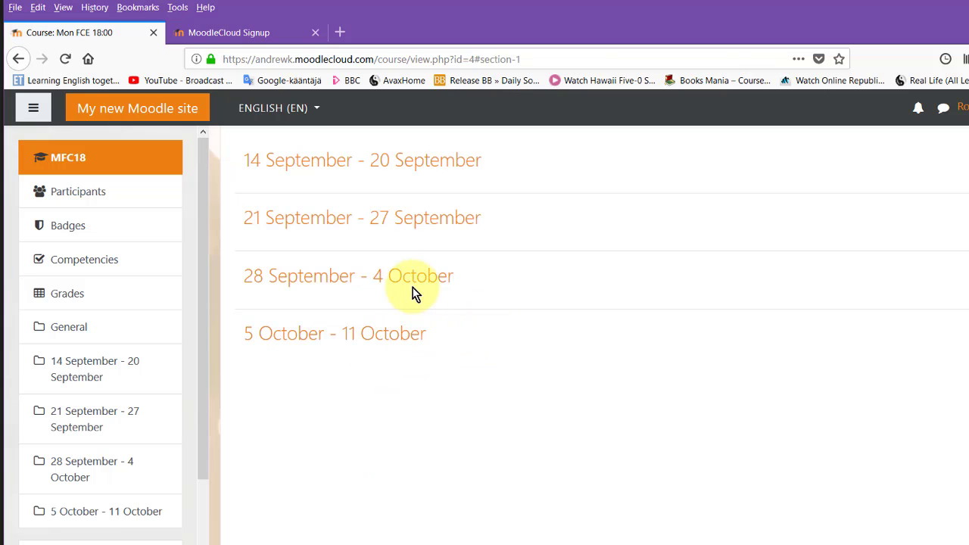
scroll(415, 294, up, 3)
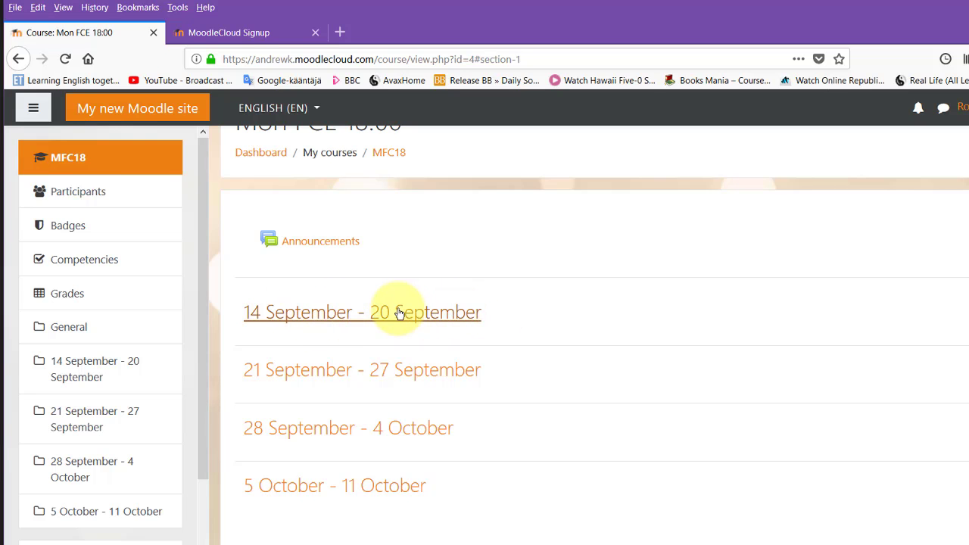
click(439, 544)
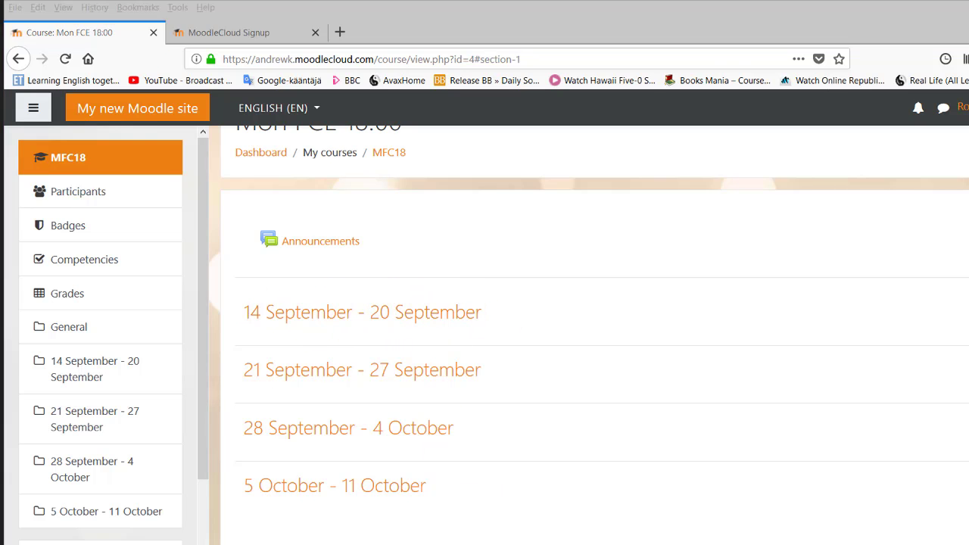
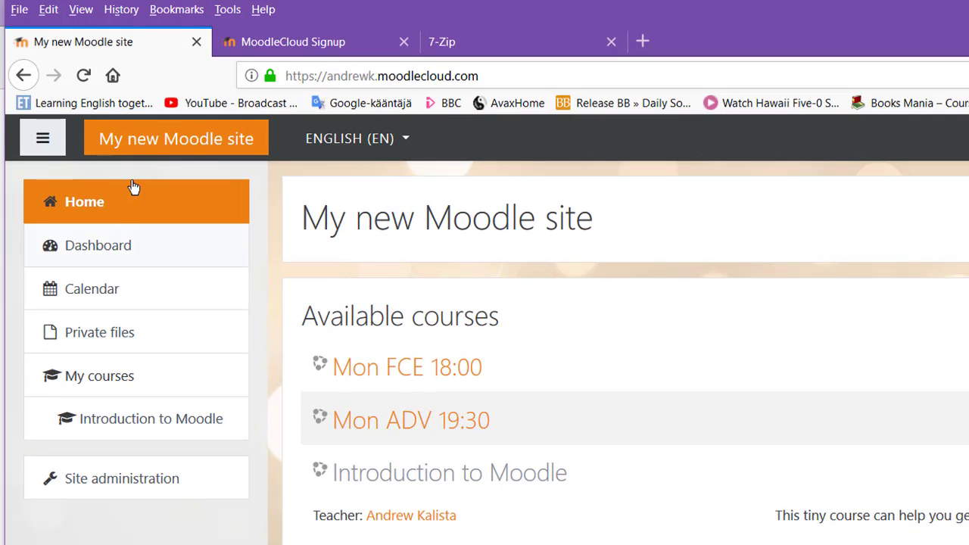
Go from the site home into the Mon FCE 18:00 course and turn editing on.
click(101, 208)
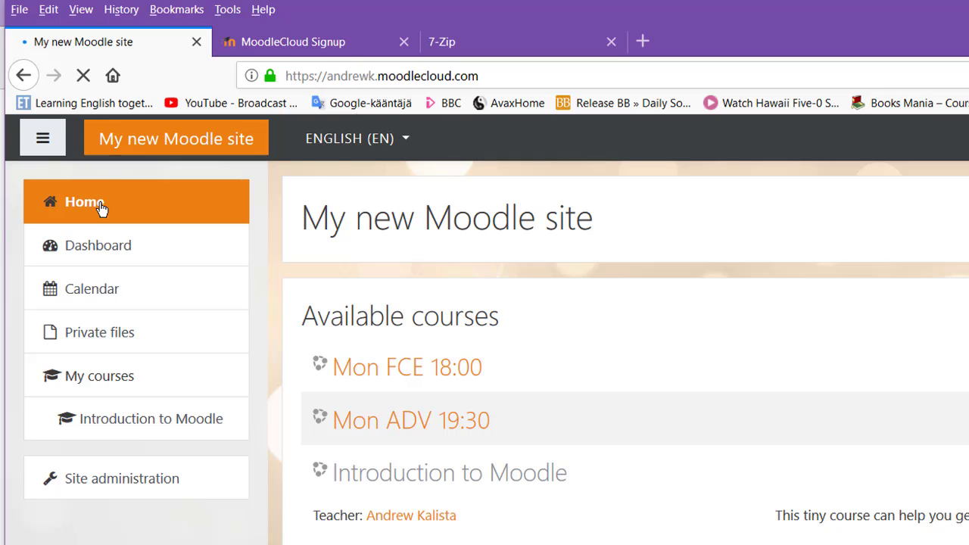
click(419, 377)
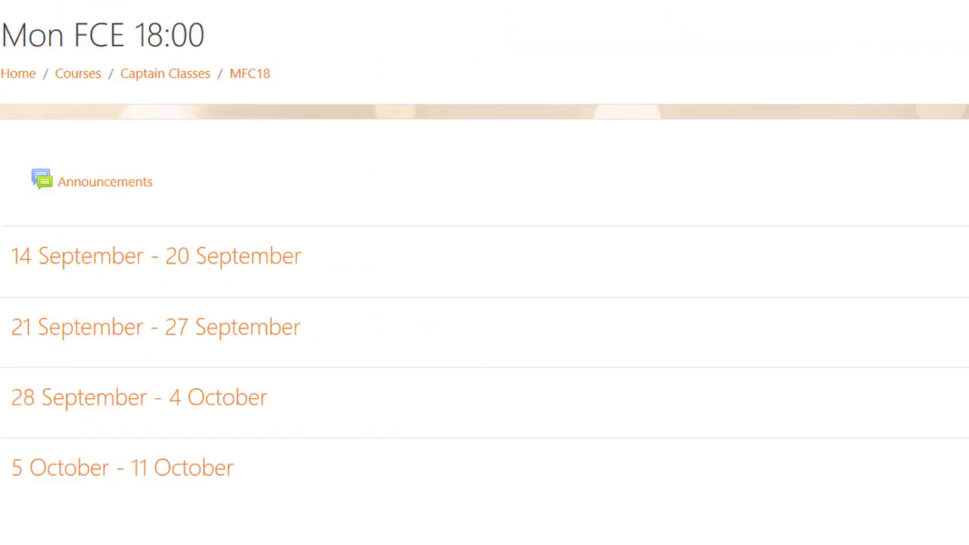
click(936, 31)
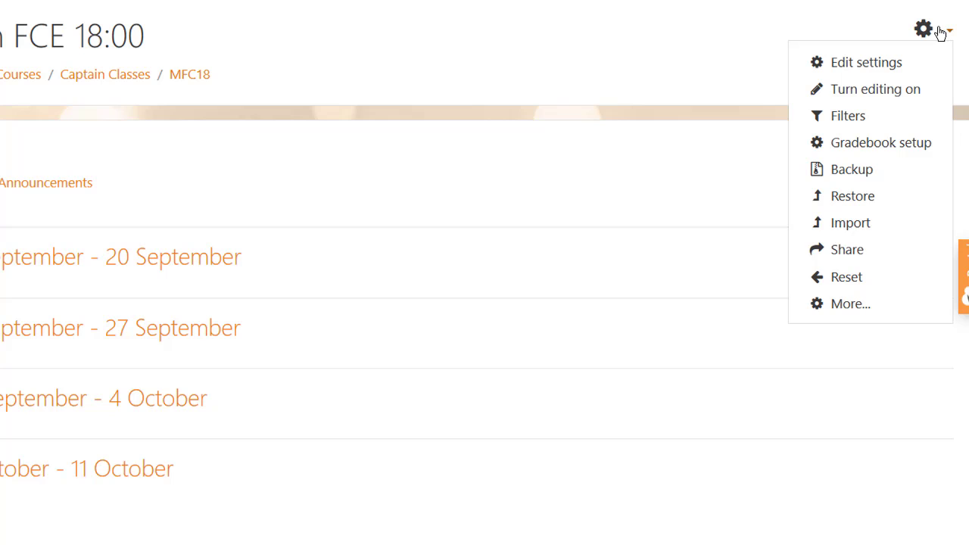
click(895, 93)
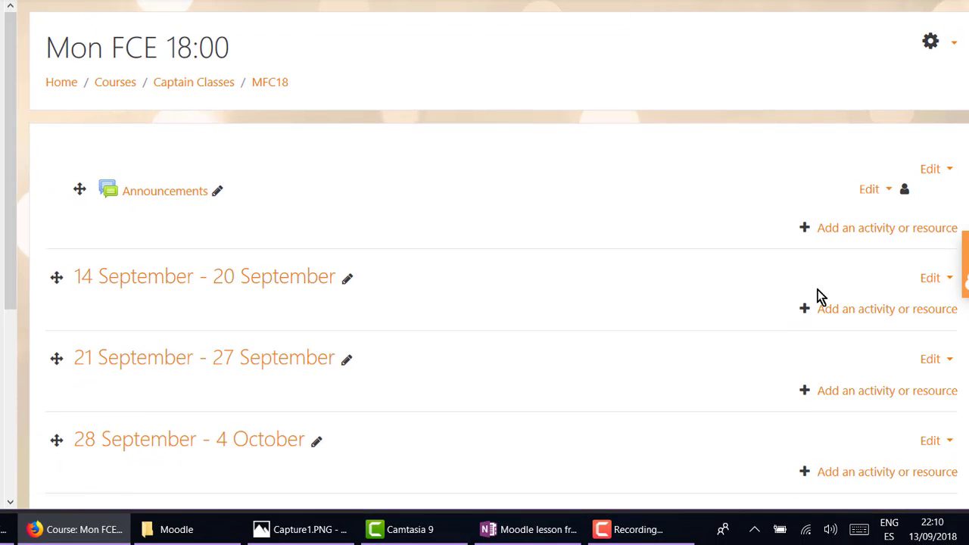
Choose Assignment in the activity chooser for the 14 September - 20 September week.
click(876, 311)
drag(446, 0, 550, 0)
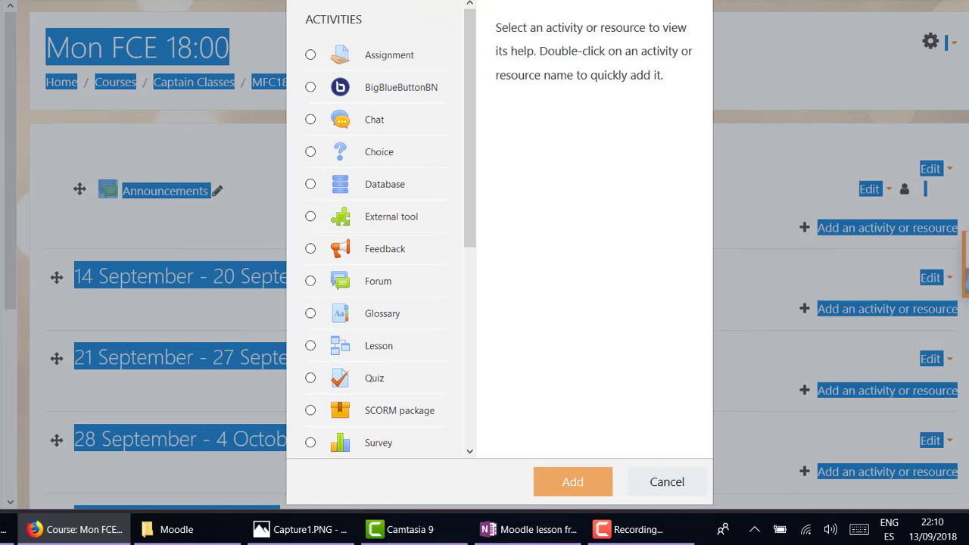
click(540, 59)
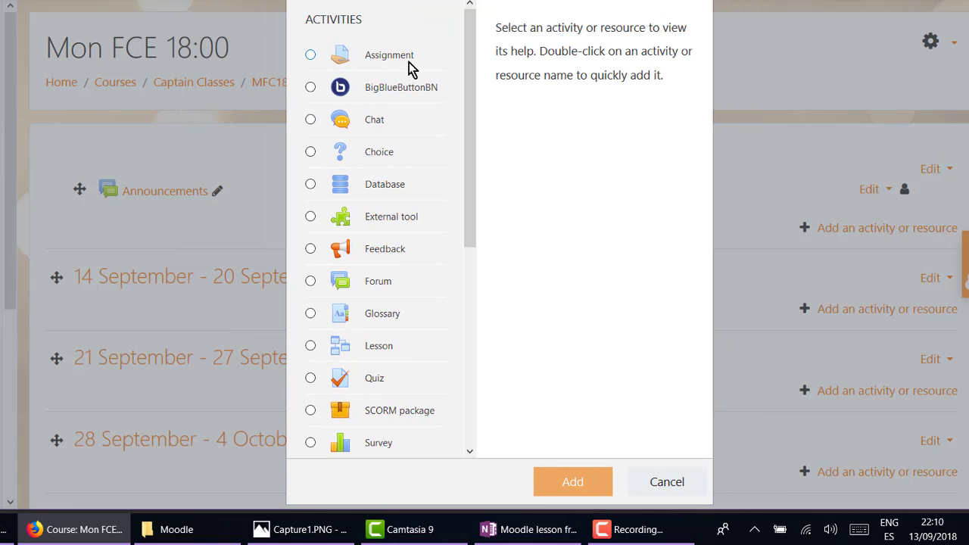
click(311, 56)
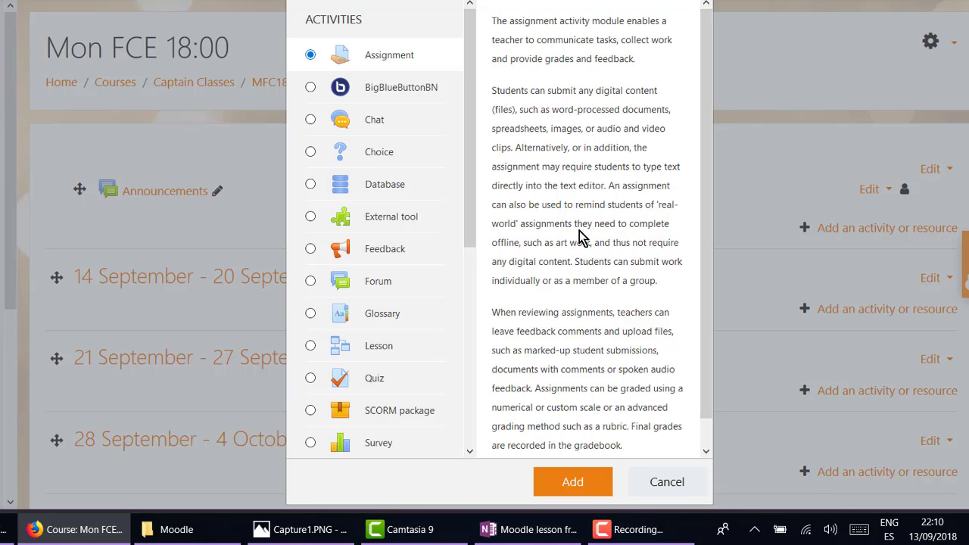
click(578, 481)
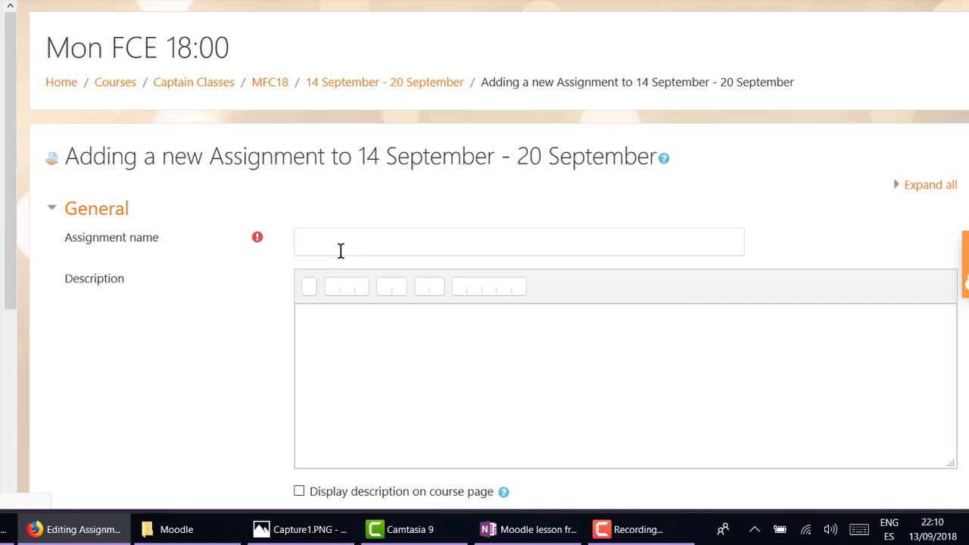
Name the assignment 'My Holiday' with description 'Write about your holiday.', shown on the course page.
click(339, 250)
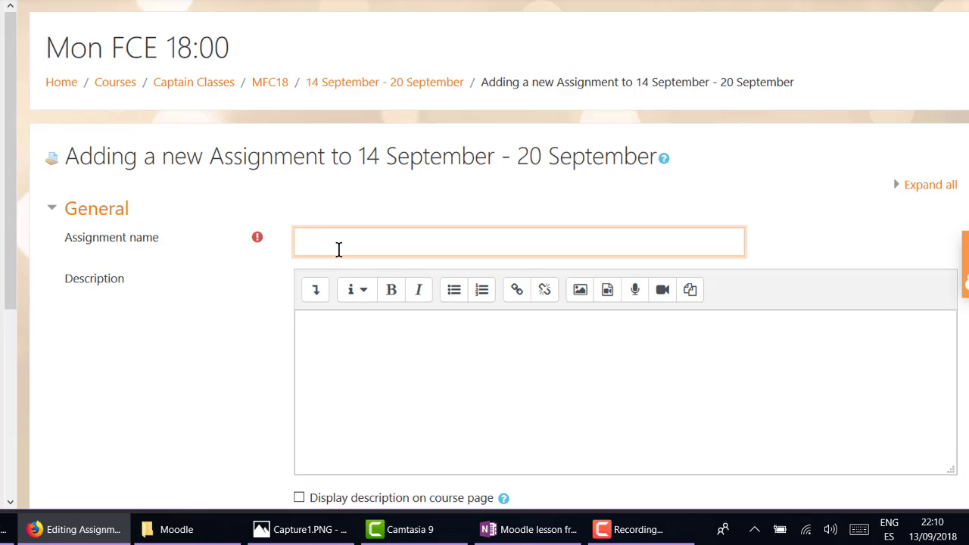
text(My Holiday)
click(349, 342)
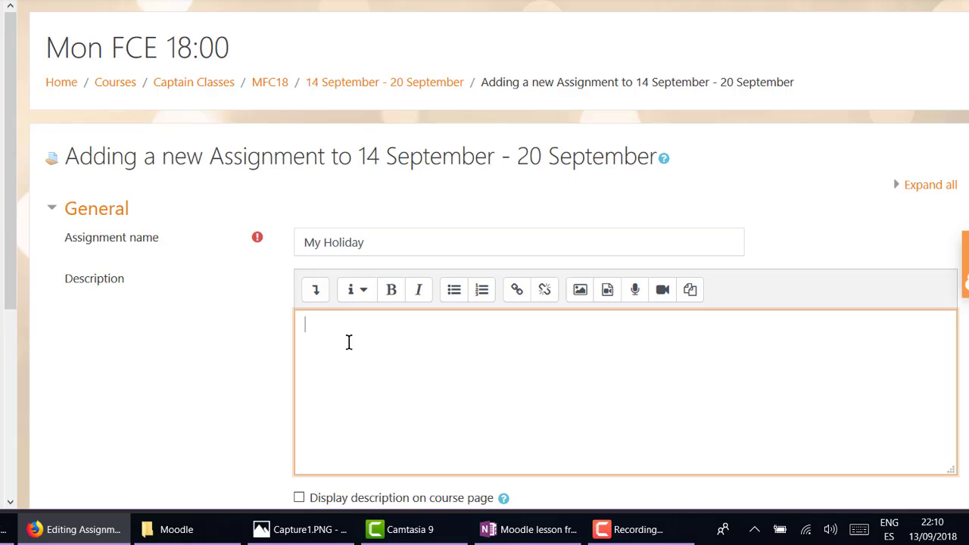
text(Write about your holiday)
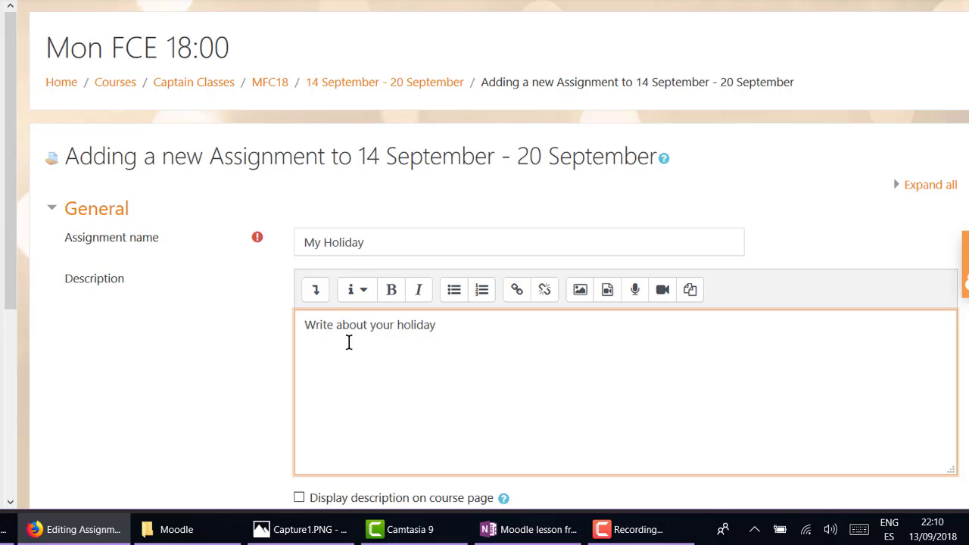
text(.)
scroll(371, 350, down, 2)
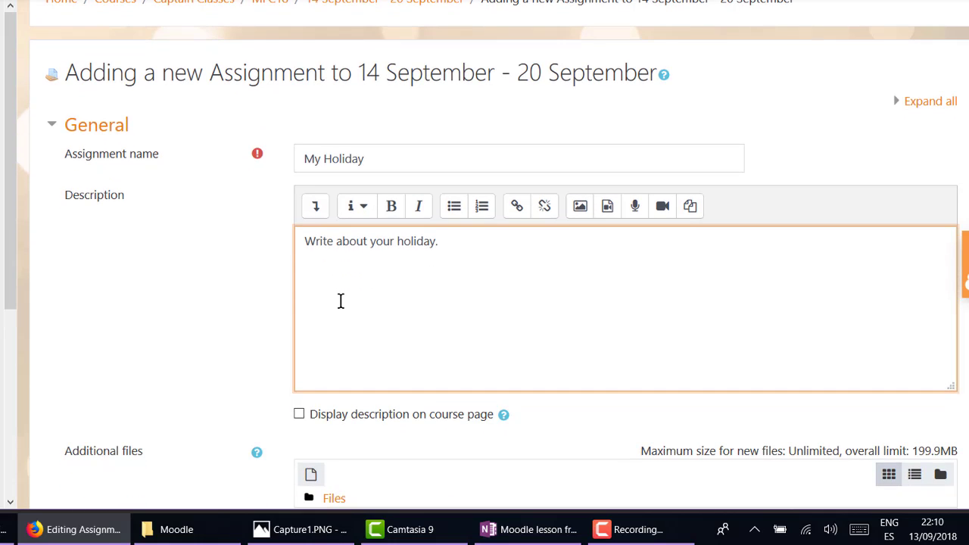
scroll(341, 301, down, 2)
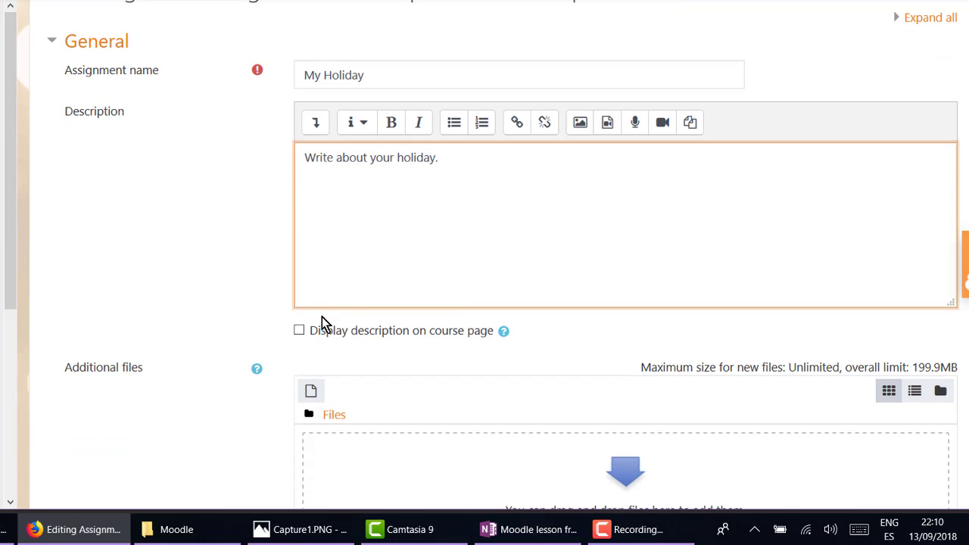
click(300, 332)
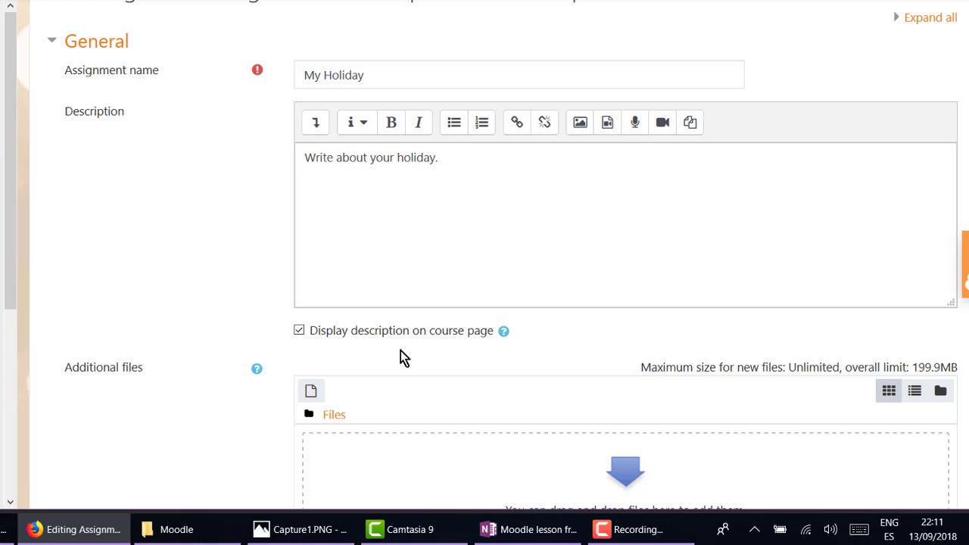
Disable the due date, keeping submissions allowed from 13 September 2018.
scroll(490, 338, down, 3)
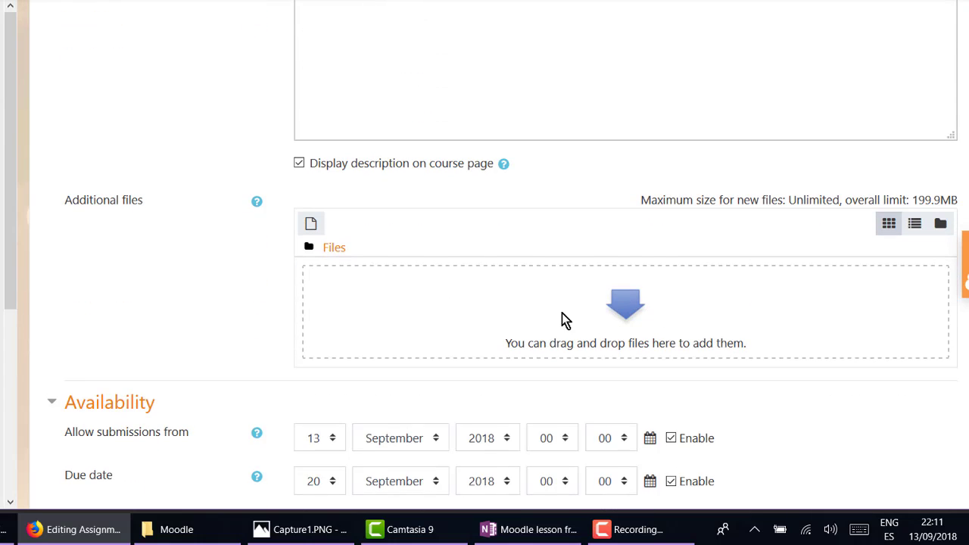
scroll(489, 315, down, 3)
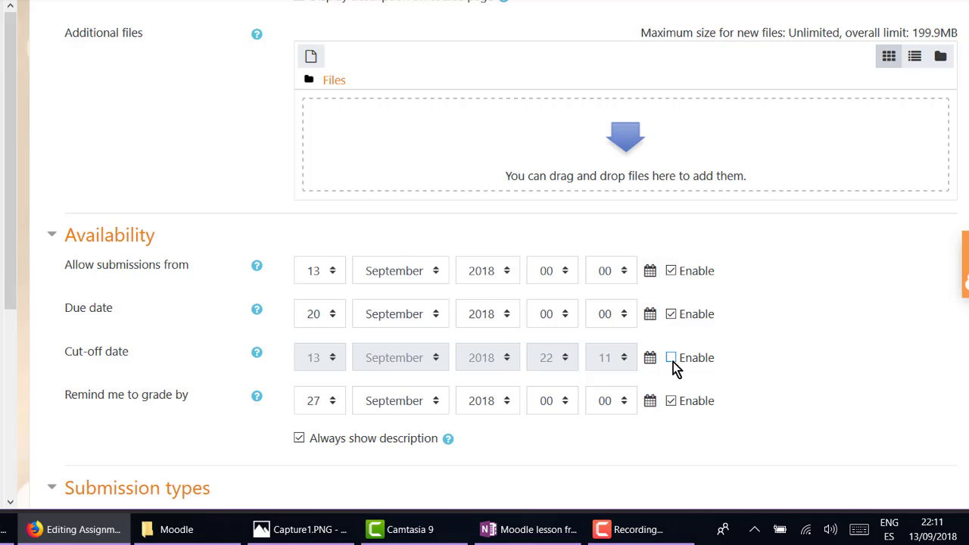
click(672, 314)
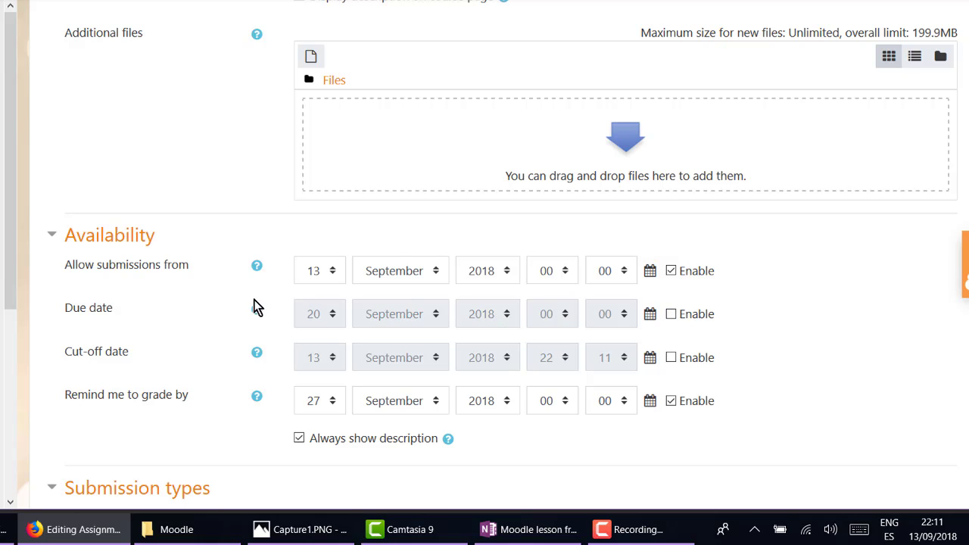
scroll(280, 379, up, 1)
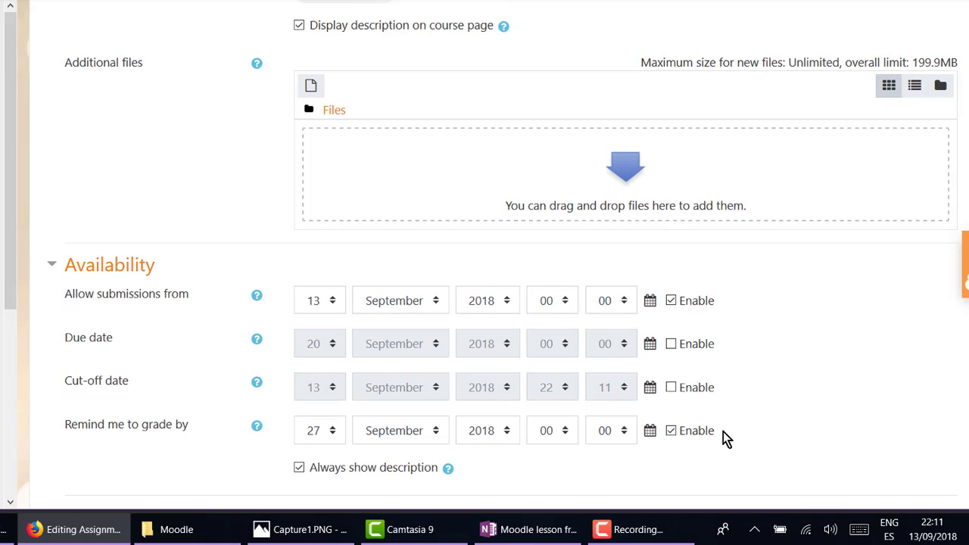
scroll(727, 433, down, 3)
scroll(627, 356, down, 1)
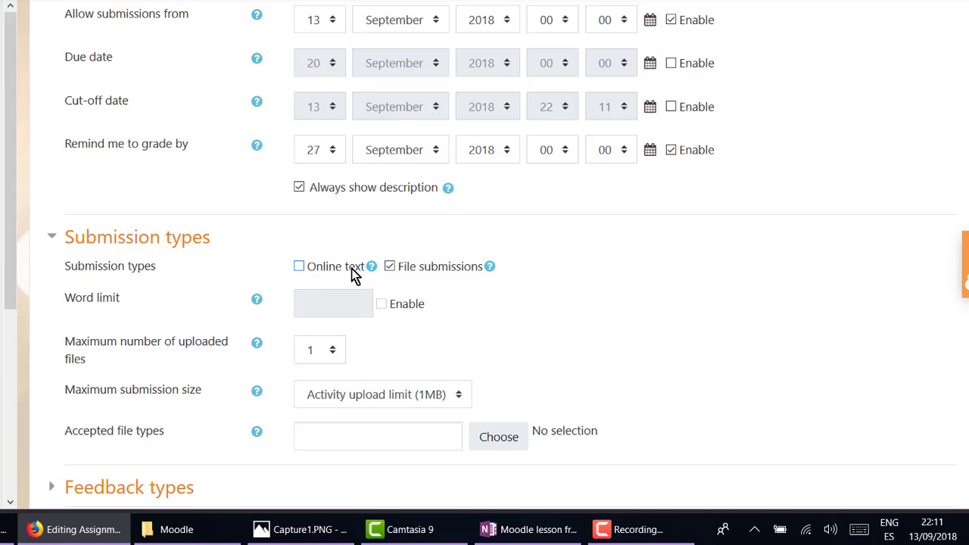
Make File submissions the only submission type, with Online text turned off.
click(489, 268)
click(489, 268)
click(491, 268)
click(493, 269)
click(496, 272)
mouse_move(489, 273)
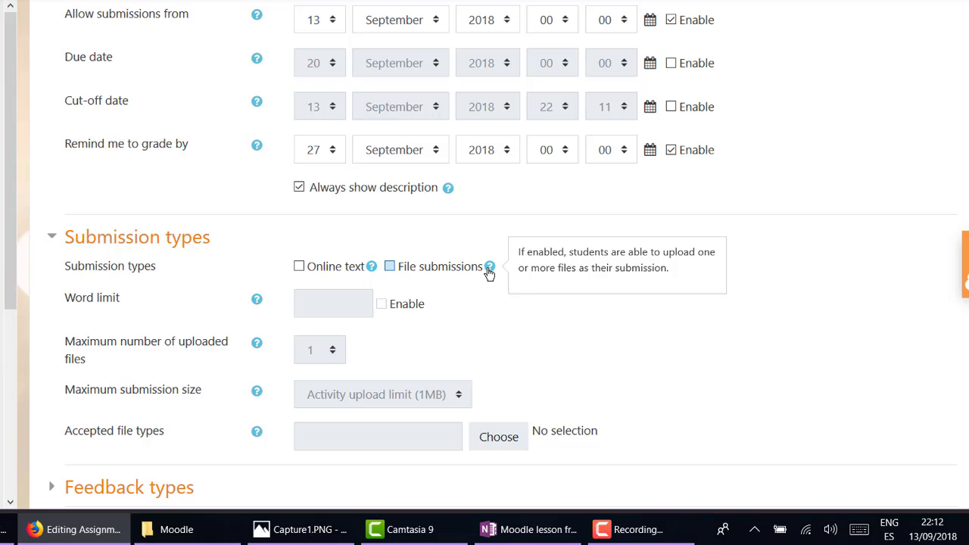
click(489, 272)
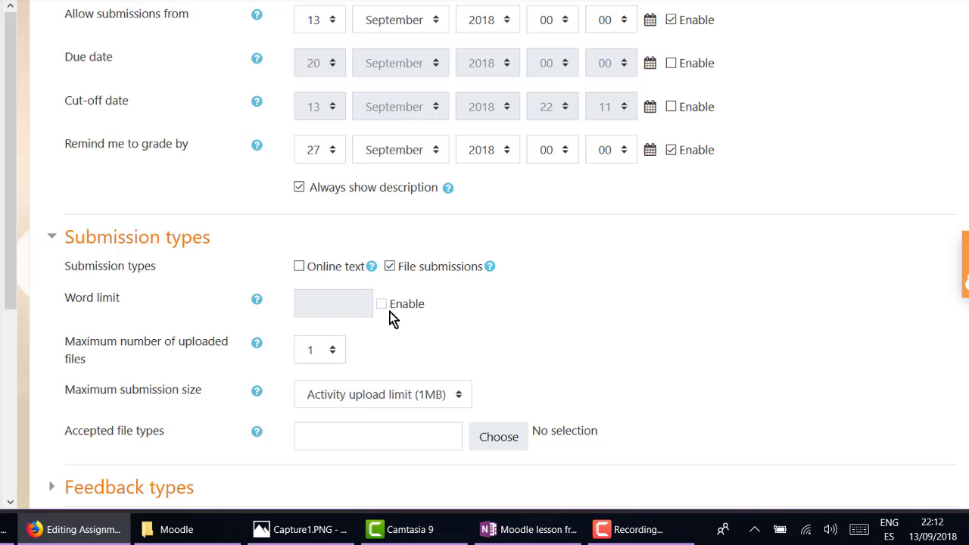
click(303, 268)
click(383, 306)
click(322, 300)
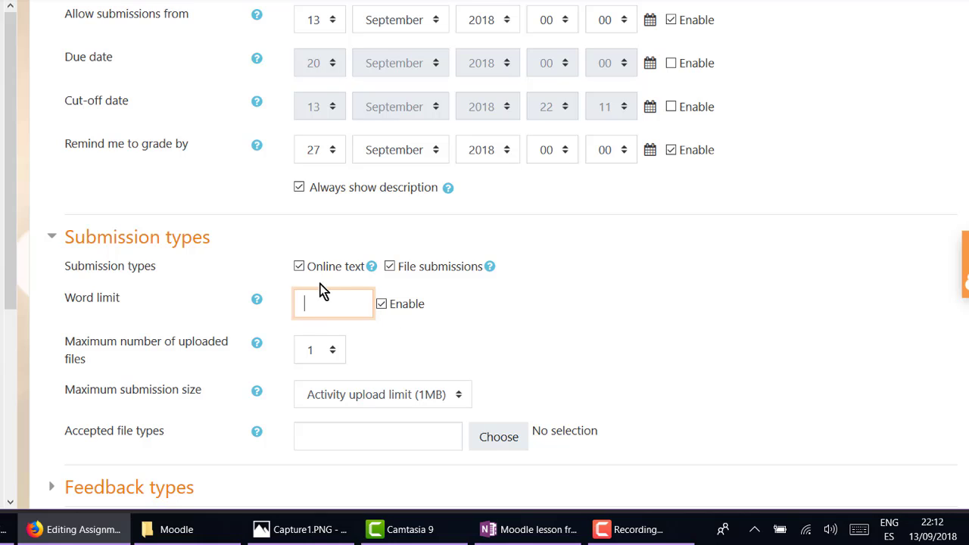
click(299, 267)
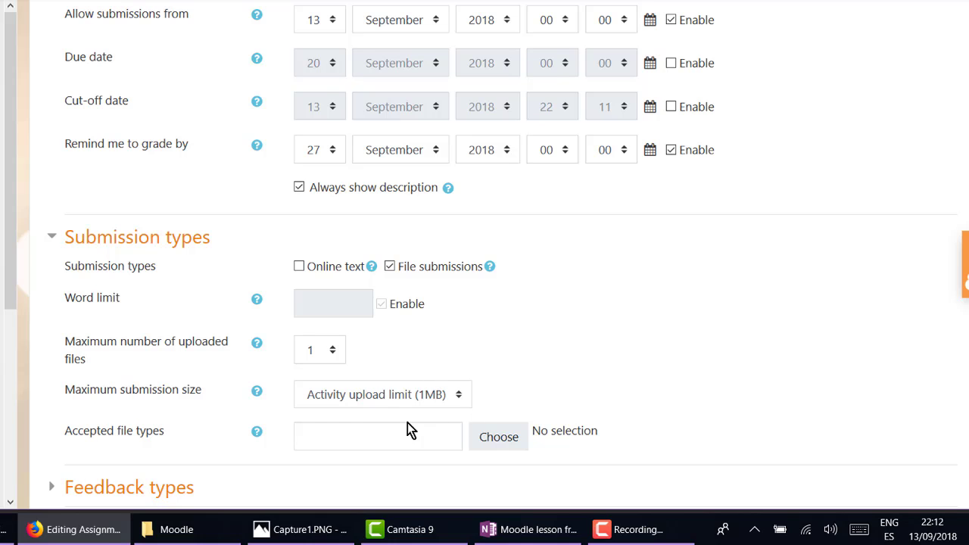
Set the accepted file types to all file types (*).
scroll(593, 348, down, 4)
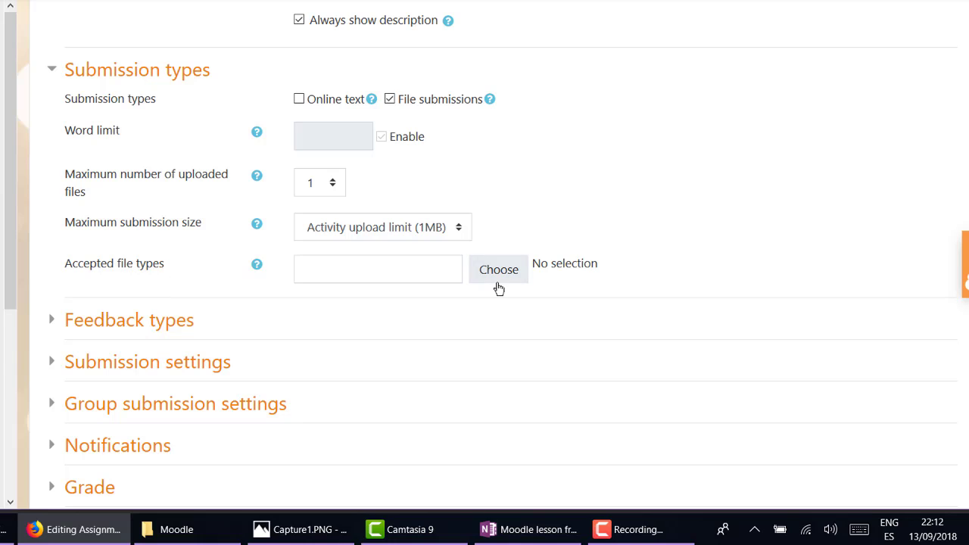
click(256, 266)
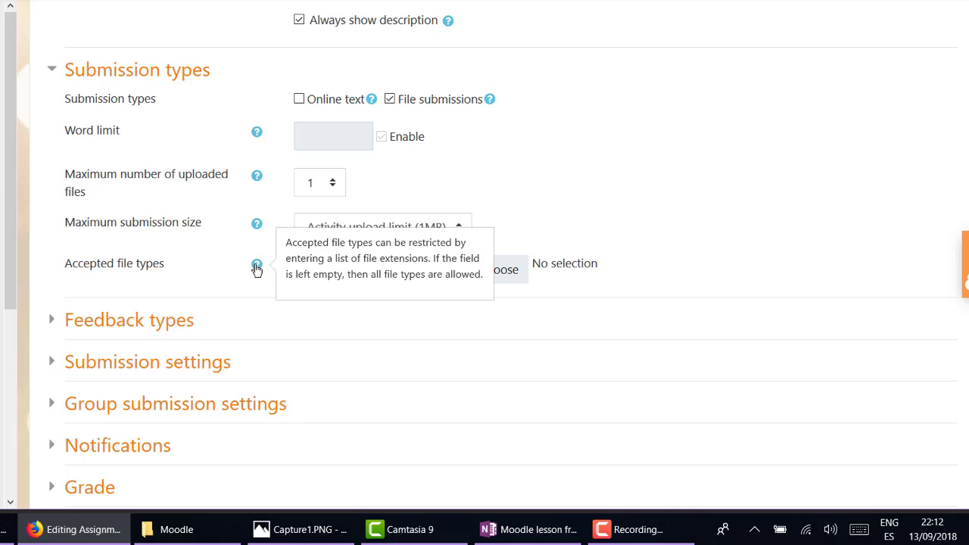
click(506, 270)
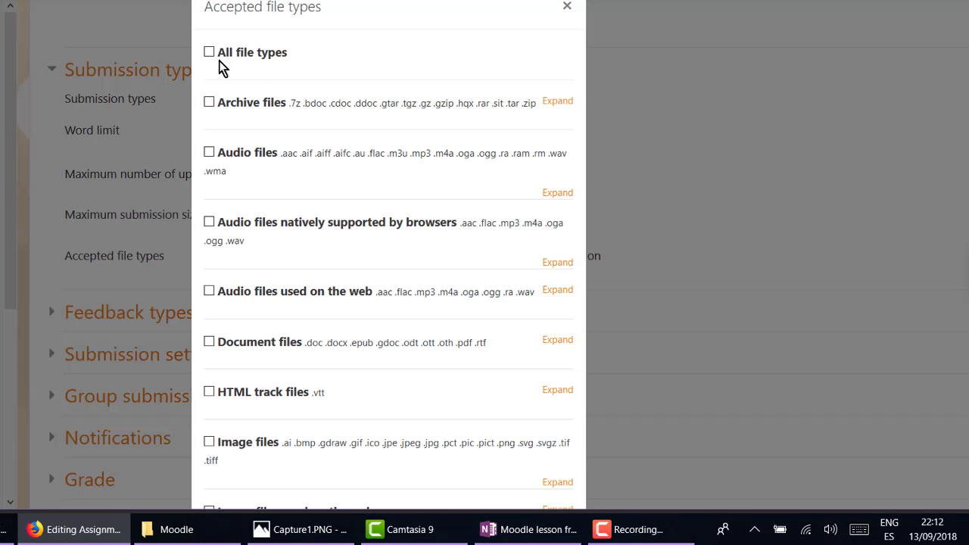
click(214, 53)
click(493, 136)
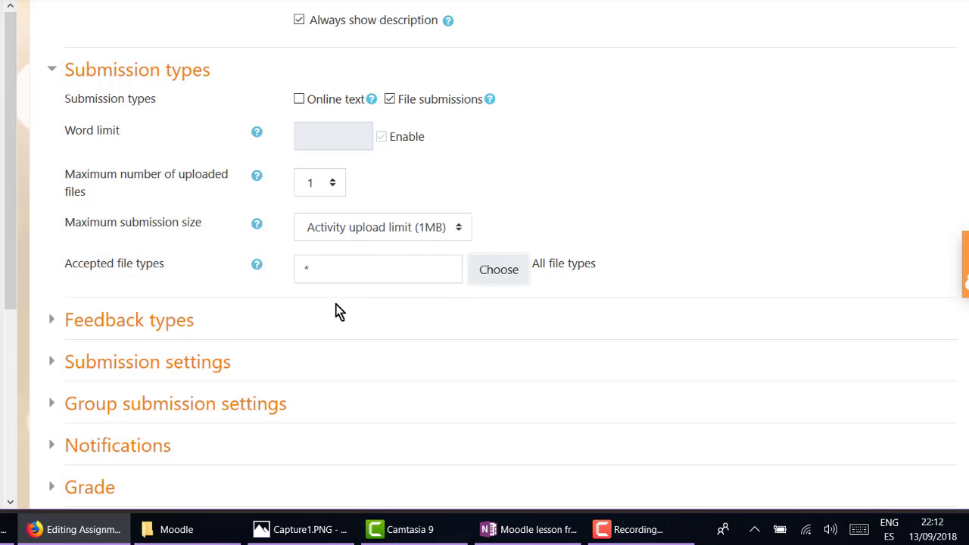
scroll(337, 311, down, 2)
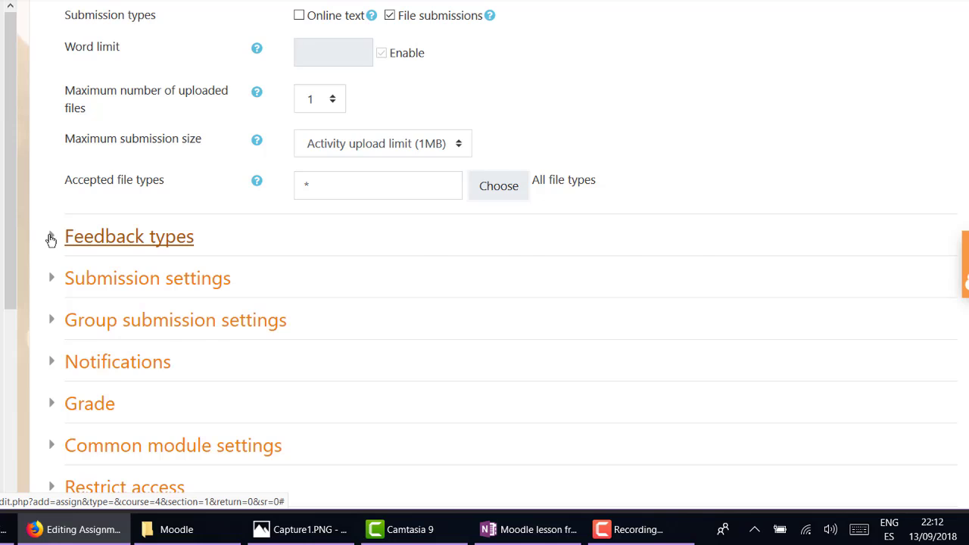
Save My Holiday with Feedback comments and Annotate PDF feedback enabled.
click(59, 238)
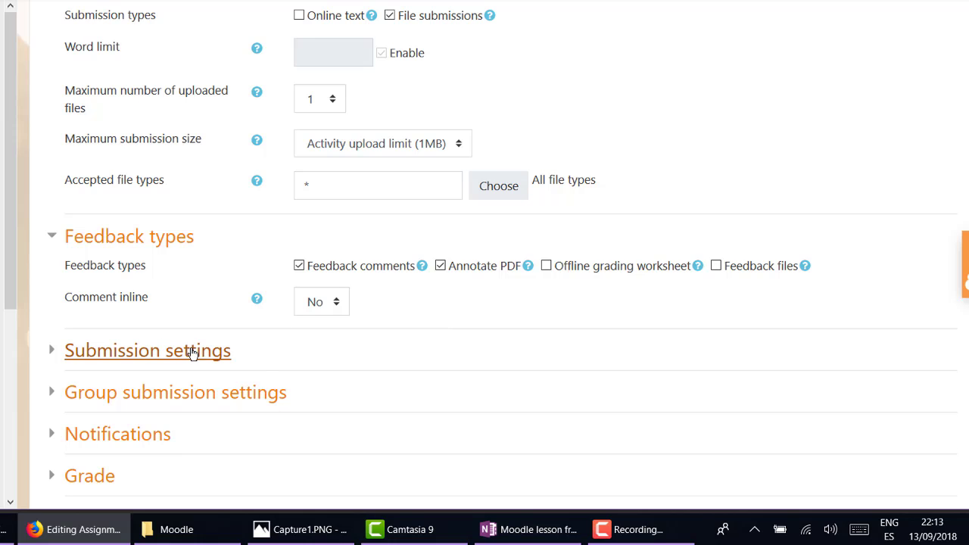
scroll(259, 347, down, 4)
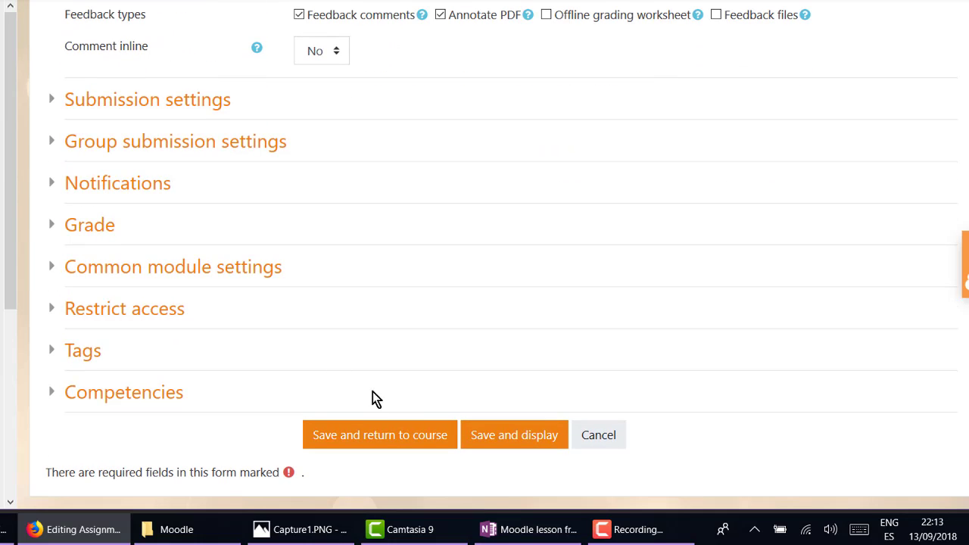
click(501, 437)
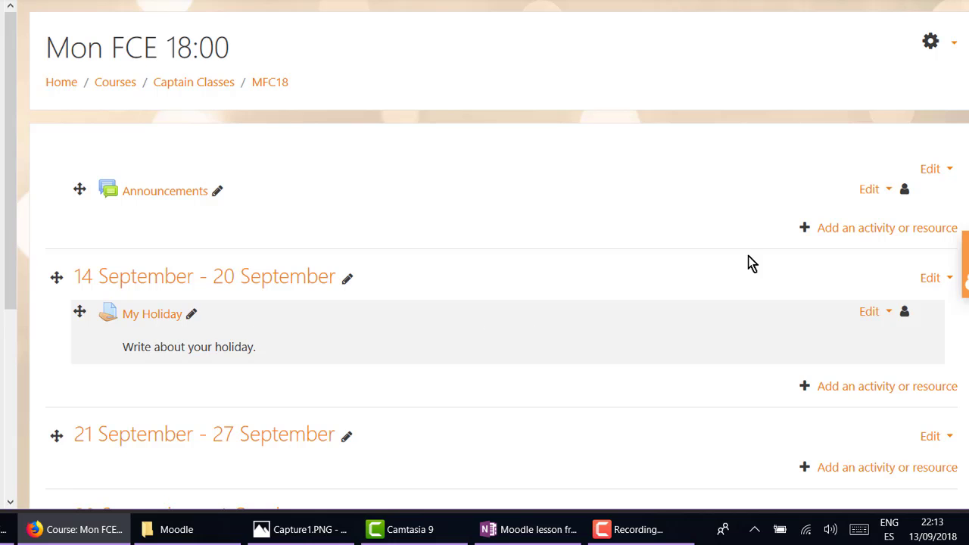
scroll(681, 189, down, 2)
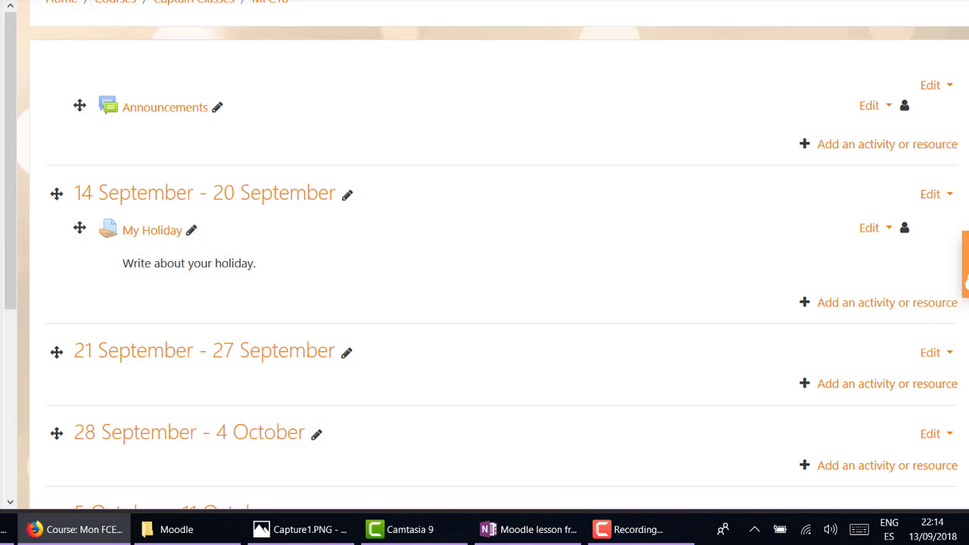
Put FCE Cert 2015.pdf on the desktop, view its contents, and close the viewer.
click(968, 533)
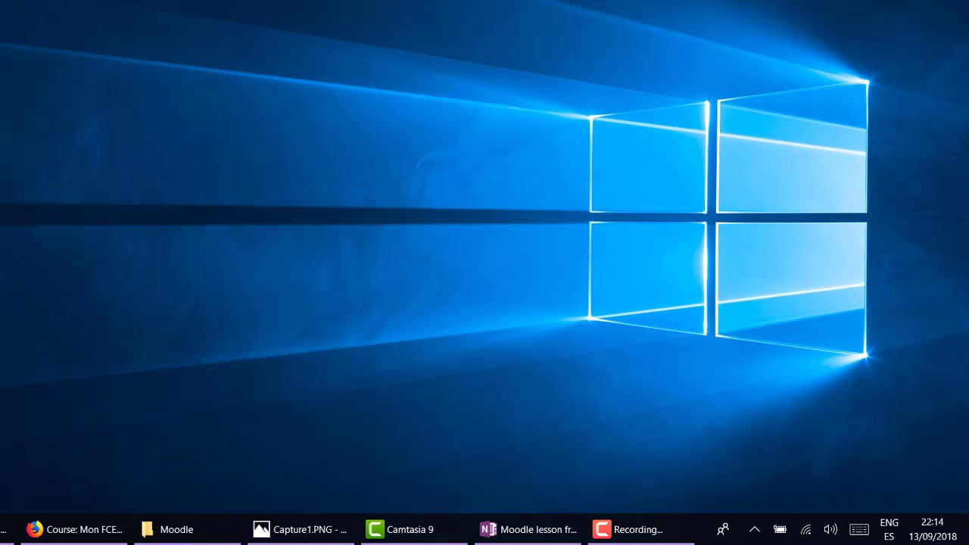
drag(0, 180, 39, 184)
double_click(48, 198)
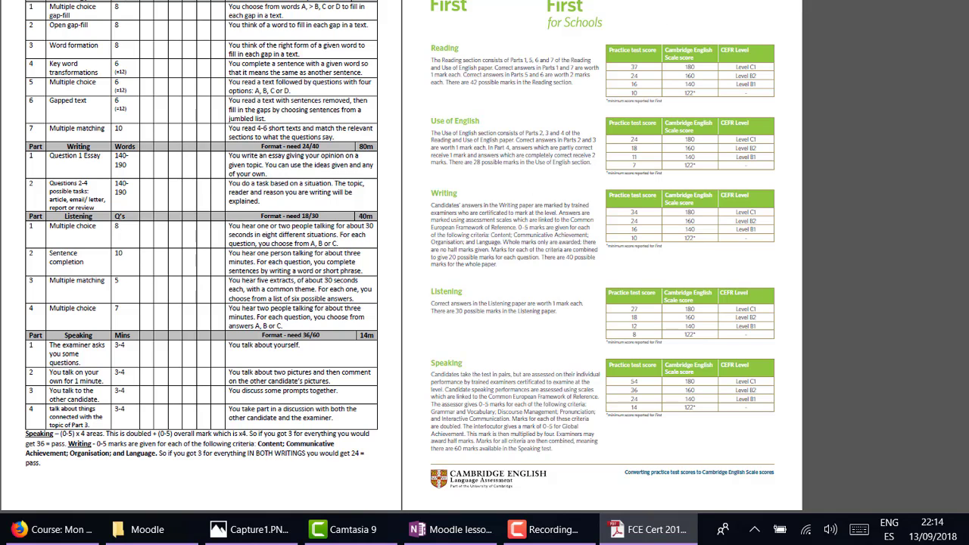
key(alt+F4)
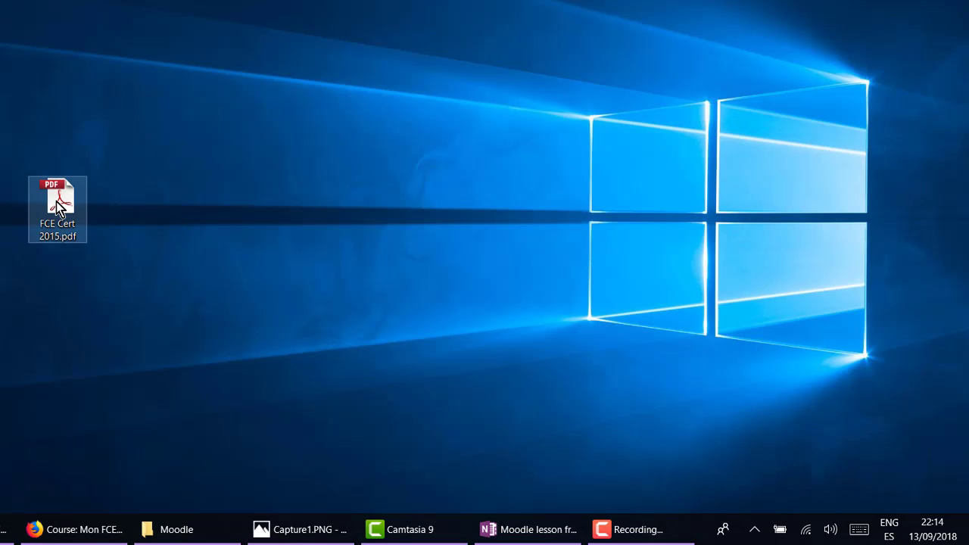
Place the PDF among the desktop icons and bring Firefox back.
drag(56, 201, 29, 356)
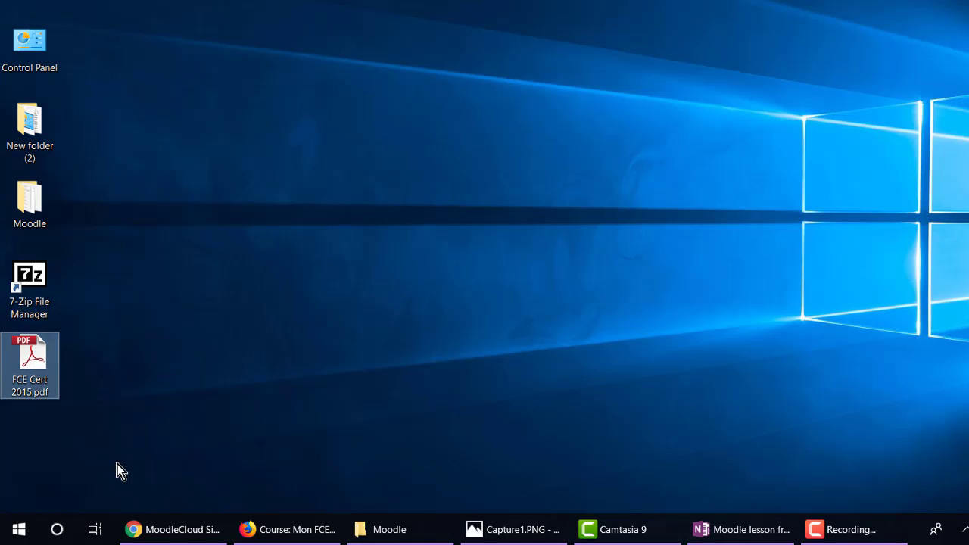
click(133, 291)
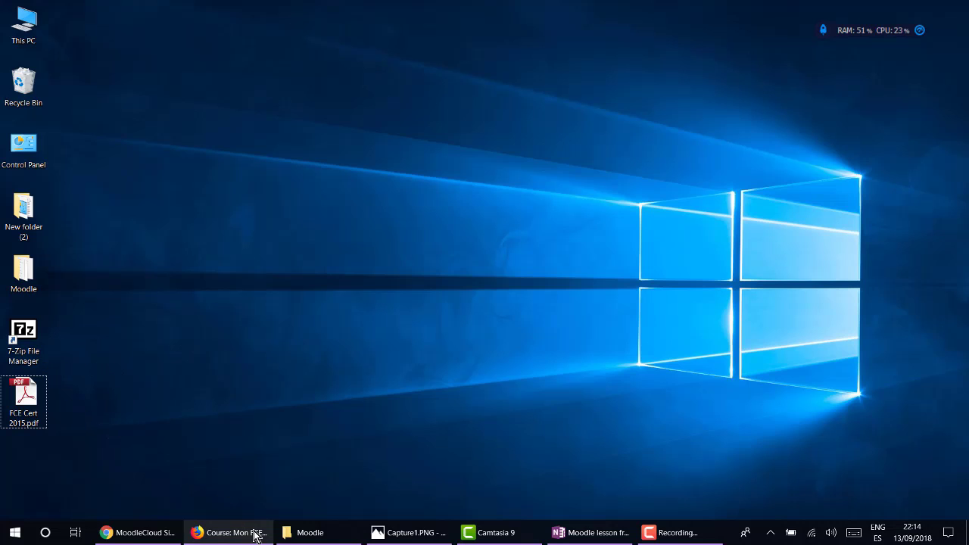
mouse_move(184, 537)
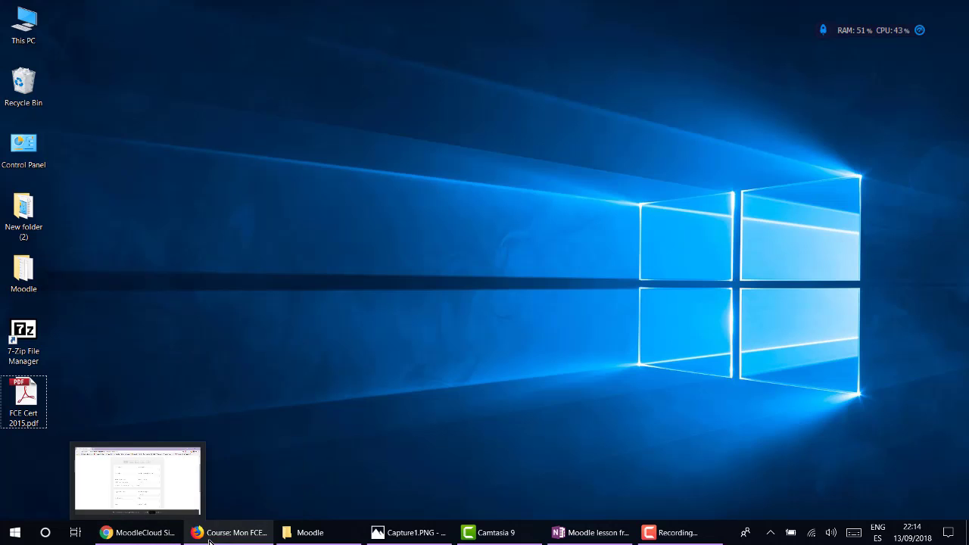
click(210, 533)
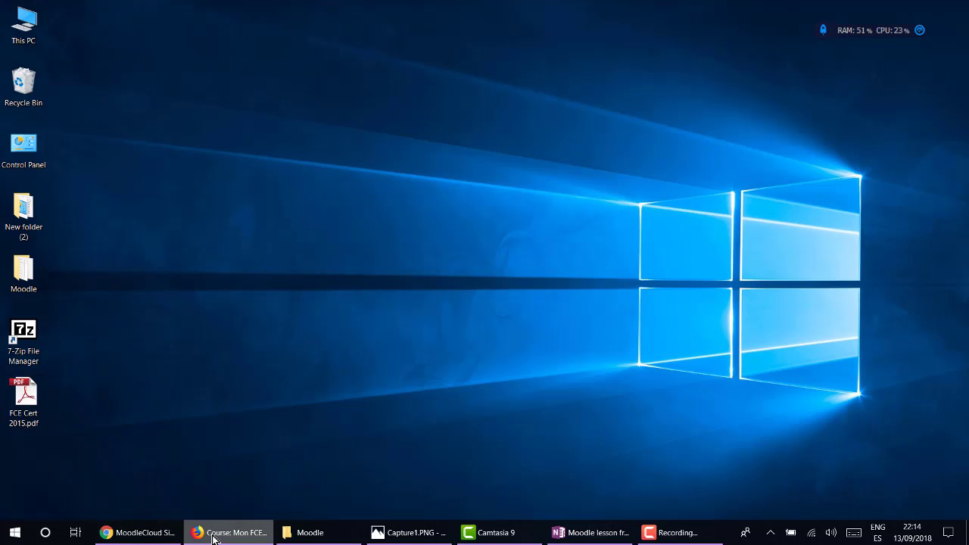
Show the 7-Zip 18.05 download page and its 7-zip.org address, then minimise Firefox.
click(336, 29)
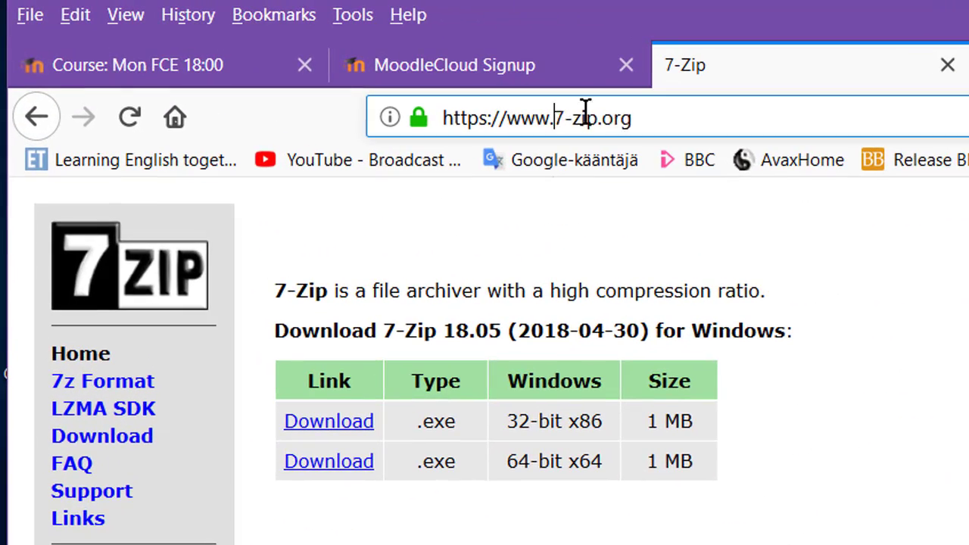
drag(255, 55, 299, 54)
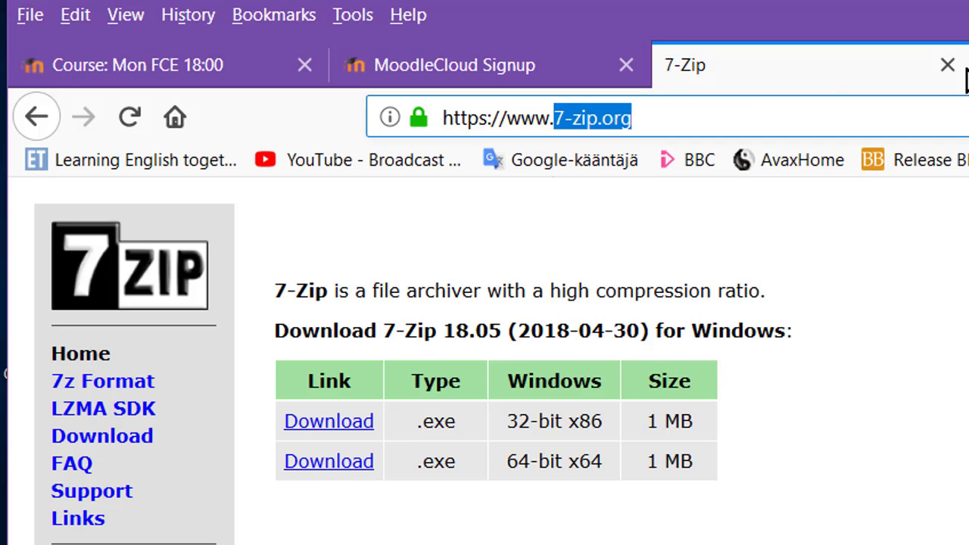
click(897, 7)
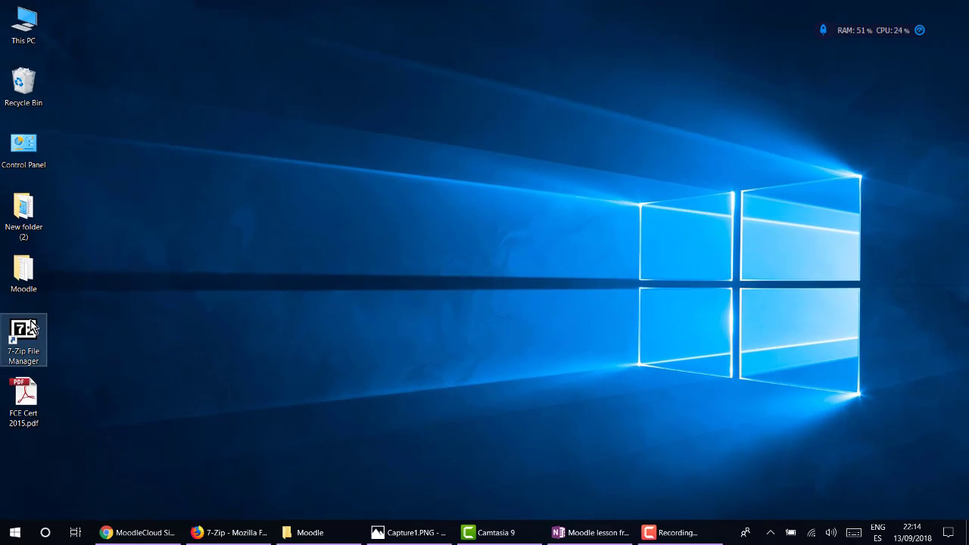
Open 7-Zip's Add to archive dialog for FCE Cert 2015.pdf.
click(32, 330)
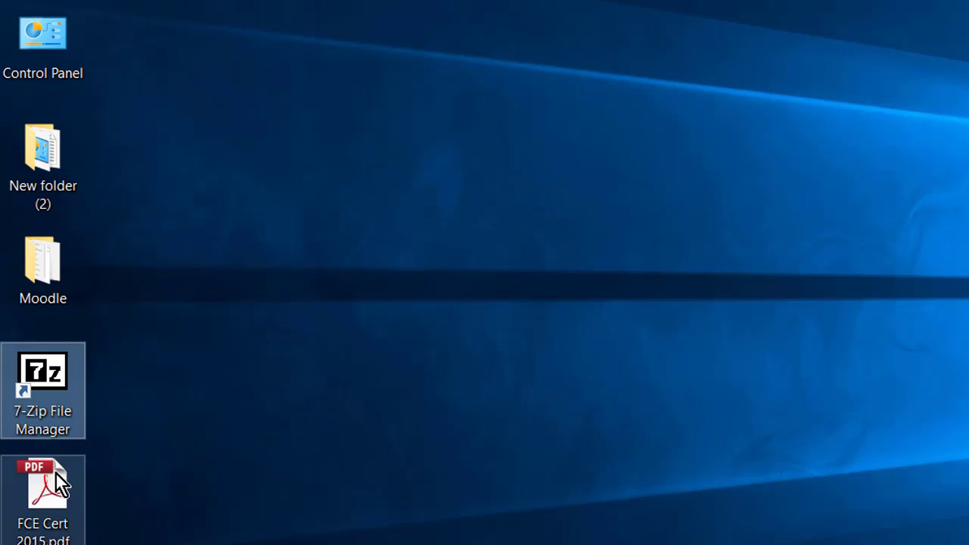
right_click(66, 488)
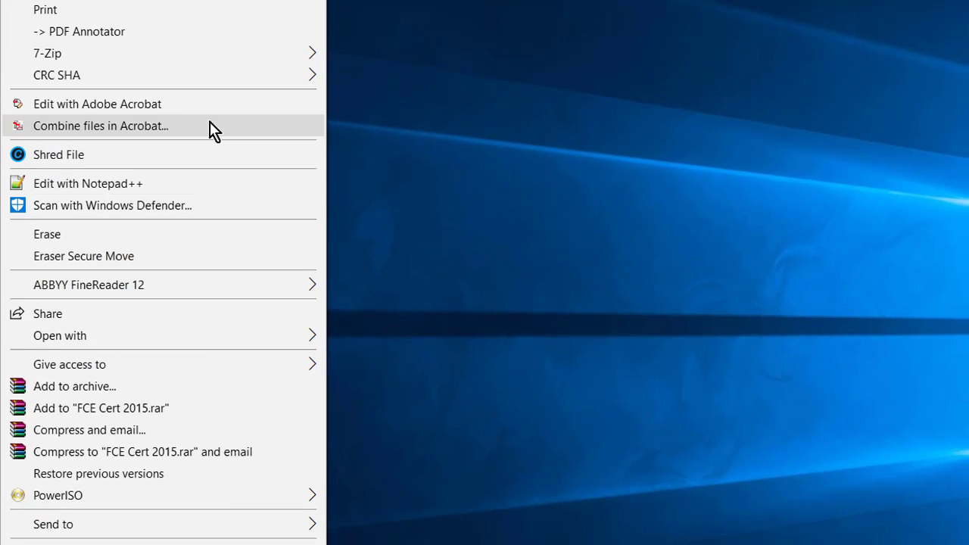
mouse_move(203, 1)
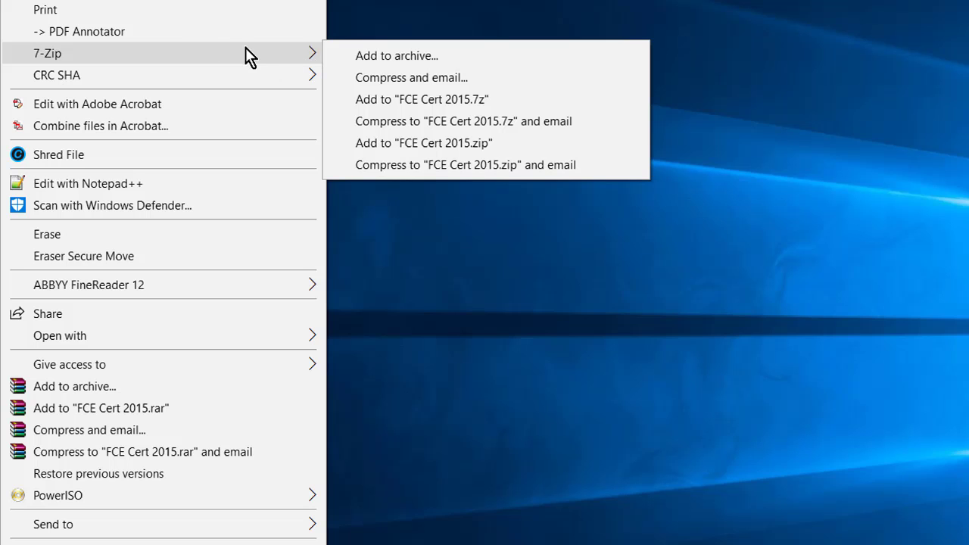
click(388, 56)
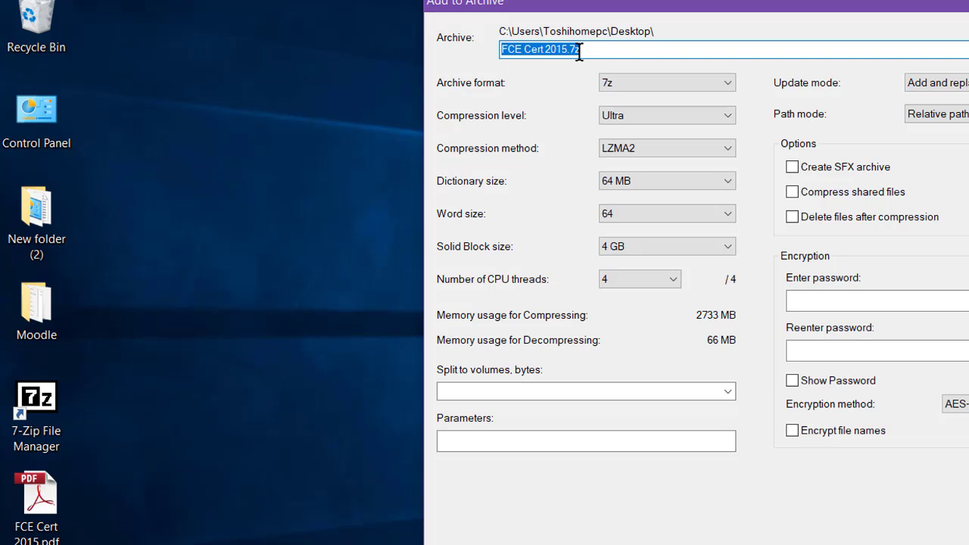
Enter and confirm an archive password, then create the AES-256 encrypted FCE Cert 2015.7z.
click(824, 296)
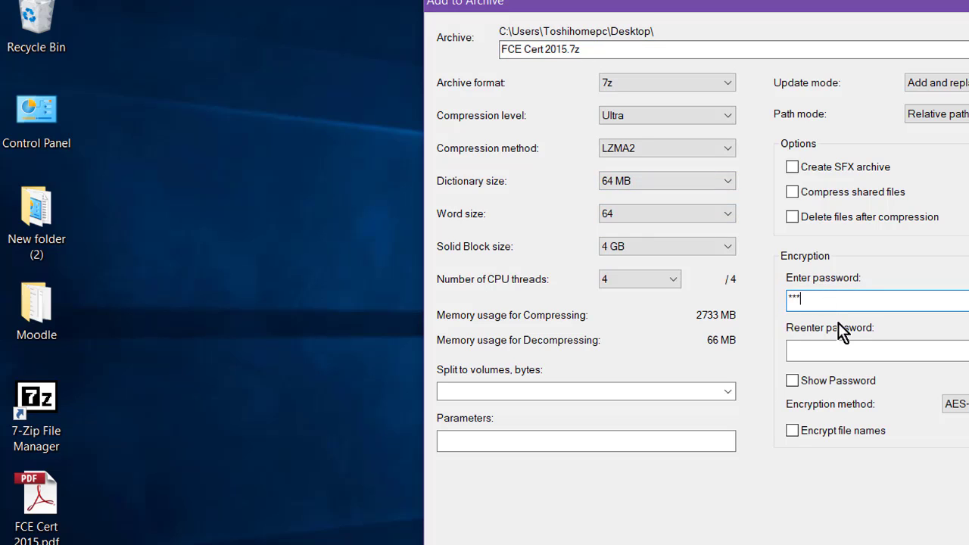
click(824, 348)
text(**)
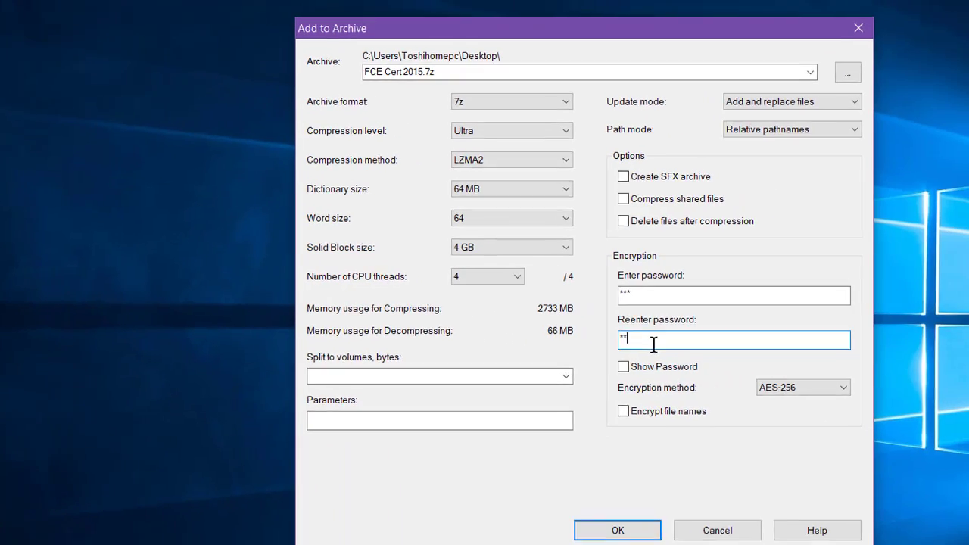
text(*)
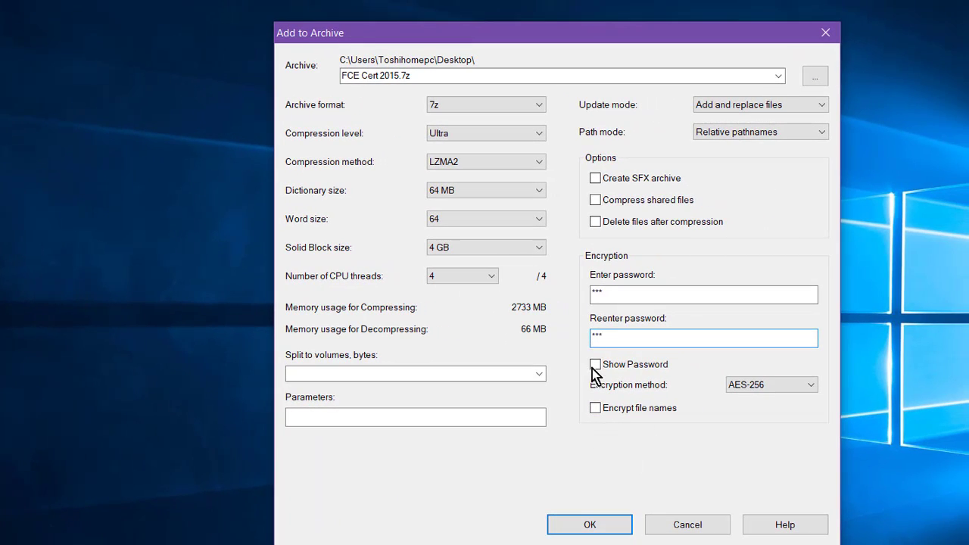
click(594, 366)
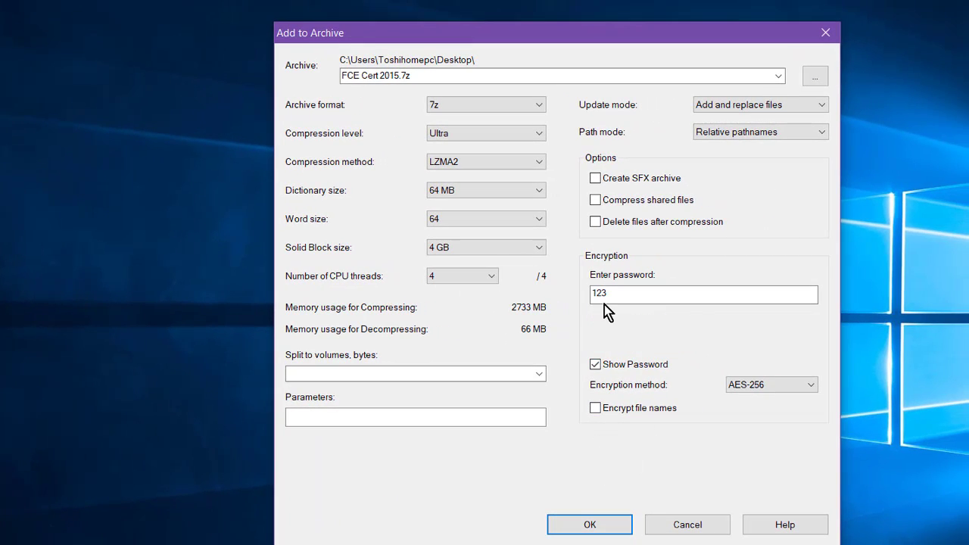
click(596, 366)
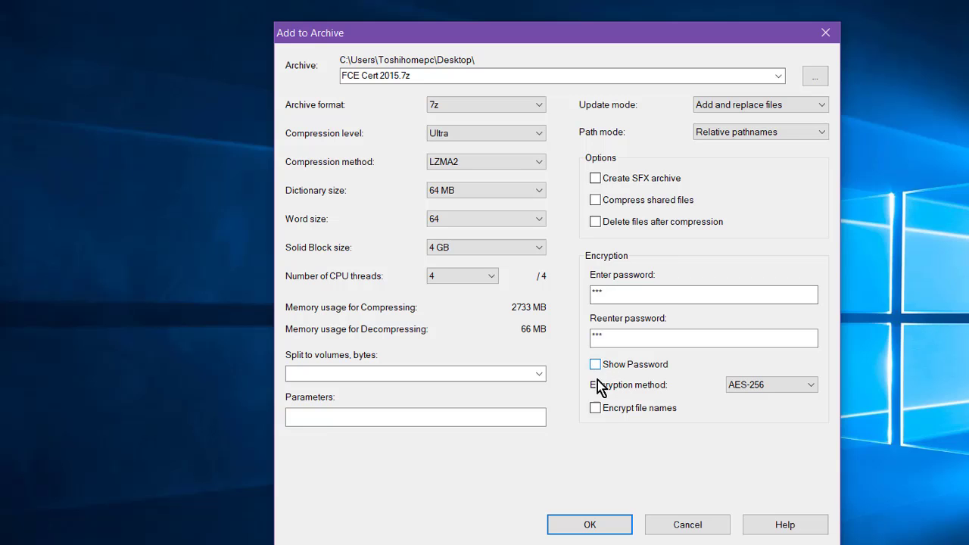
click(588, 524)
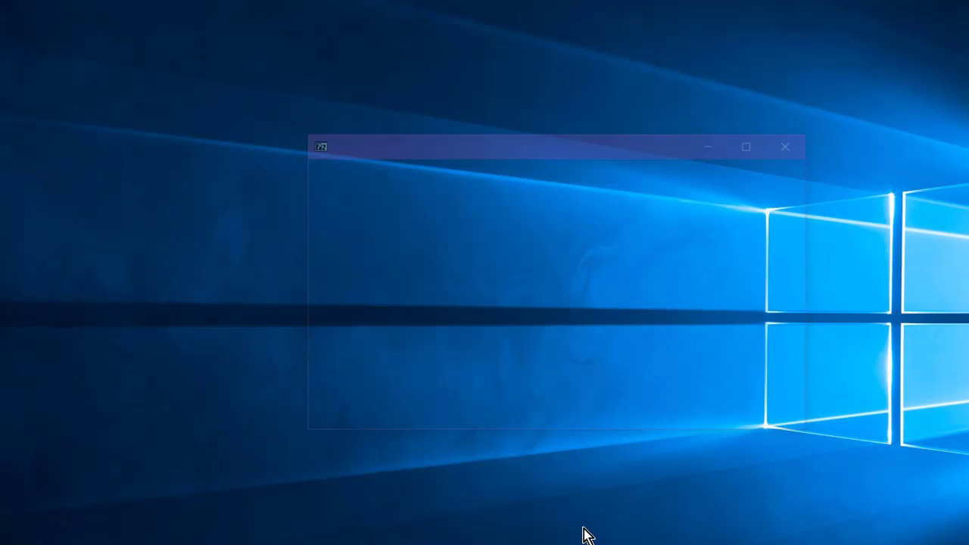
Check the encrypted FCE Cert 2015.7z in WinRAR, close it, and place it in the desktop icon column.
drag(2, 190, 138, 191)
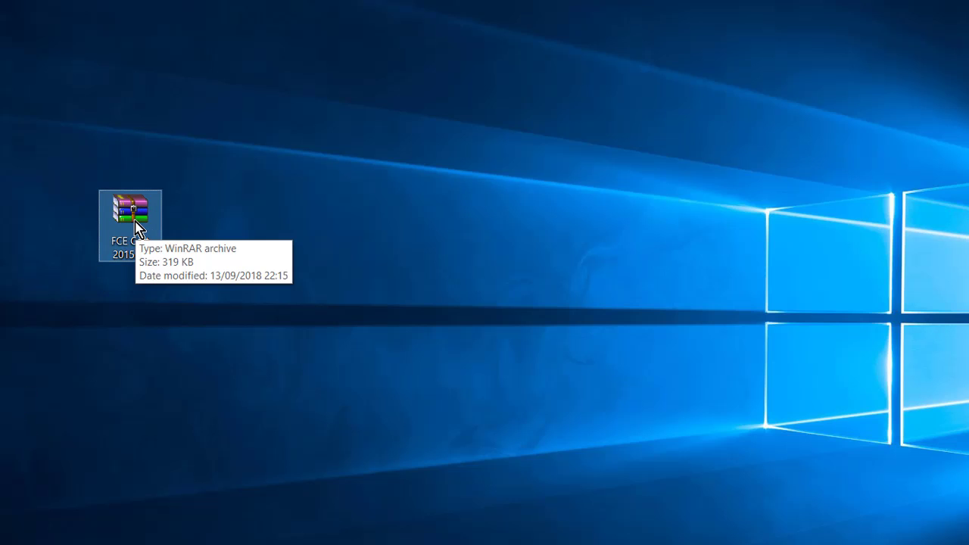
double_click(134, 216)
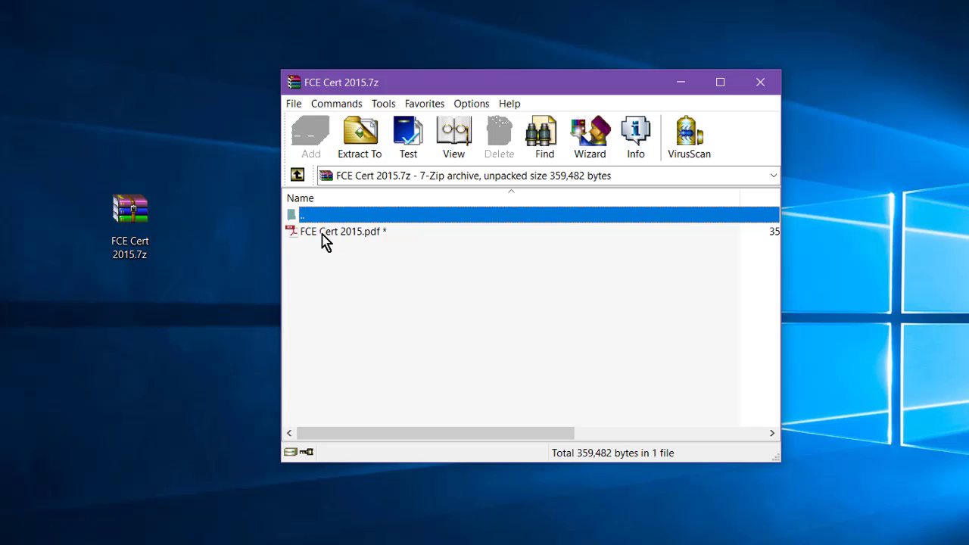
double_click(321, 234)
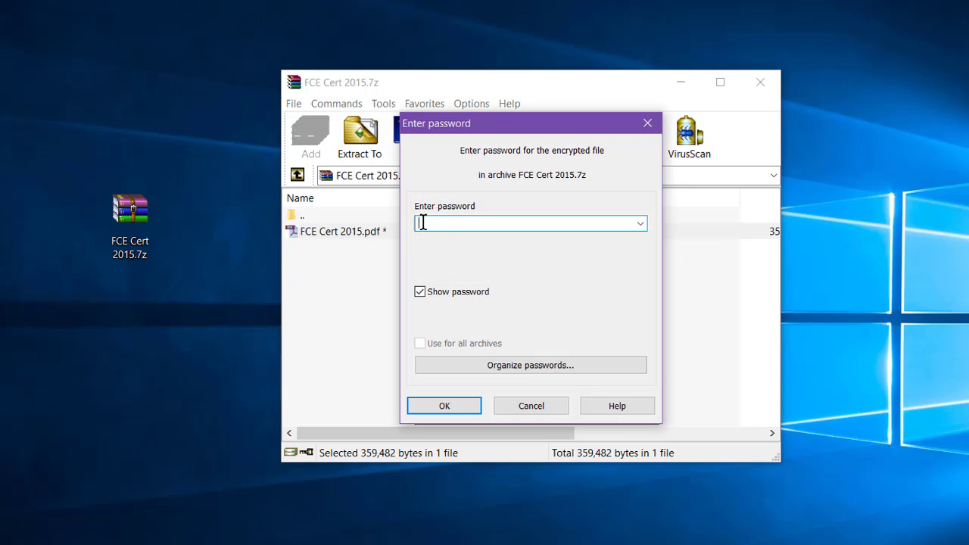
click(765, 82)
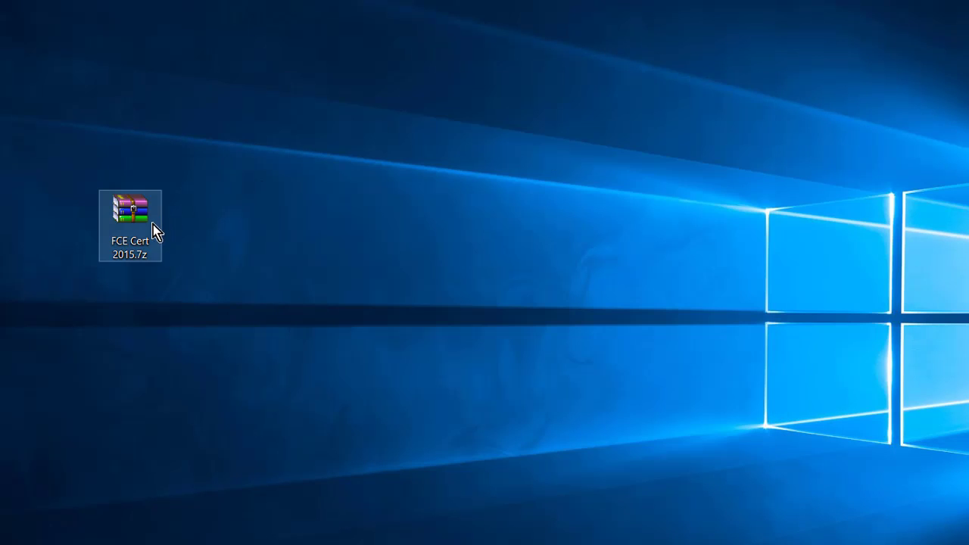
drag(132, 208, 0, 544)
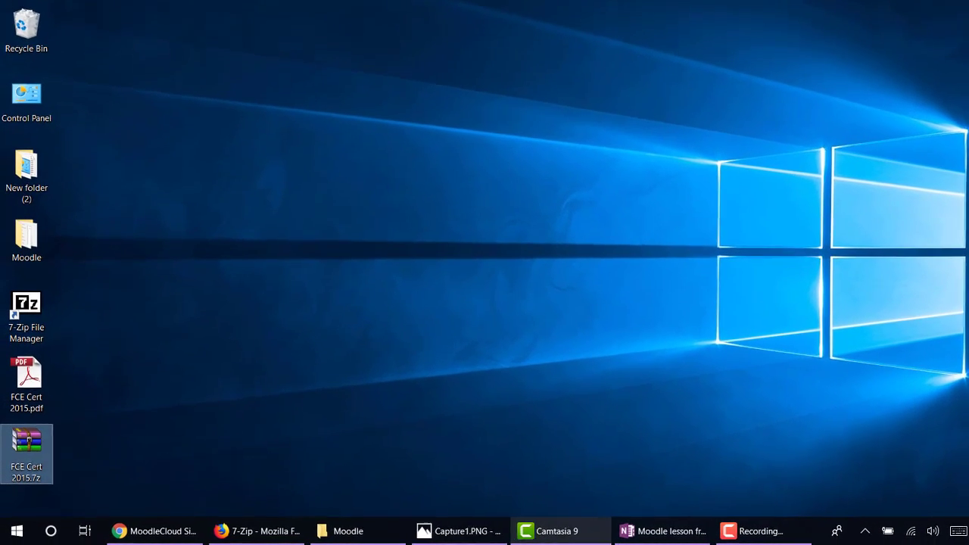
Back on the Moodle course tab, choose File from week one's activity chooser and add it.
click(266, 531)
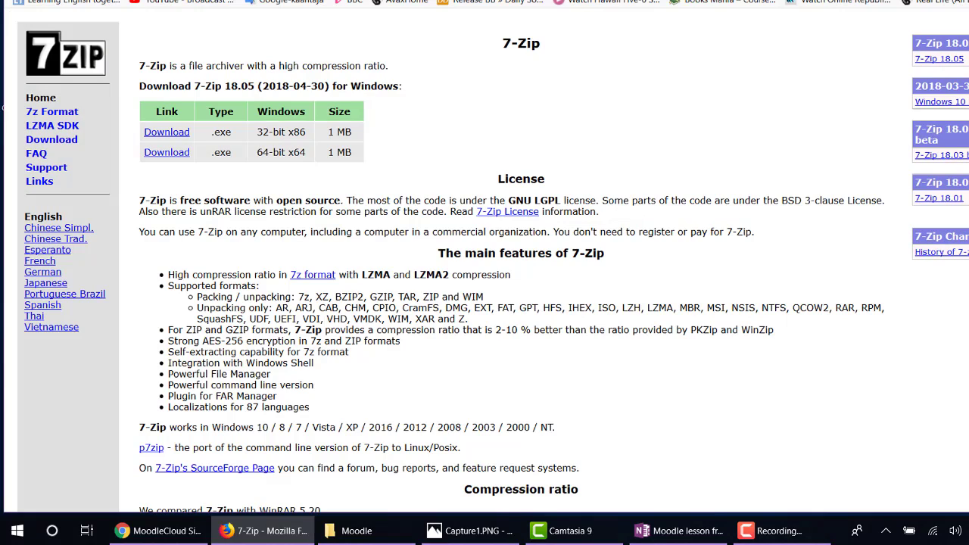
click(342, 1)
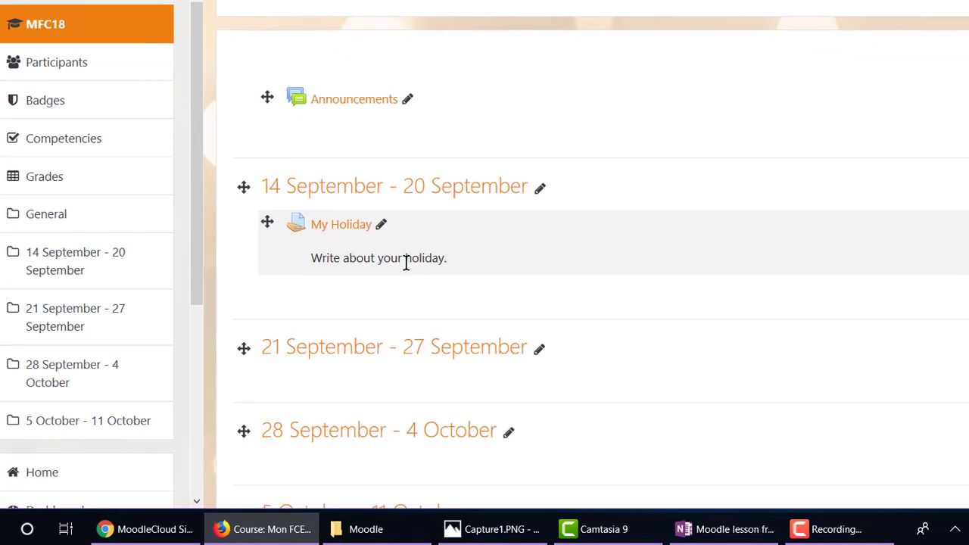
scroll(406, 262, down, 2)
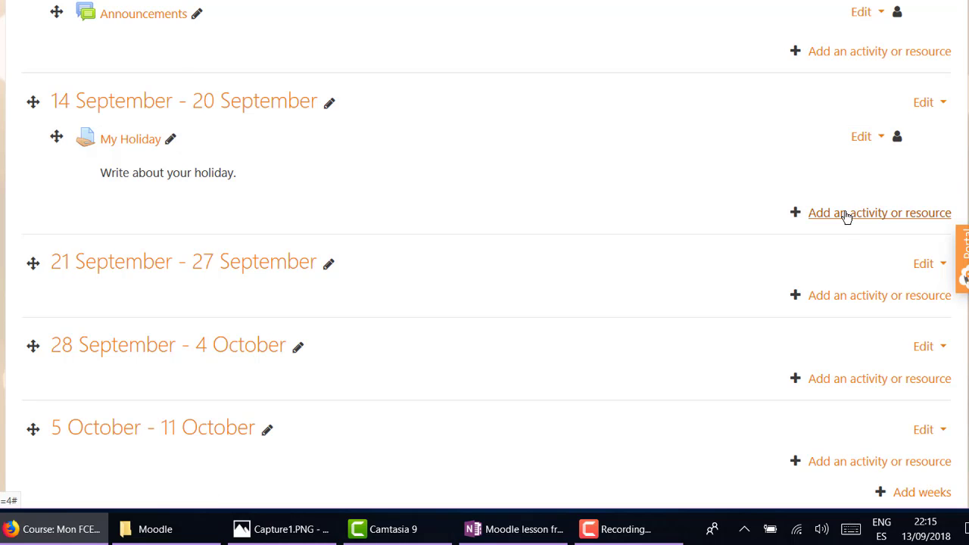
click(846, 215)
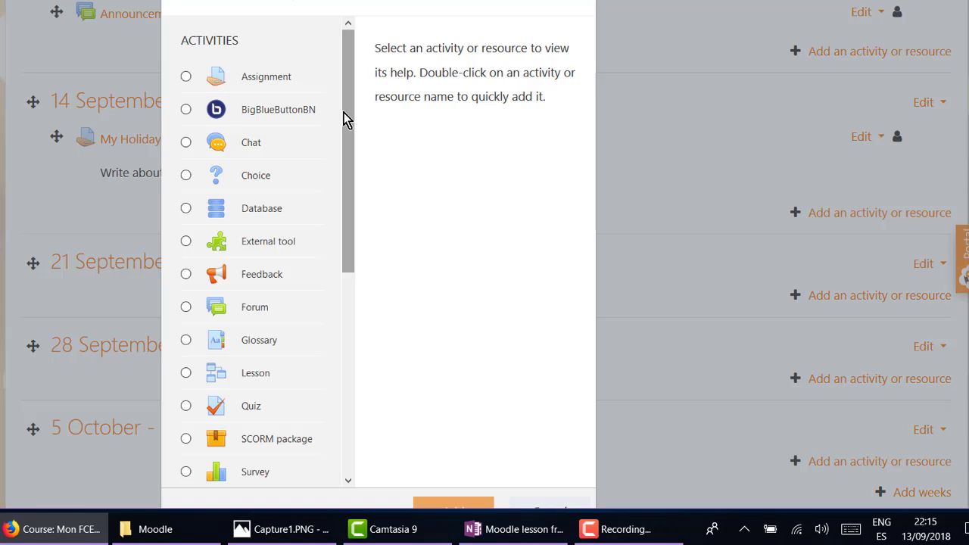
drag(346, 119, 355, 326)
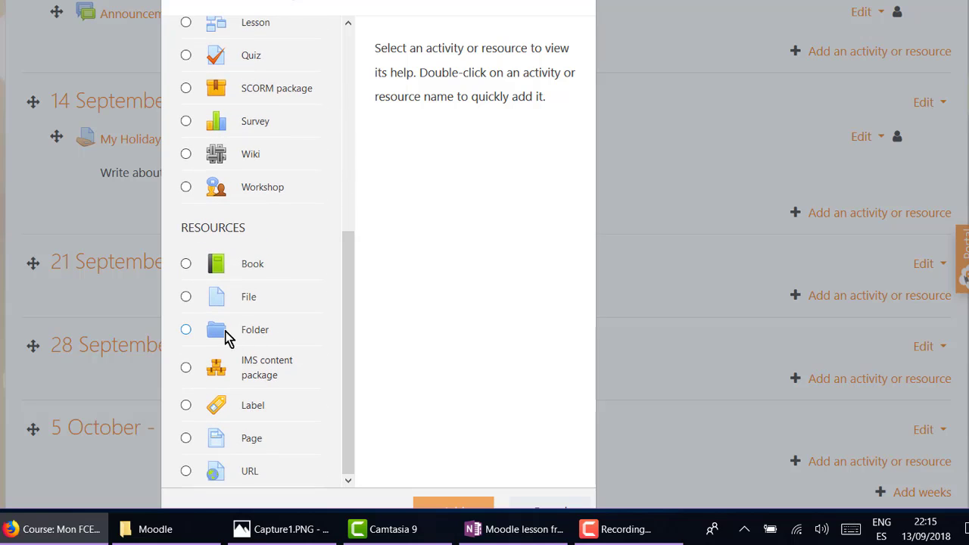
click(185, 297)
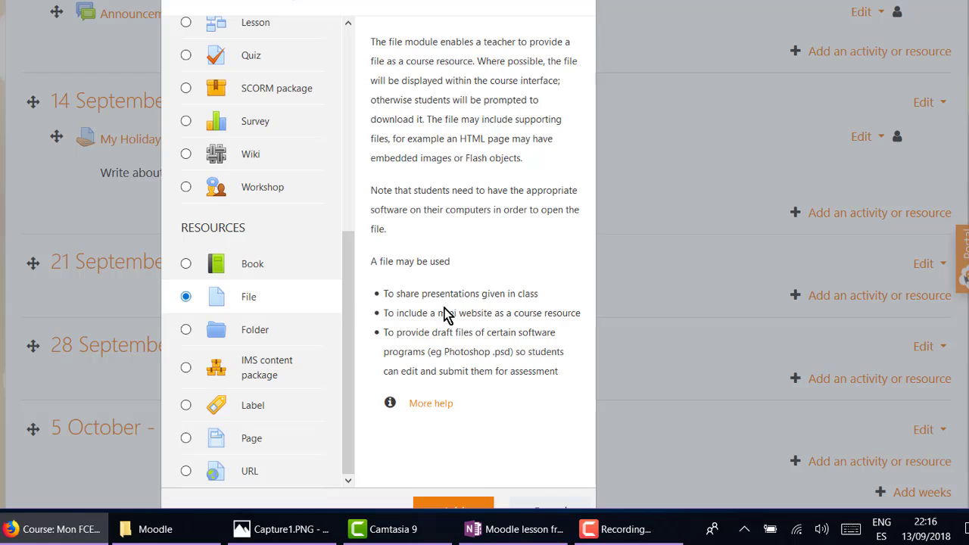
click(453, 503)
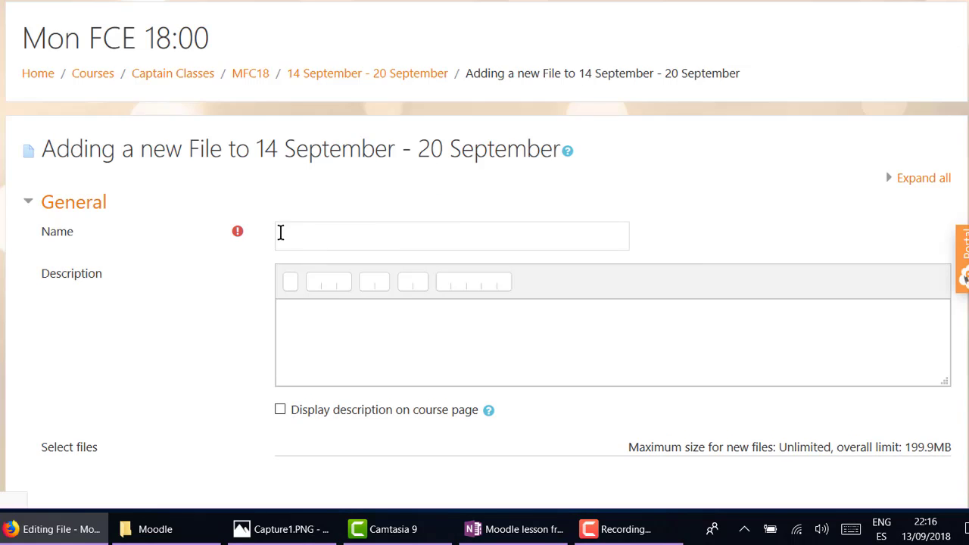
Name the resource 'info' with displayed description 'fc info', and upload FCE Cert 2015.pdf.
click(316, 231)
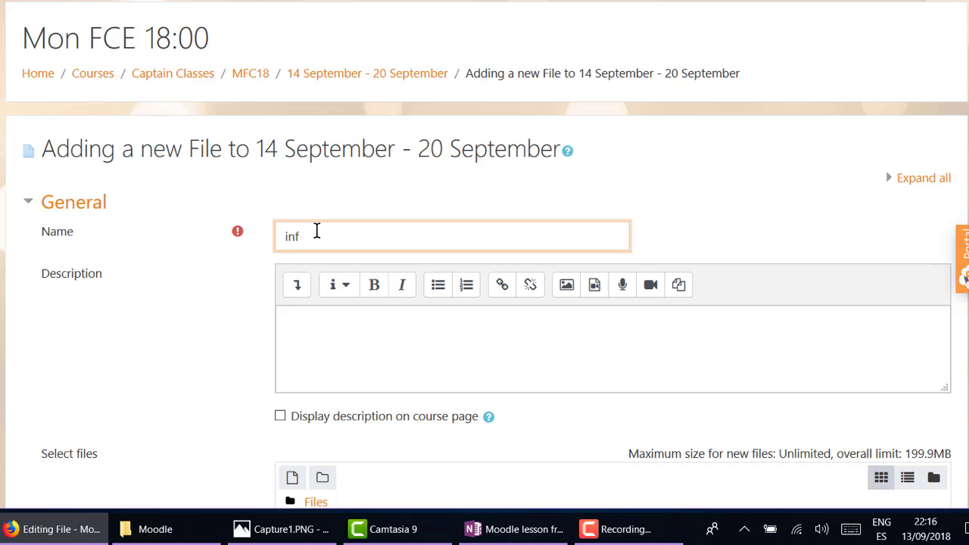
click(322, 329)
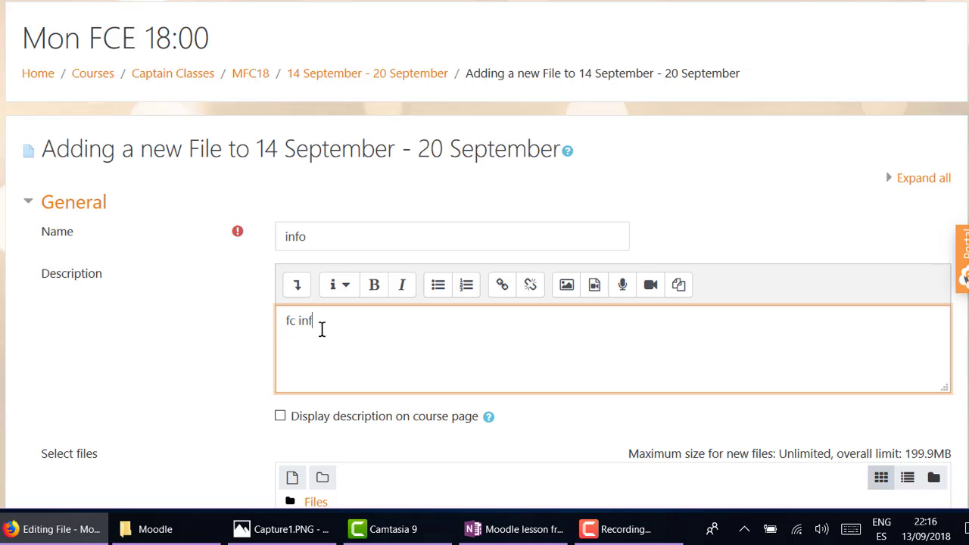
click(280, 415)
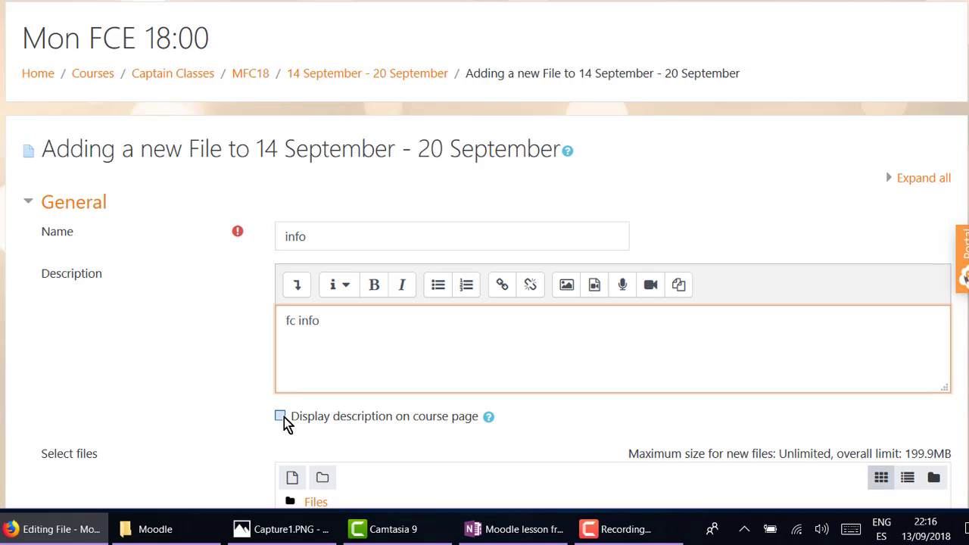
scroll(390, 321, down, 2)
scroll(392, 310, down, 1)
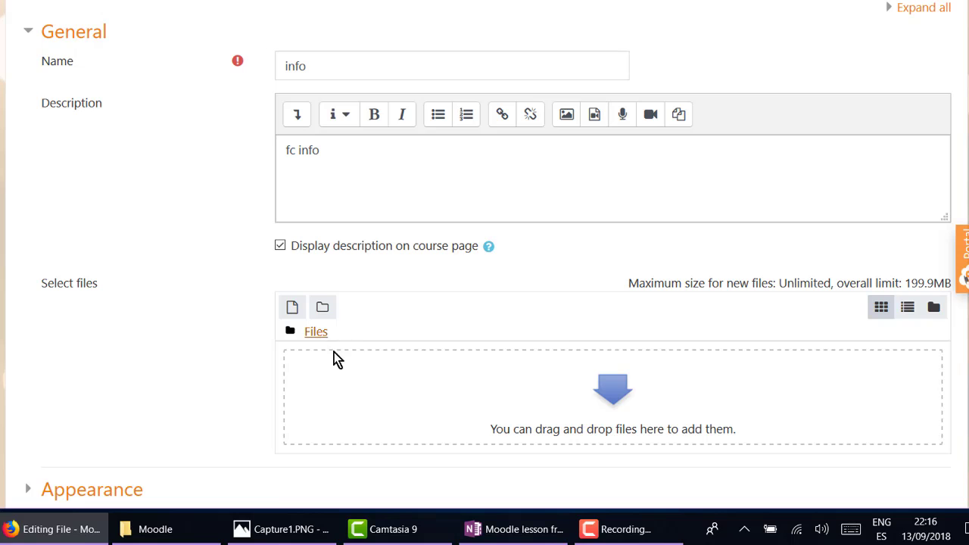
scroll(370, 340, down, 2)
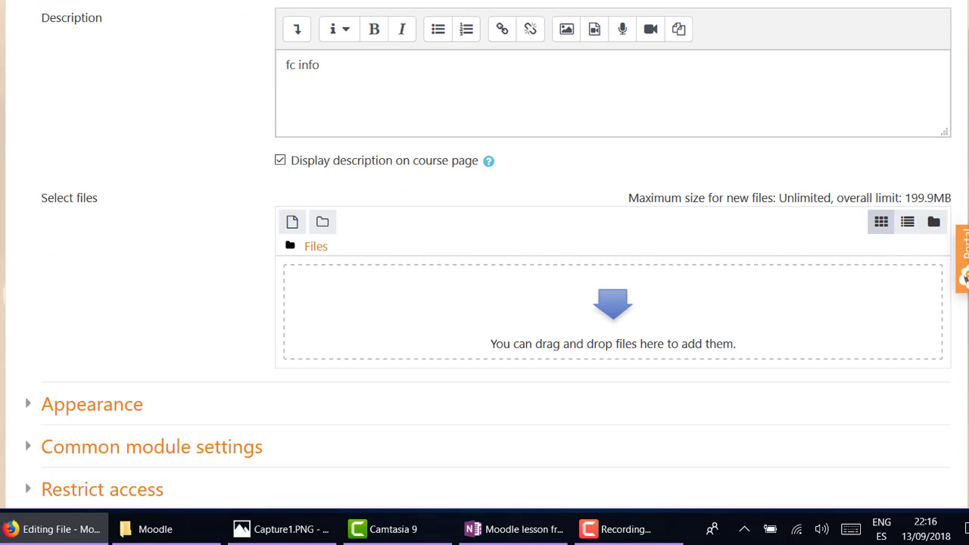
drag(363, 0, 459, 0)
drag(447, 313, 595, 321)
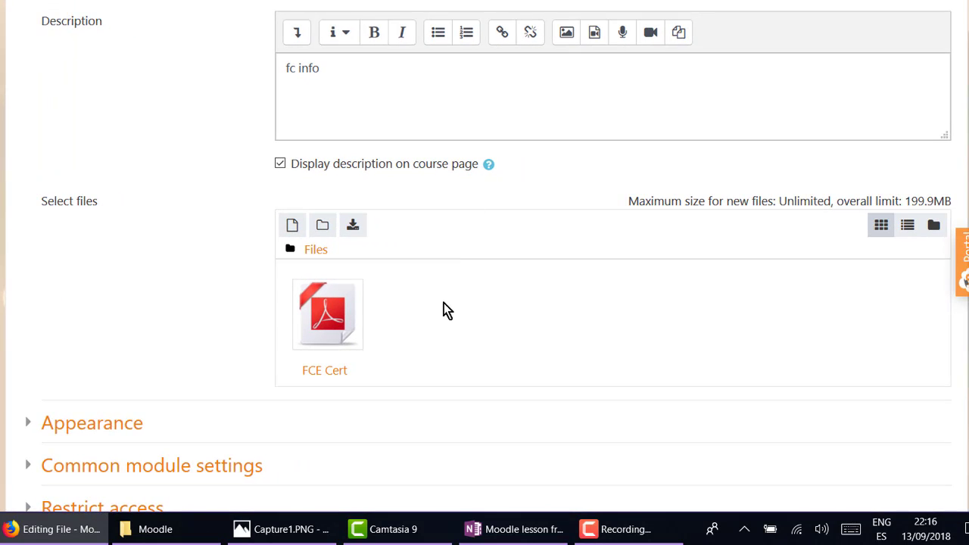
Keep Automatic display, show the file size and type, then save and return to the course.
scroll(281, 287, down, 3)
click(38, 255)
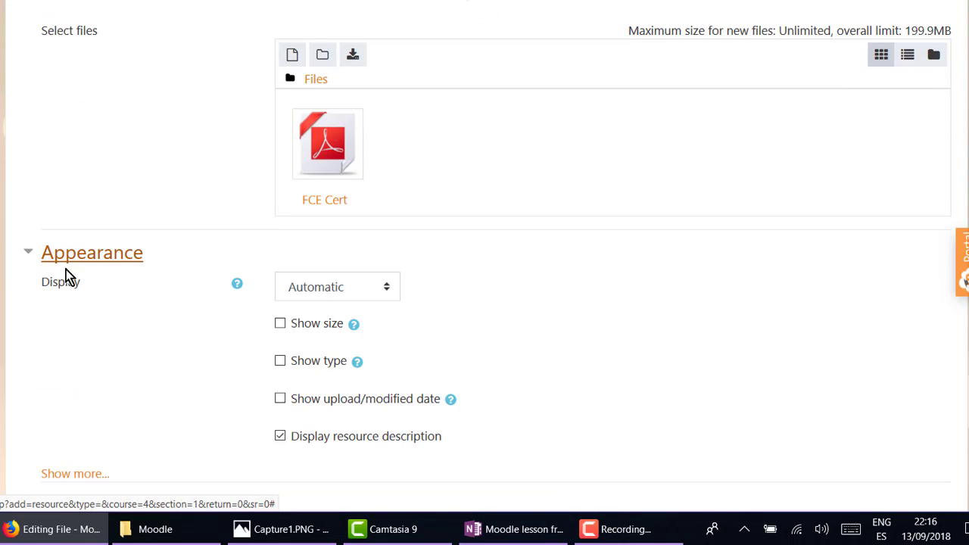
click(379, 292)
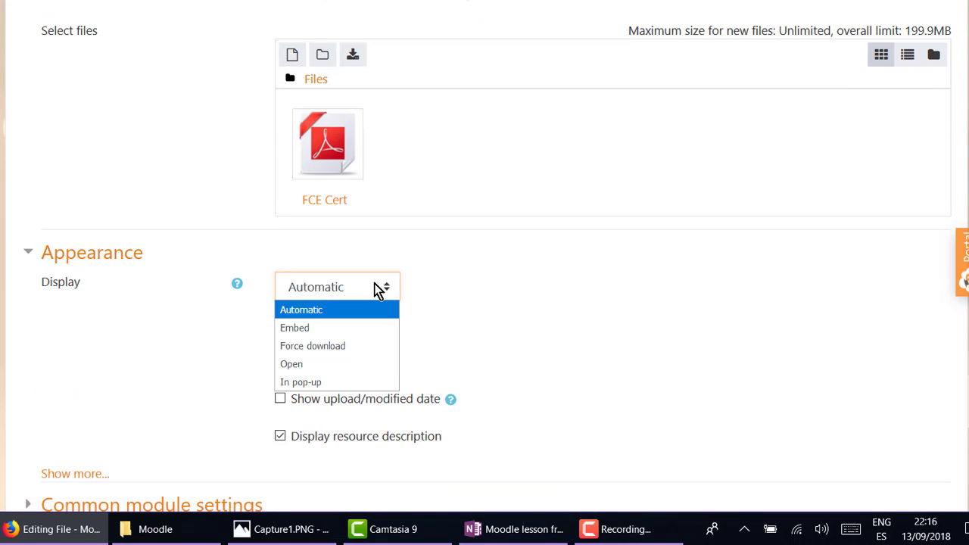
click(375, 285)
click(280, 325)
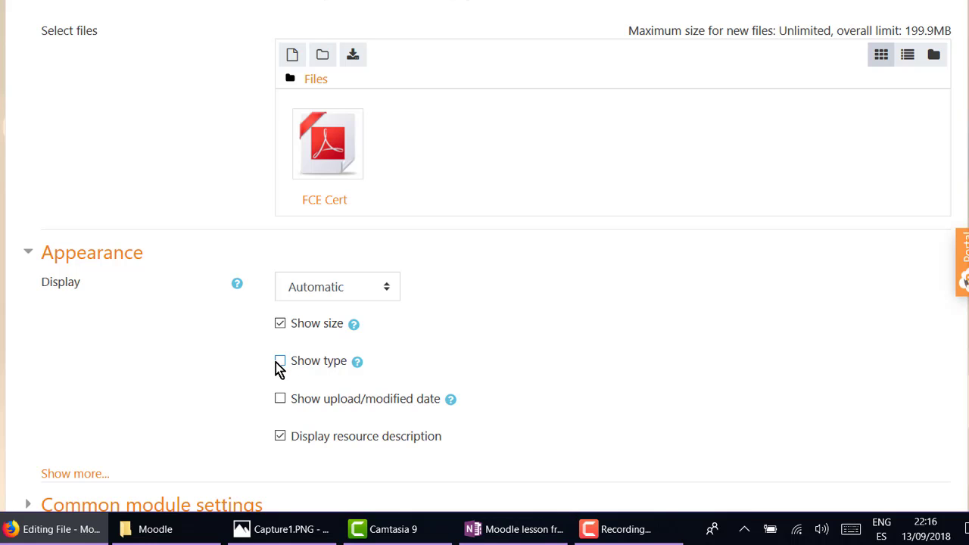
click(280, 363)
scroll(548, 412, down, 3)
scroll(553, 405, down, 2)
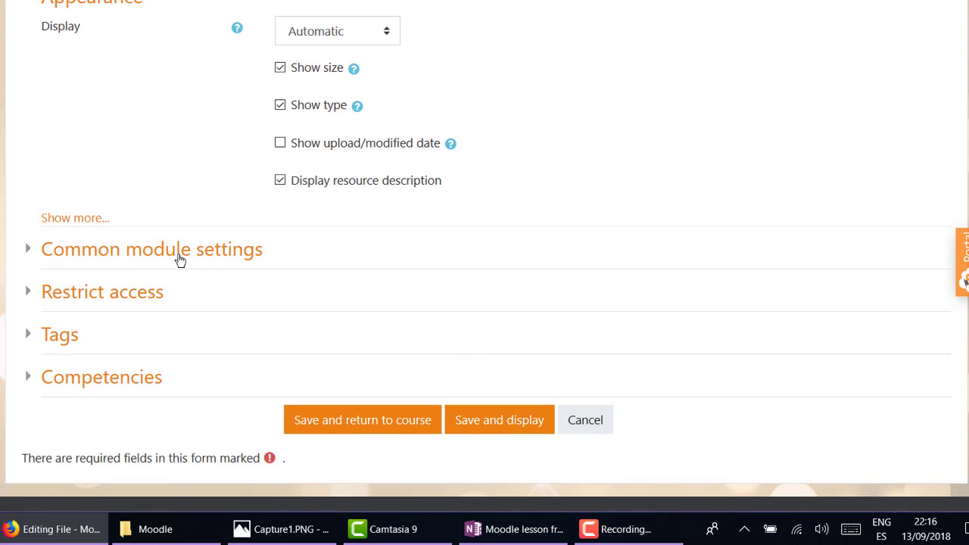
scroll(303, 351, down, 2)
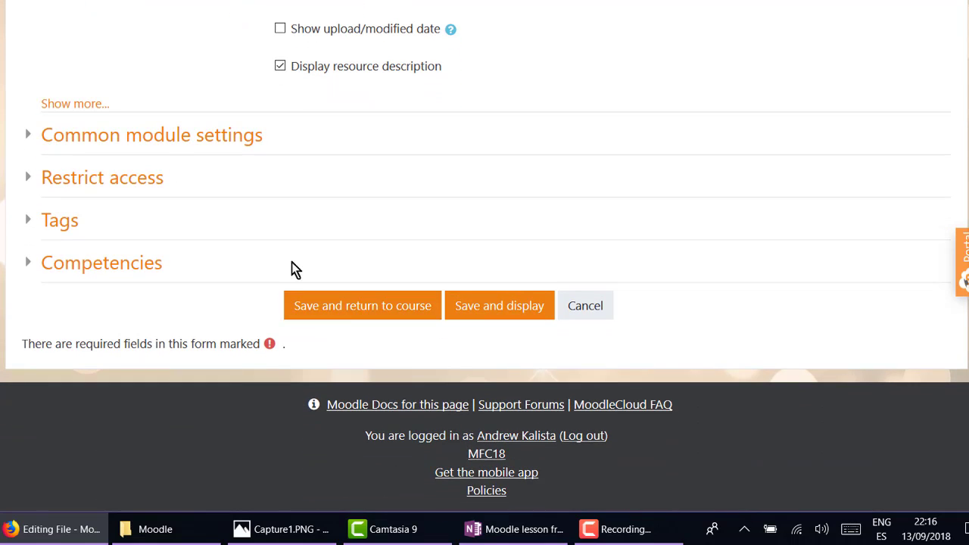
click(386, 310)
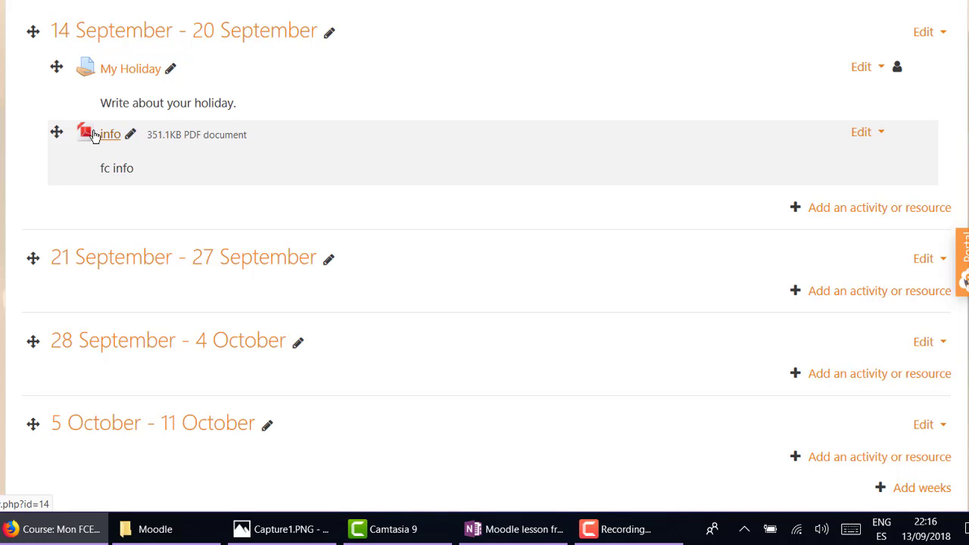
Choose File again from week one's activity chooser to open a second File resource form.
click(851, 208)
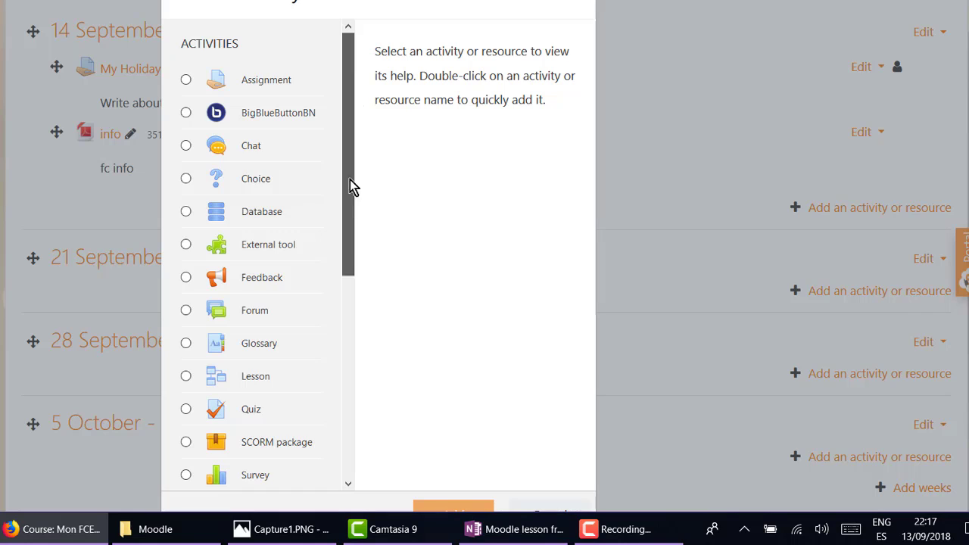
drag(350, 180, 354, 381)
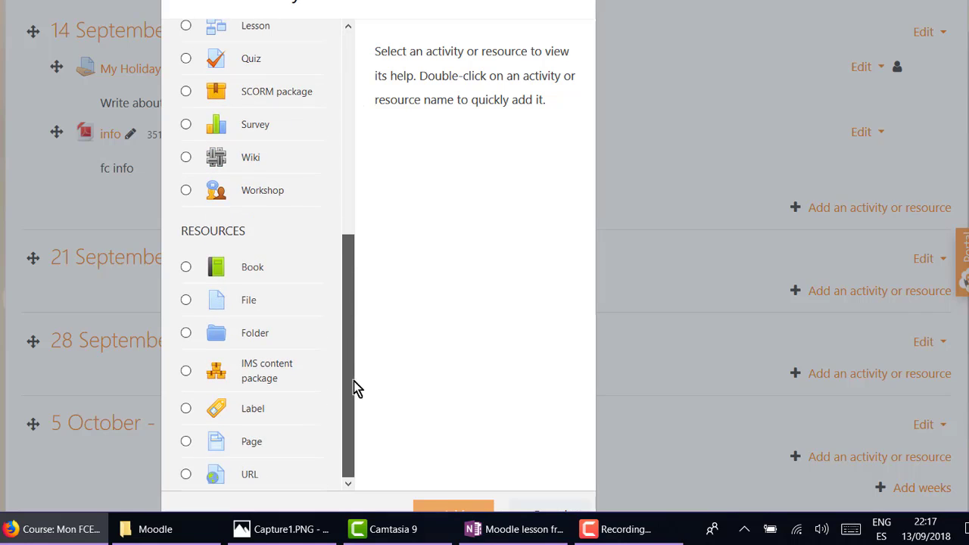
click(186, 301)
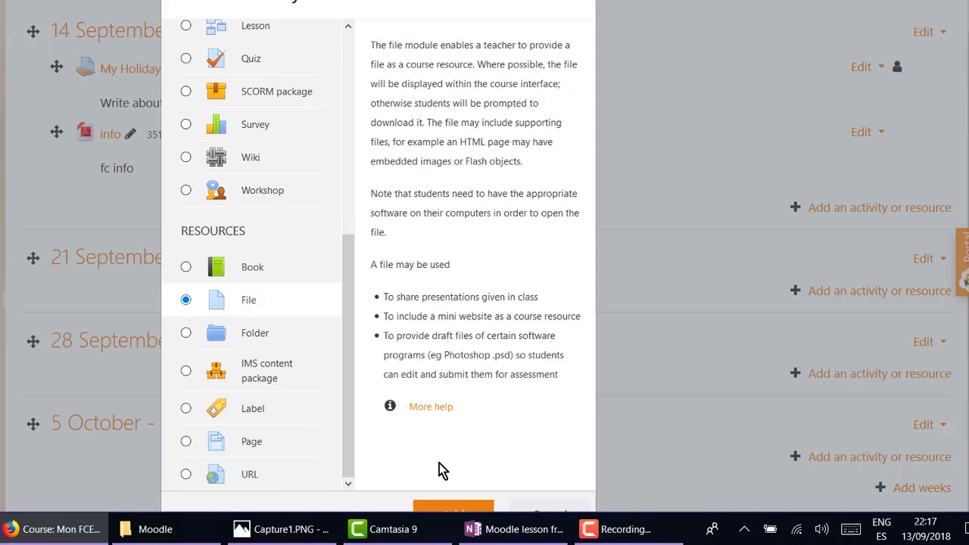
key(ctrl+a)
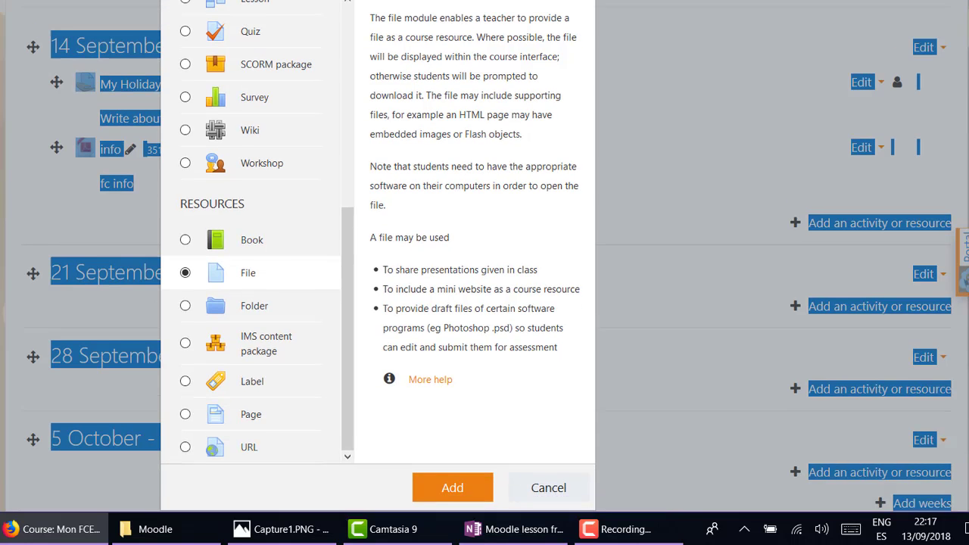
scroll(506, 419, up, 1)
drag(484, 2, 492, 0)
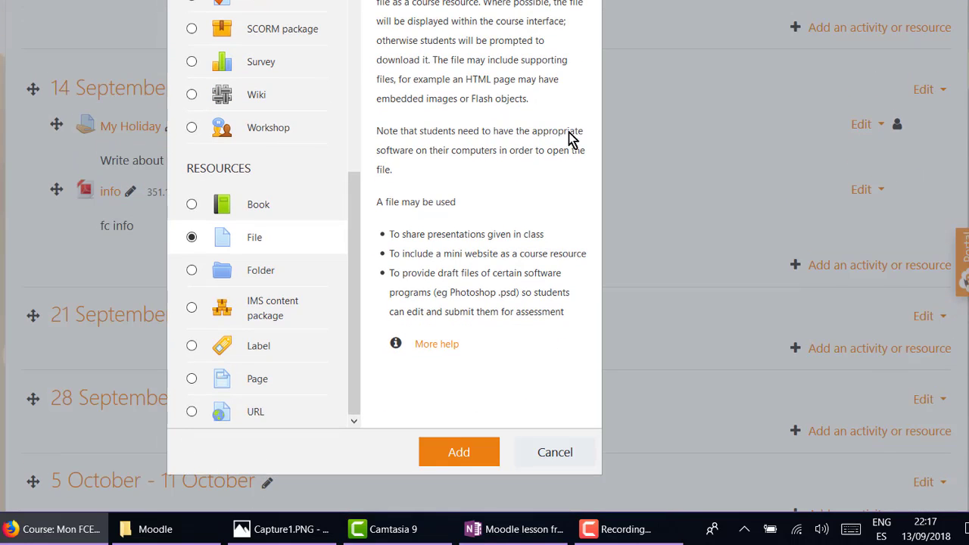
click(464, 453)
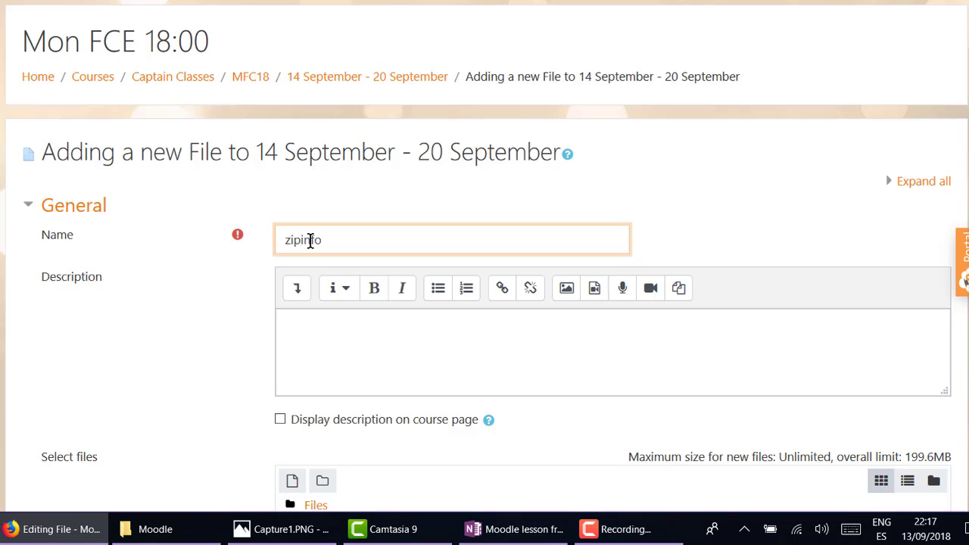
Give zipinfo the displayed description 'info2' and upload FCE Cert 2015.7z.
click(316, 328)
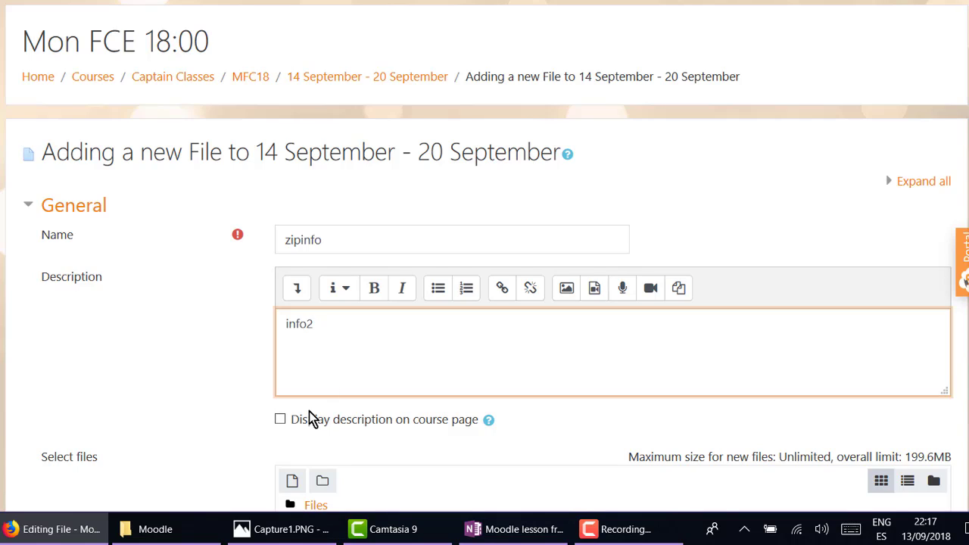
click(280, 419)
scroll(431, 335, down, 5)
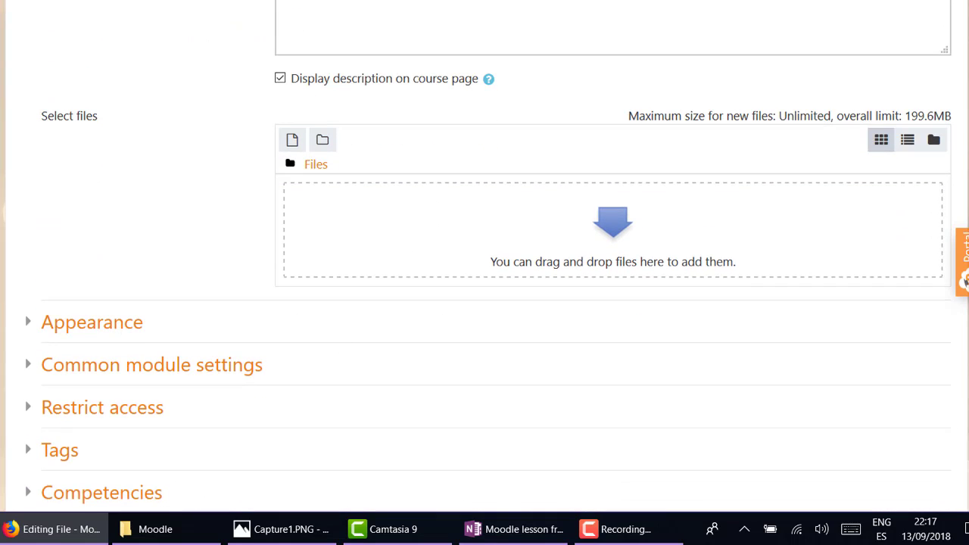
drag(4, 393, 494, 244)
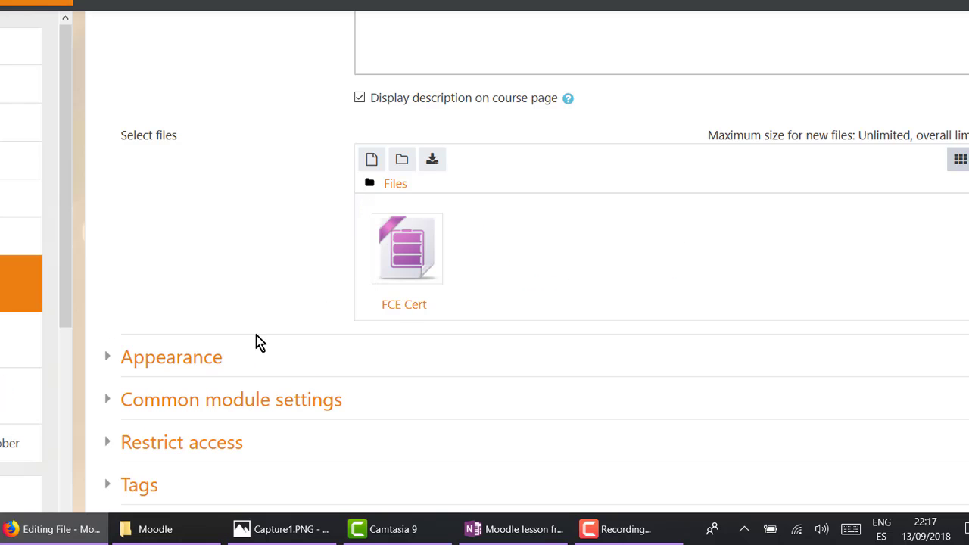
drag(401, 1, 317, 0)
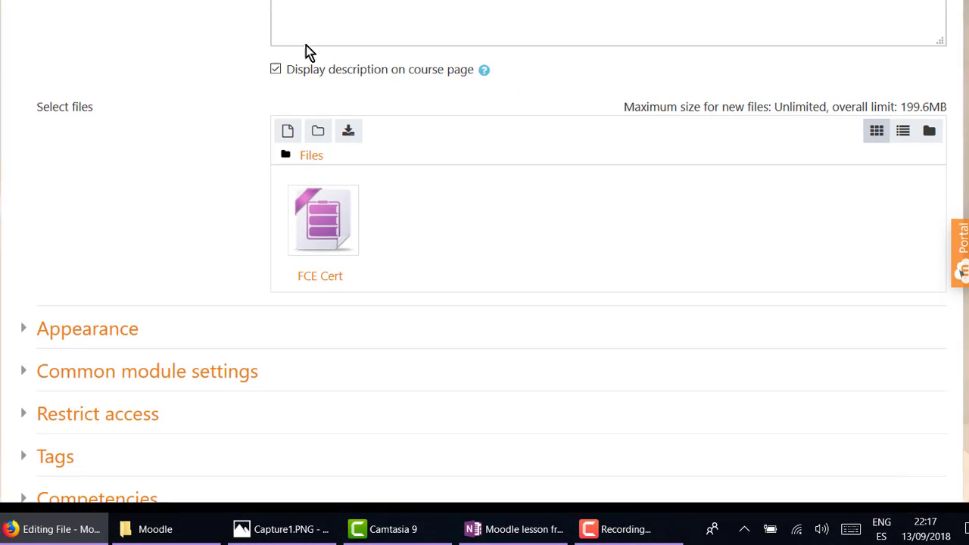
Show the file size and type under Appearance, then save and return to the course.
click(104, 339)
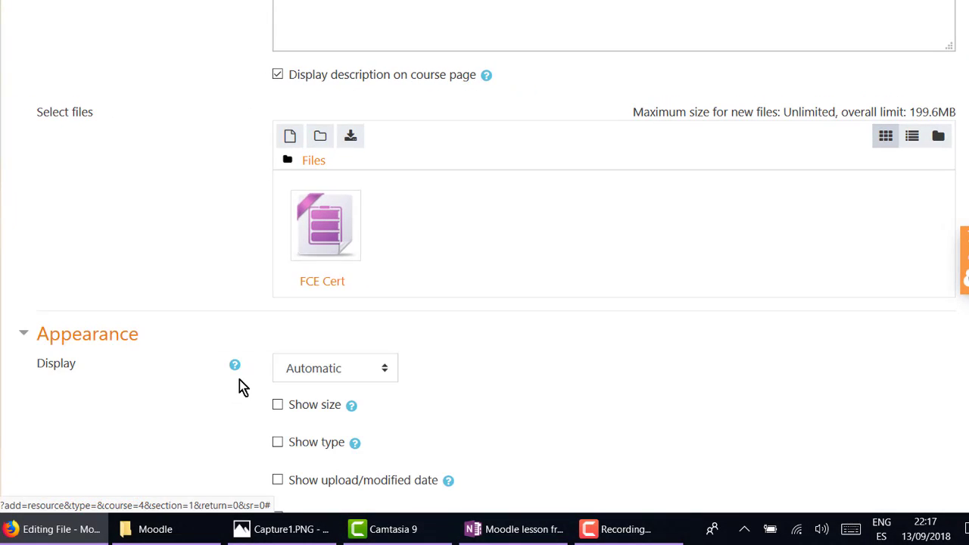
scroll(265, 356, down, 2)
click(276, 321)
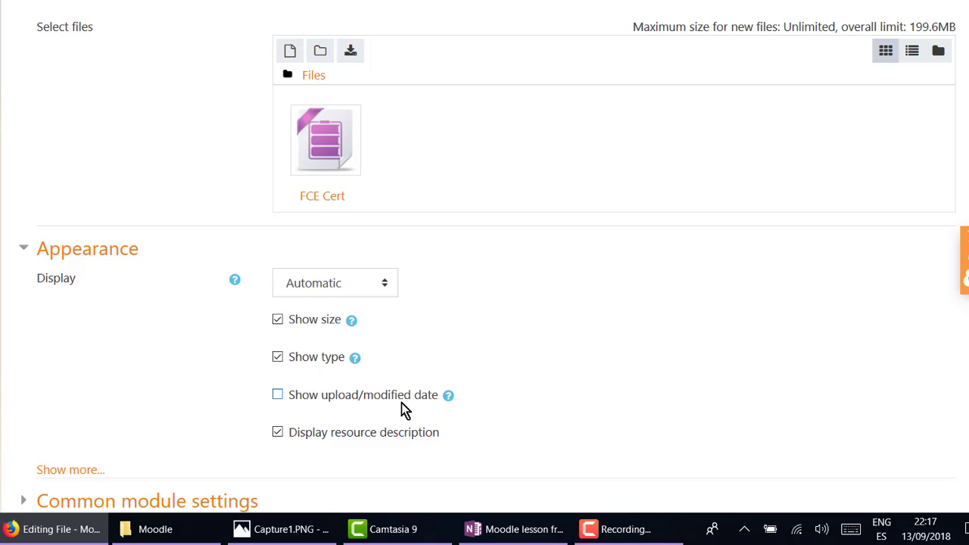
scroll(401, 401, down, 5)
click(360, 316)
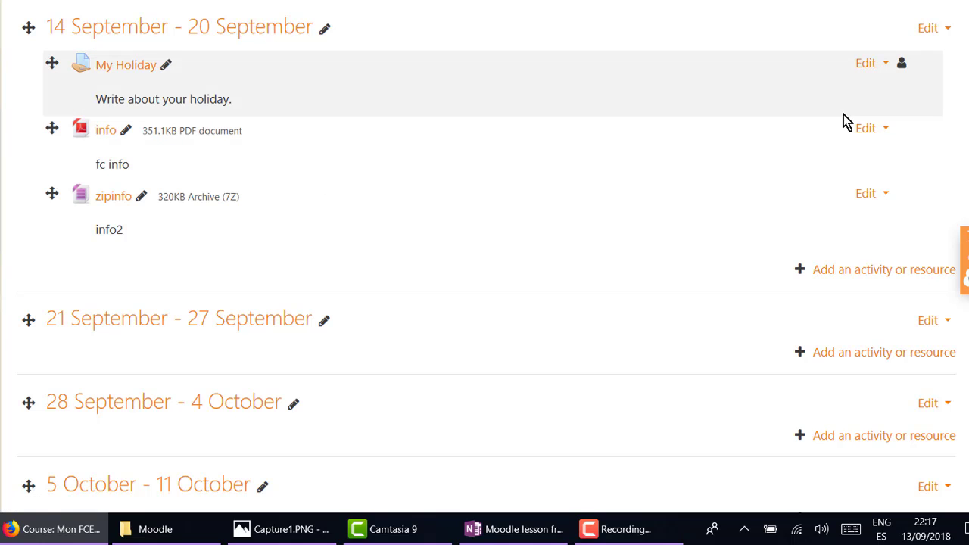
scroll(843, 121, up, 2)
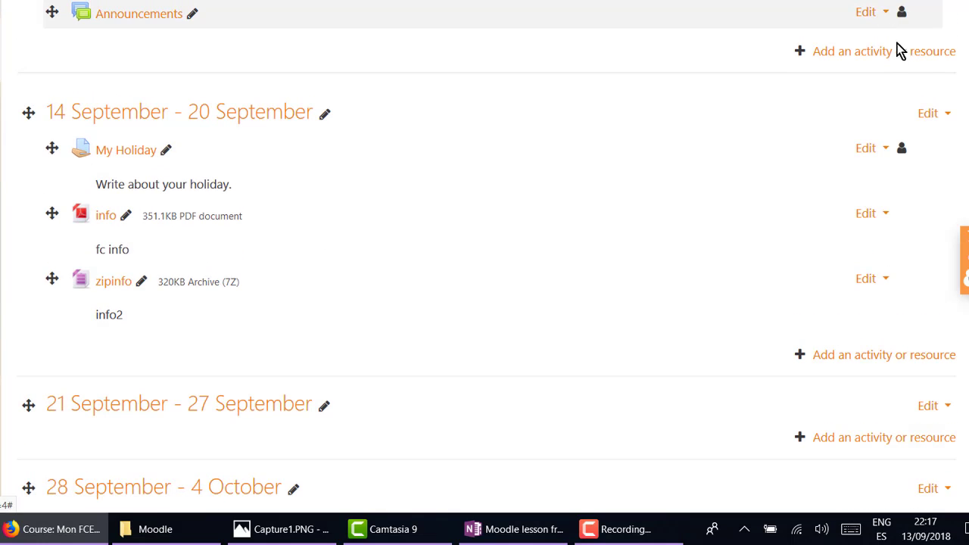
scroll(909, 53, up, 2)
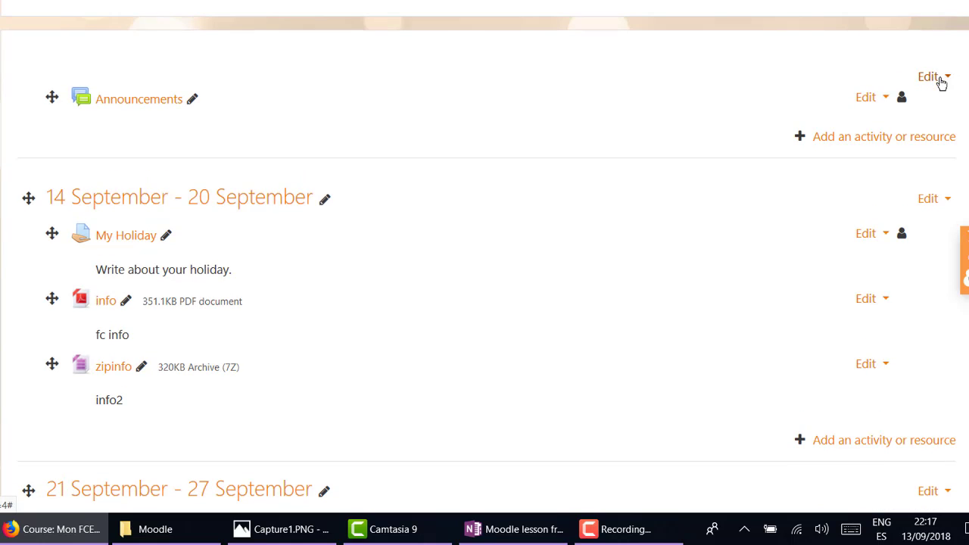
Turn editing off for Mon FCE 18:00 from the course administration gear menu.
click(940, 80)
click(931, 81)
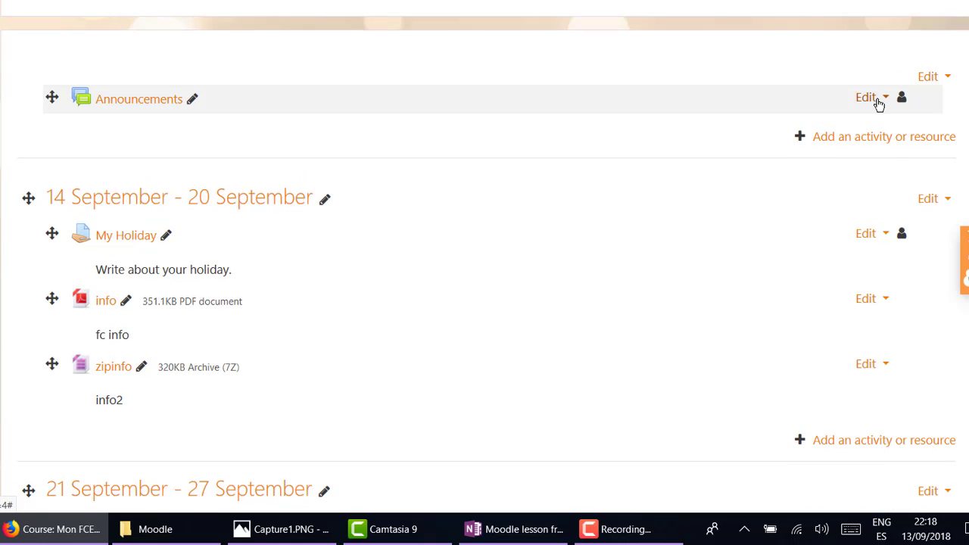
click(878, 104)
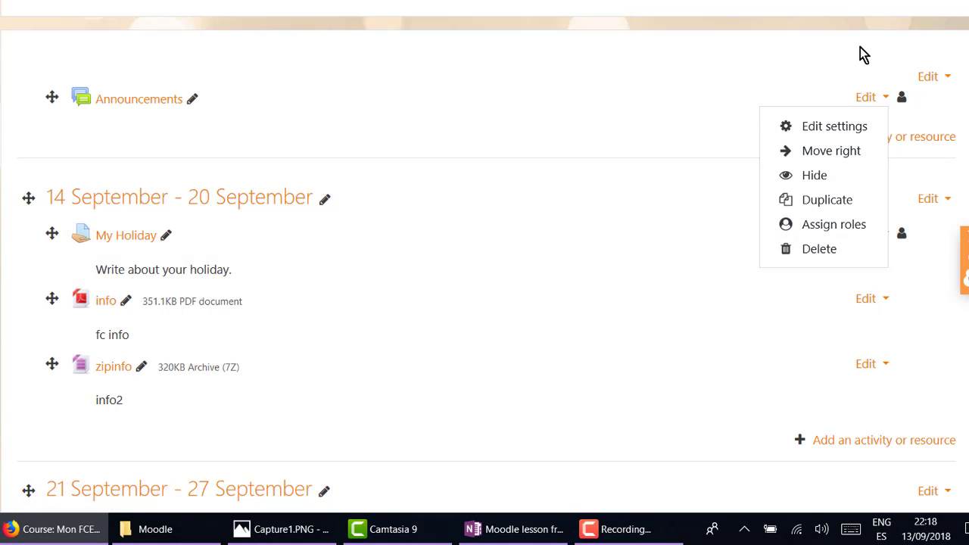
scroll(859, 53, up, 2)
click(929, 35)
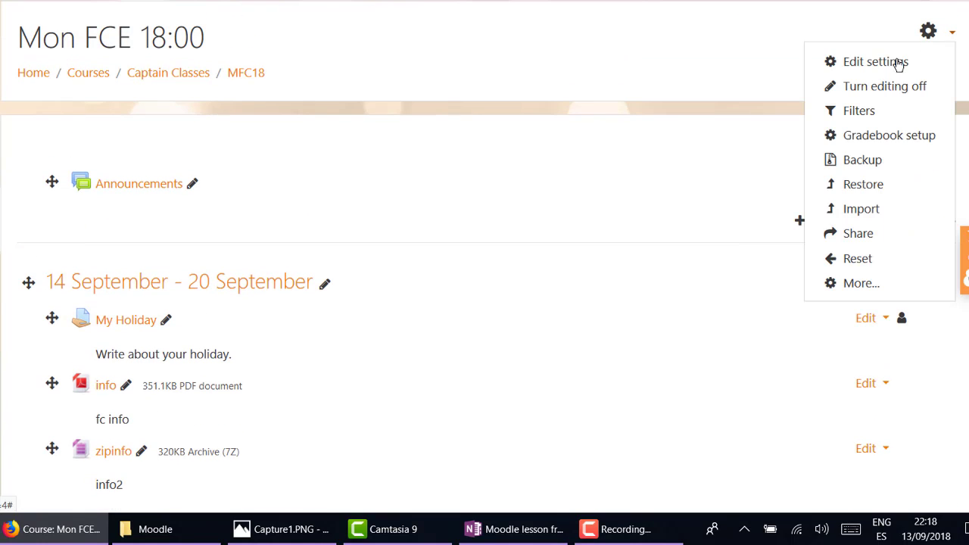
click(875, 90)
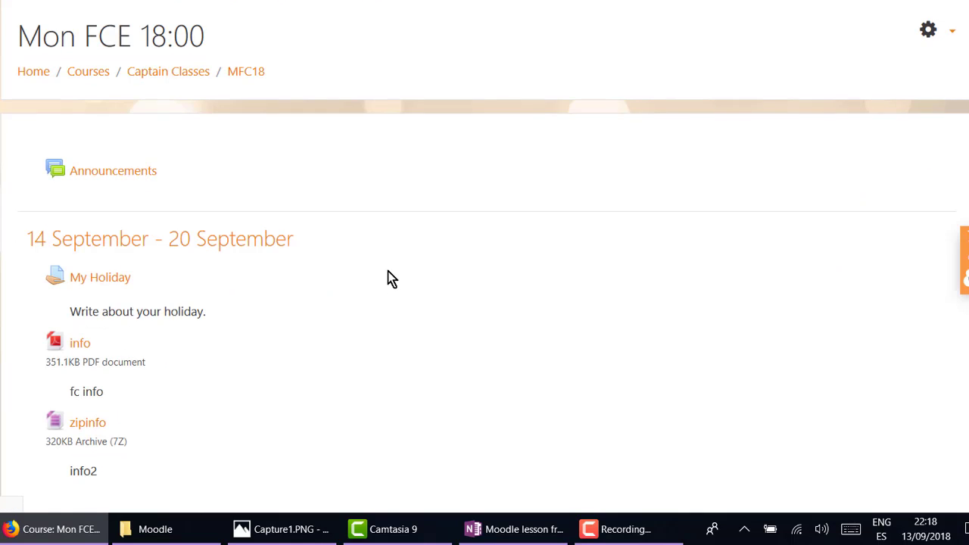
scroll(127, 73, down, 2)
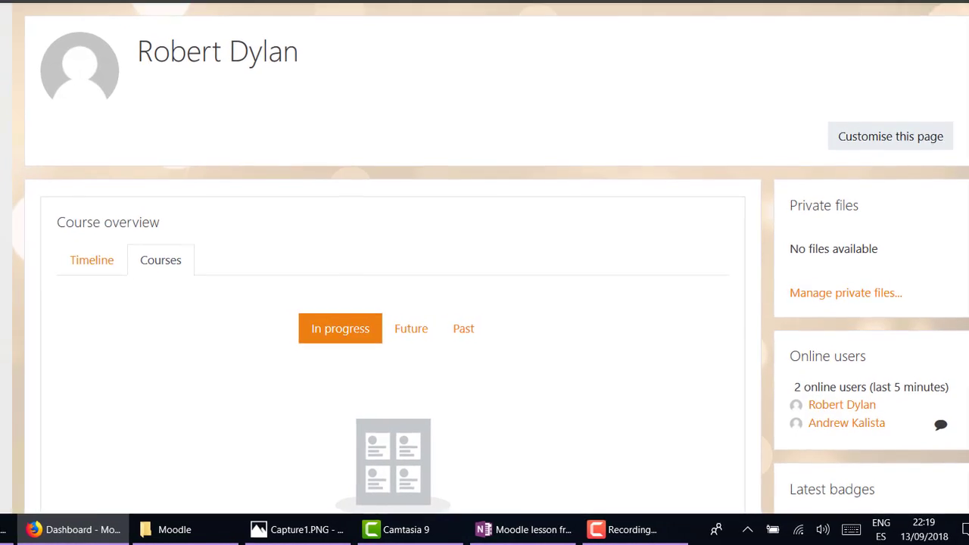
As the student, open Mon FCE 18:00, view the info PDF, then return to the course.
click(8, 124)
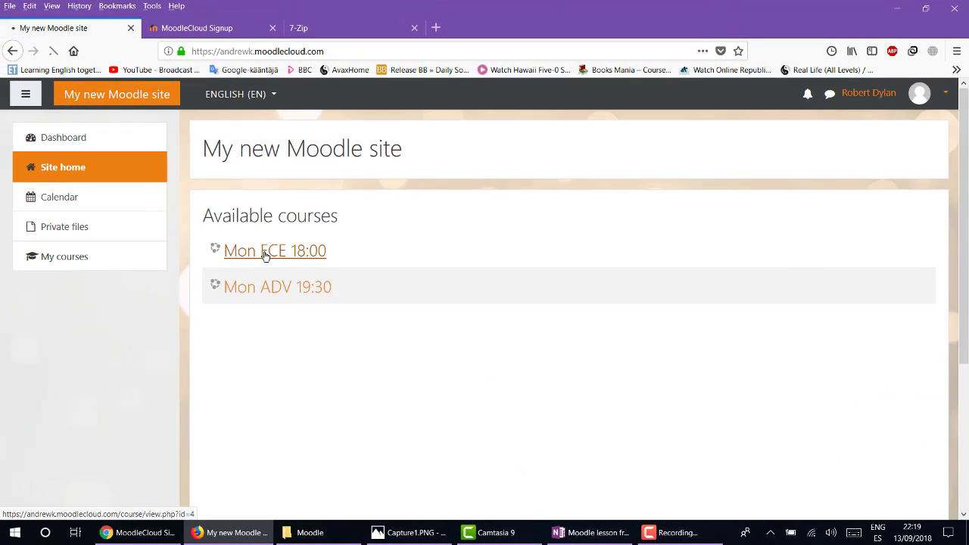
click(265, 255)
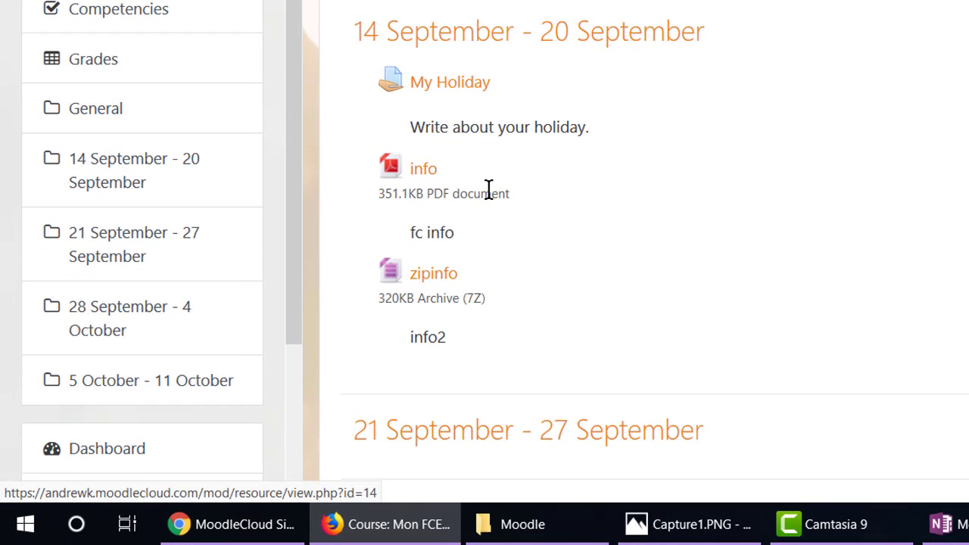
click(424, 170)
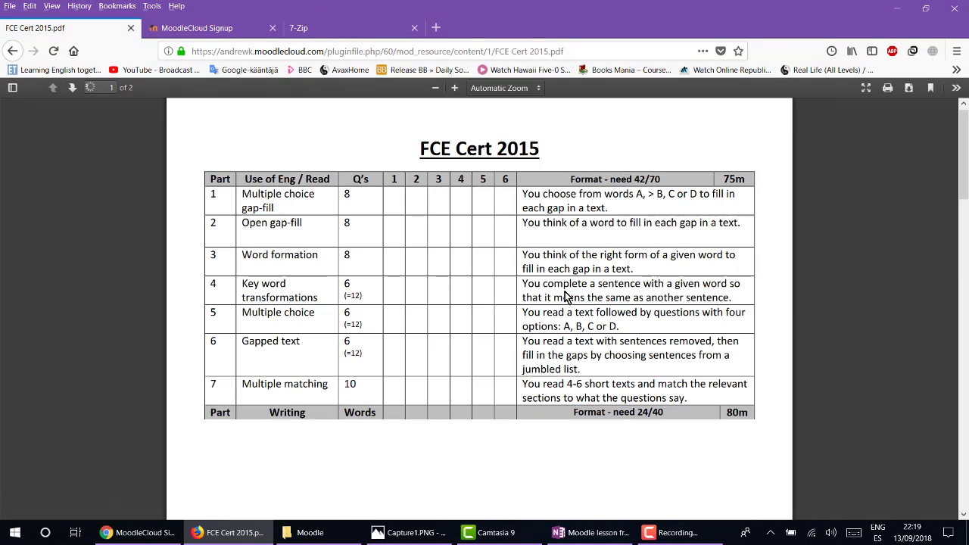
click(909, 88)
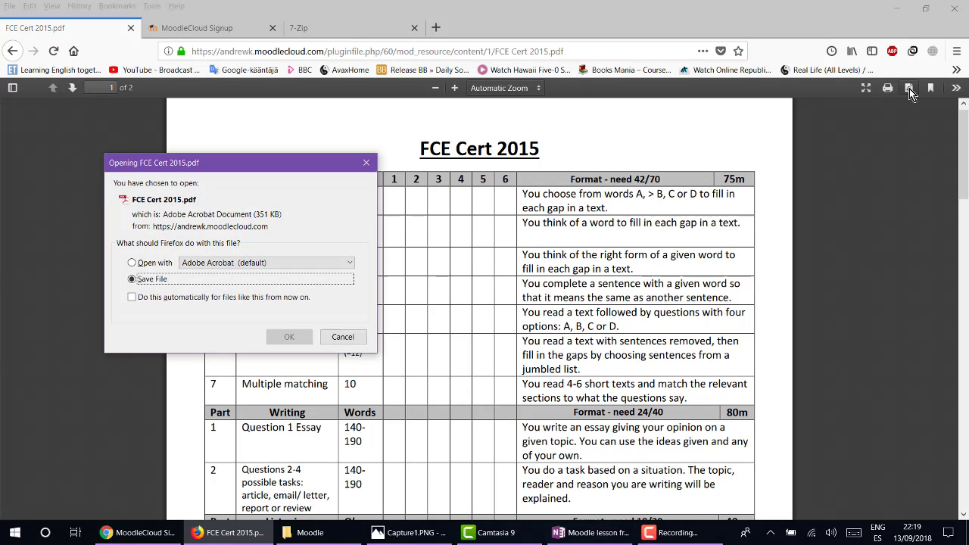
click(367, 163)
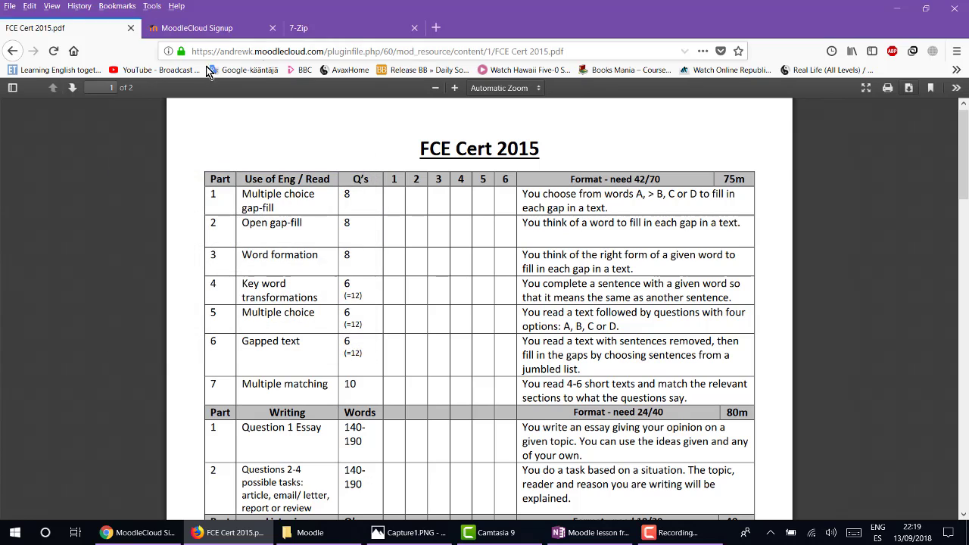
click(192, 29)
click(47, 35)
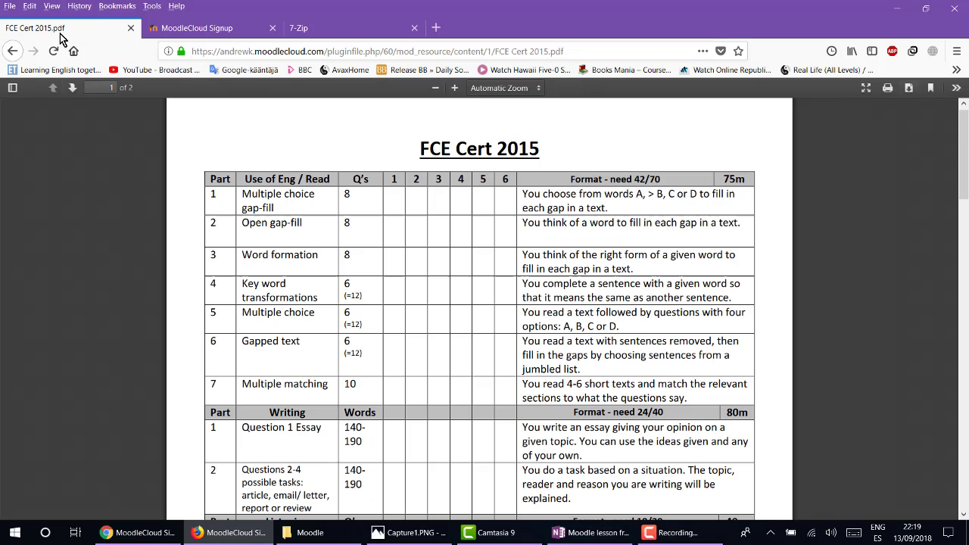
click(12, 52)
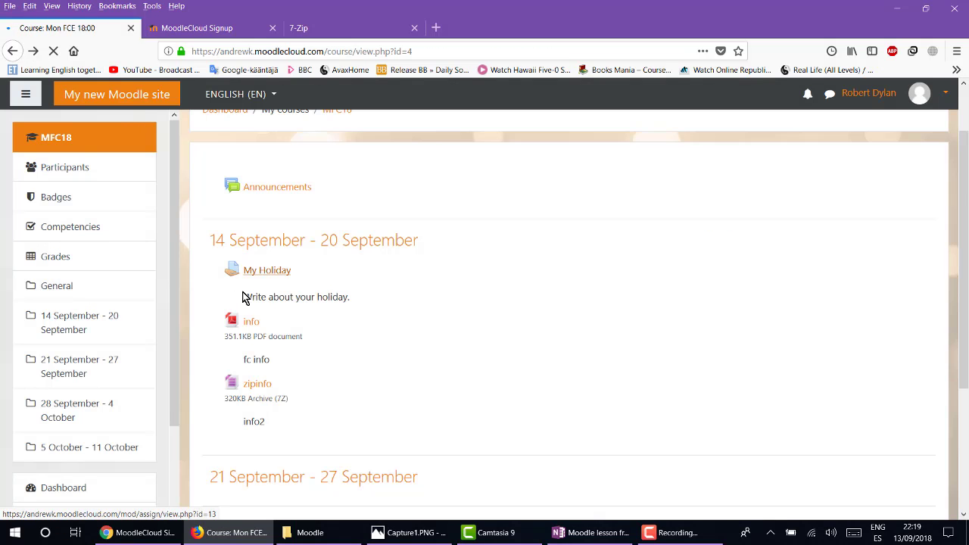
Save the zipinfo 7z archive to disk.
right_click(254, 326)
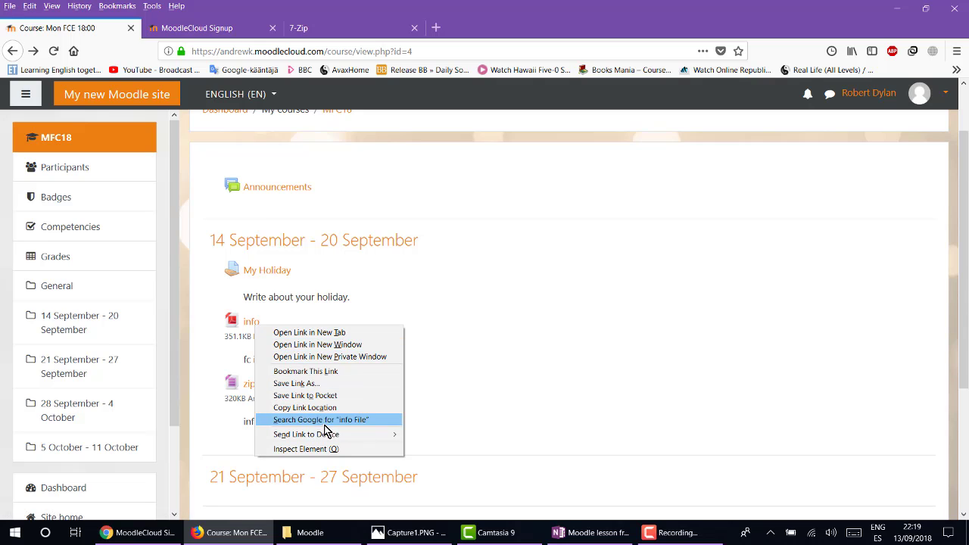
click(555, 291)
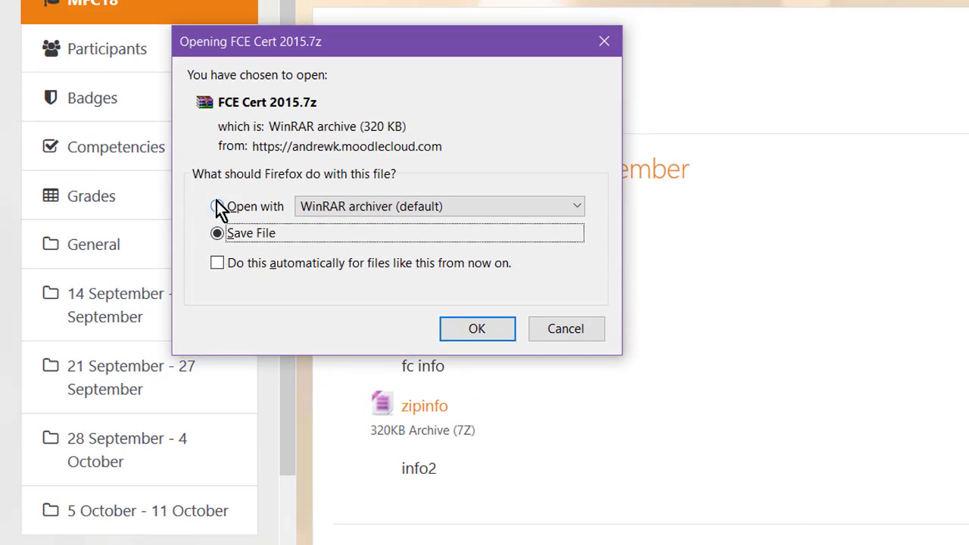
click(456, 336)
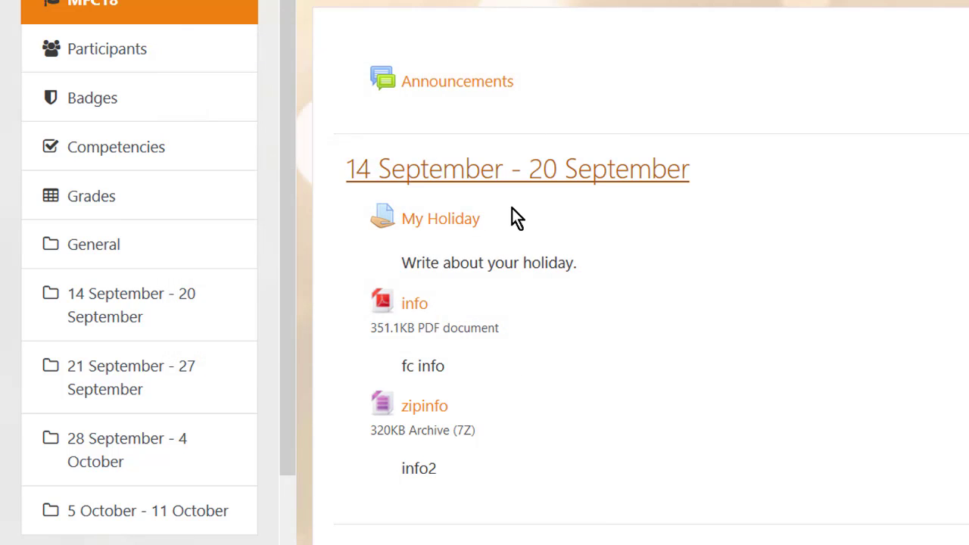
Open the My Holiday assignment and review its submission status.
click(436, 223)
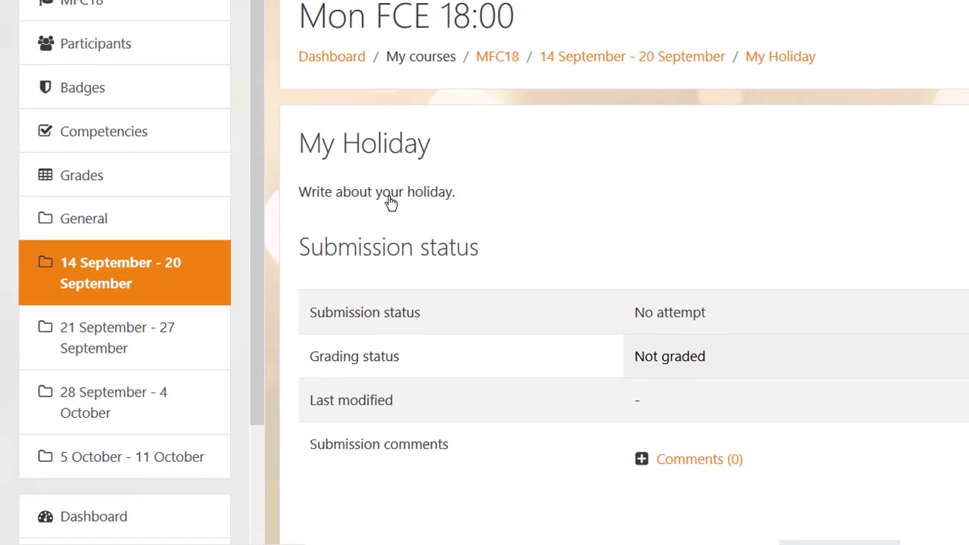
scroll(616, 154, down, 1)
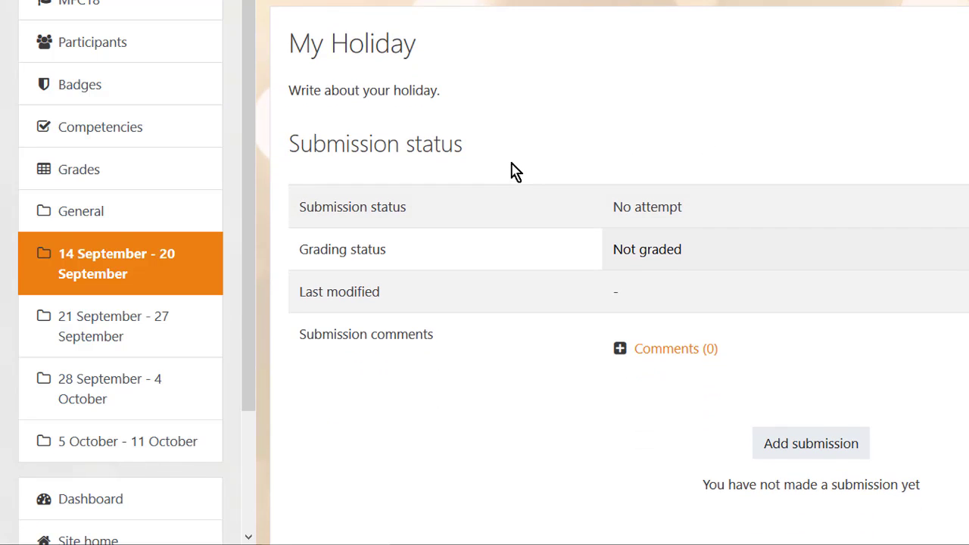
scroll(530, 178, down, 1)
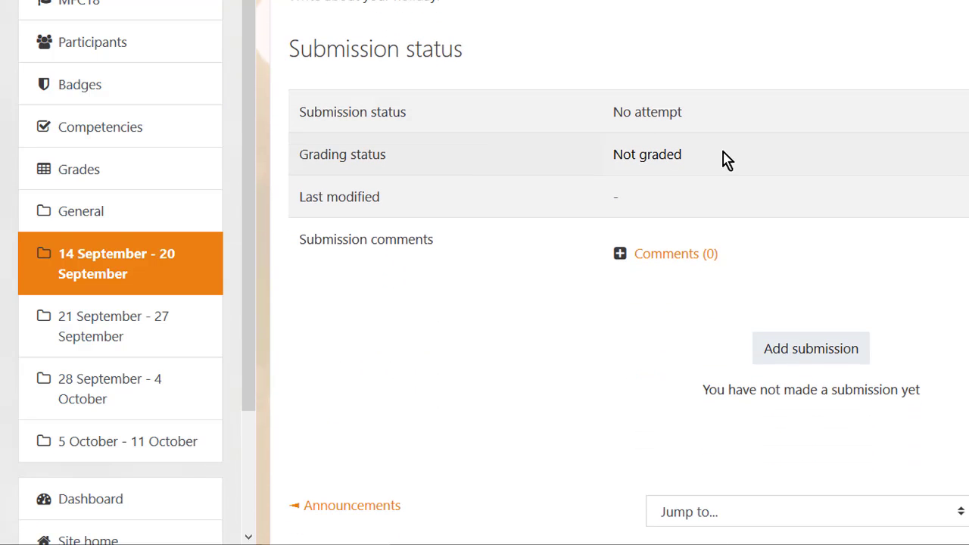
scroll(803, 263, down, 1)
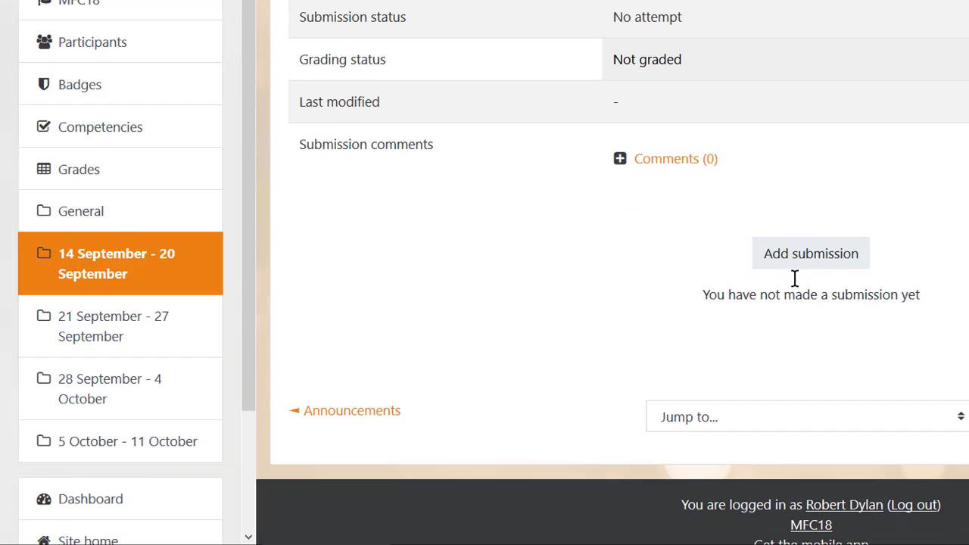
click(961, 421)
click(961, 421)
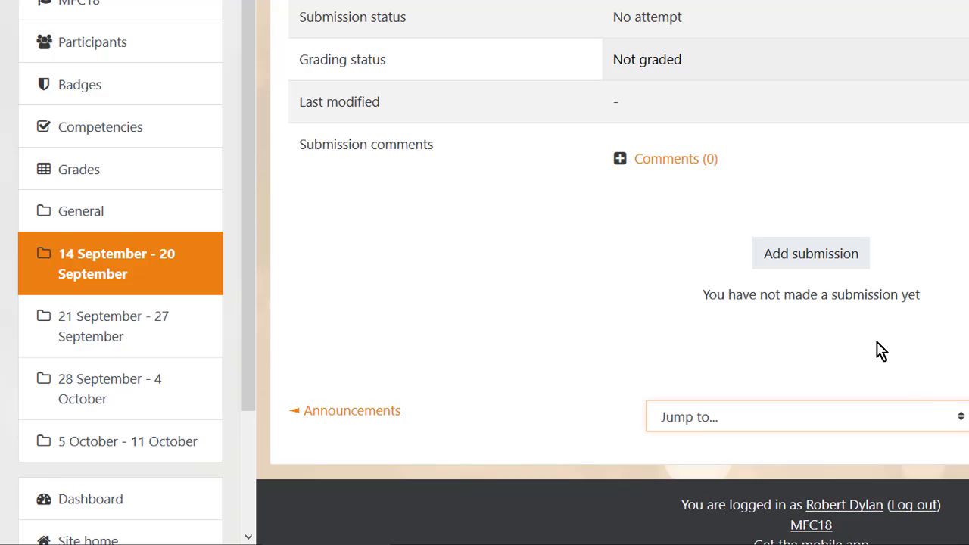
Add FCE Cert 2015.pdf as the submission file and save changes.
click(805, 257)
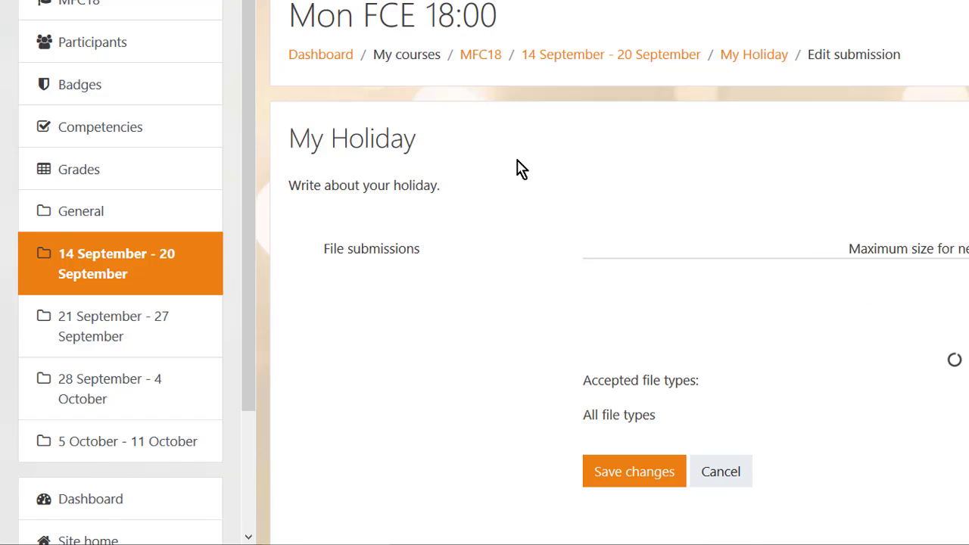
scroll(240, 172, down, 2)
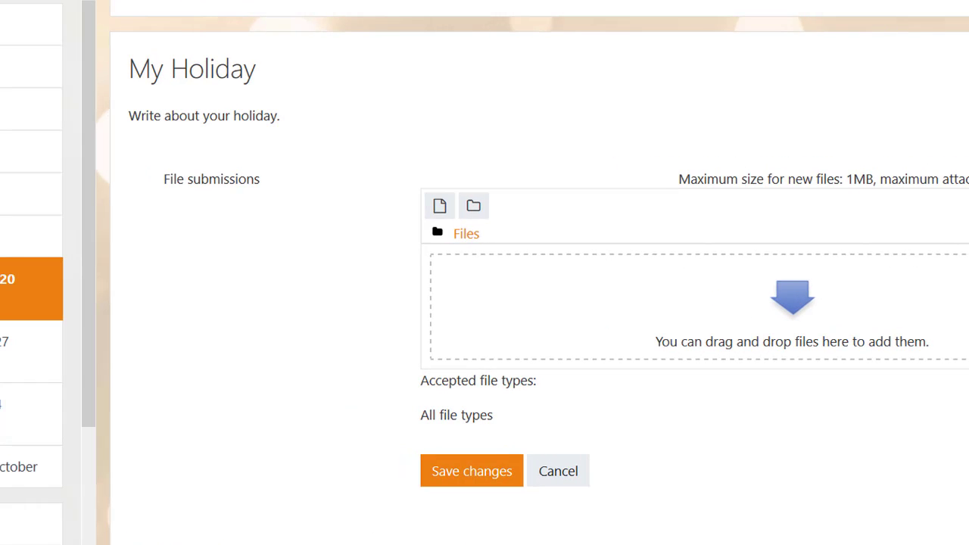
drag(203, 346, 534, 312)
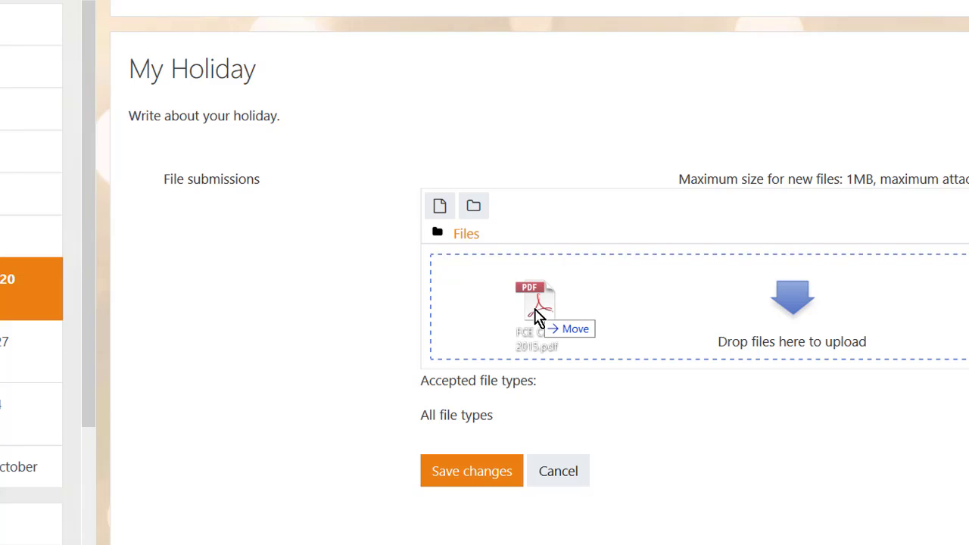
drag(534, 312, 535, 311)
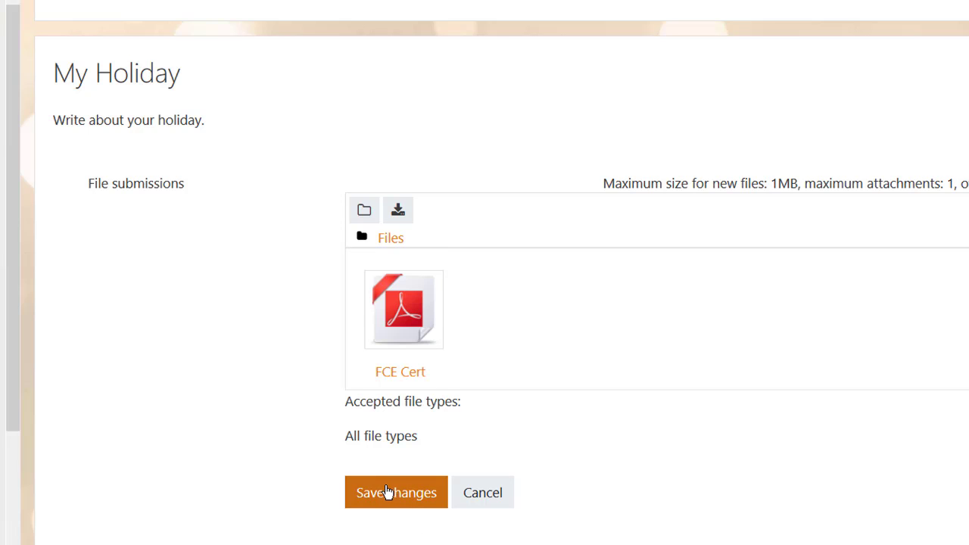
click(391, 494)
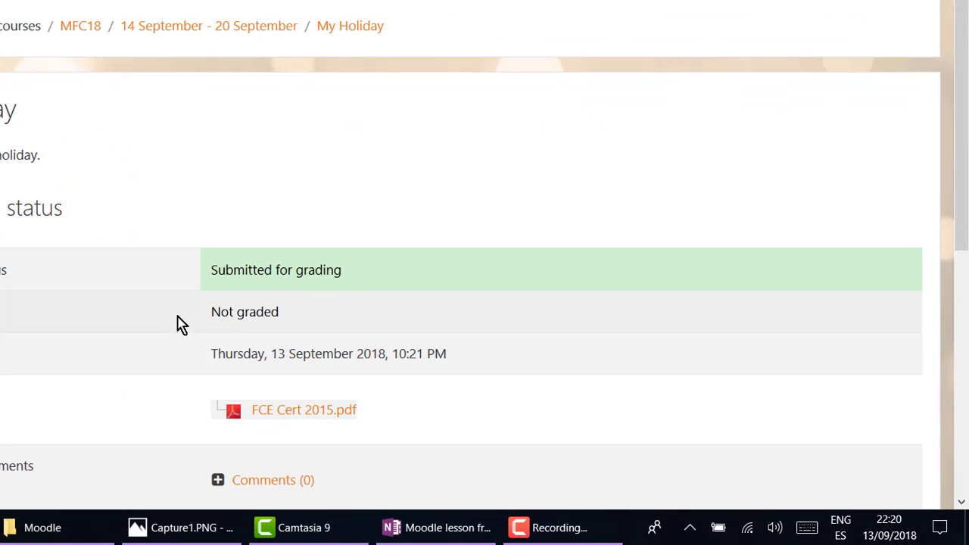
Open Mon FCE 18:00 from the site home, then its My Holiday assignment grading summary.
scroll(34, 393, down, 2)
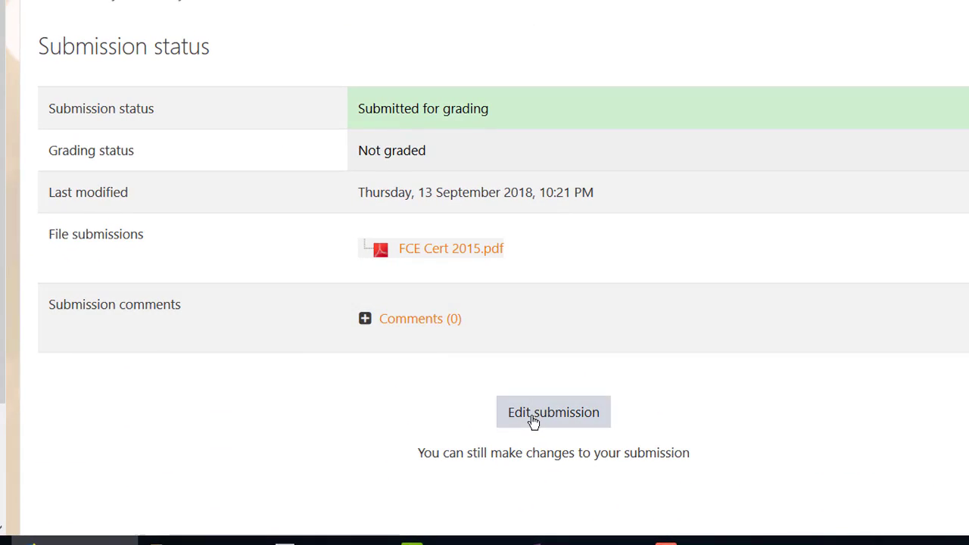
scroll(341, 277, up, 2)
scroll(341, 277, up, 1)
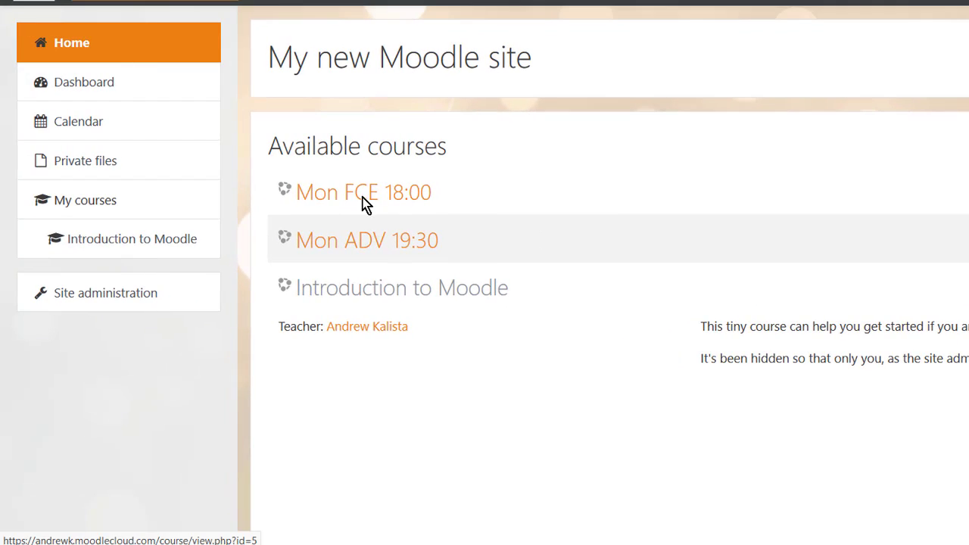
click(360, 196)
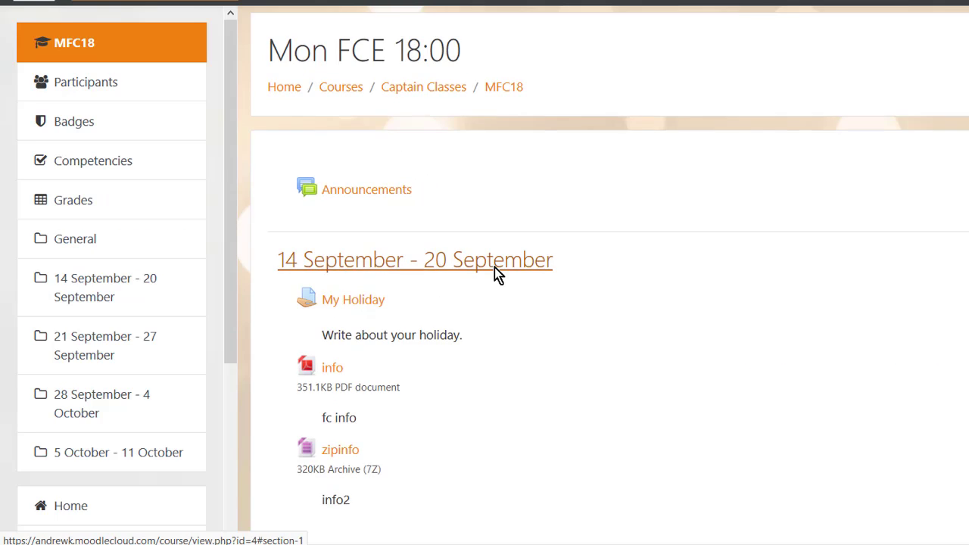
scroll(489, 267, down, 1)
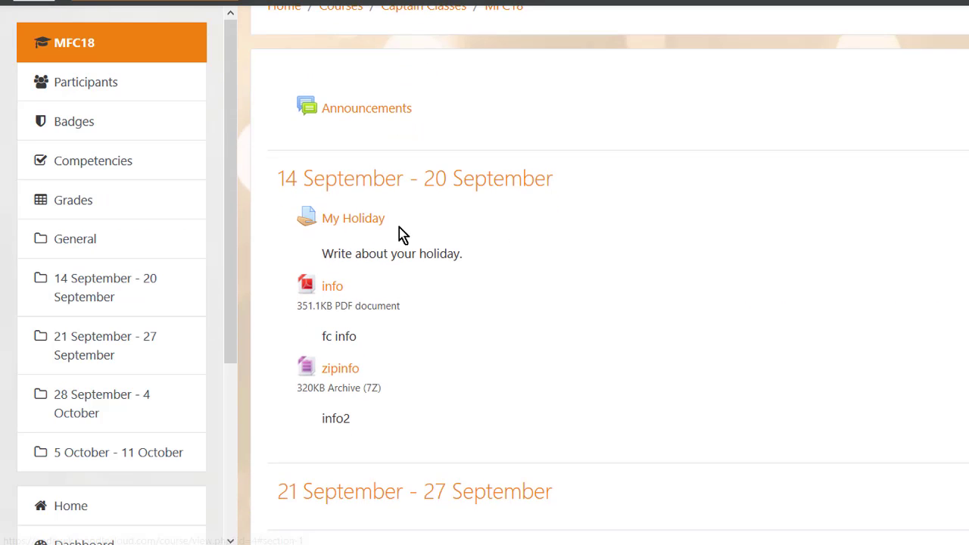
click(354, 220)
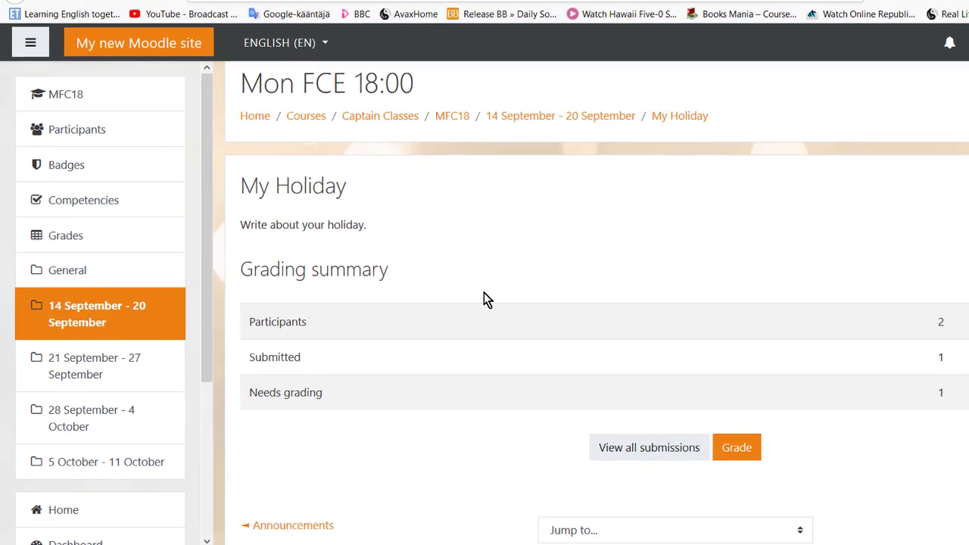
scroll(543, 296, down, 1)
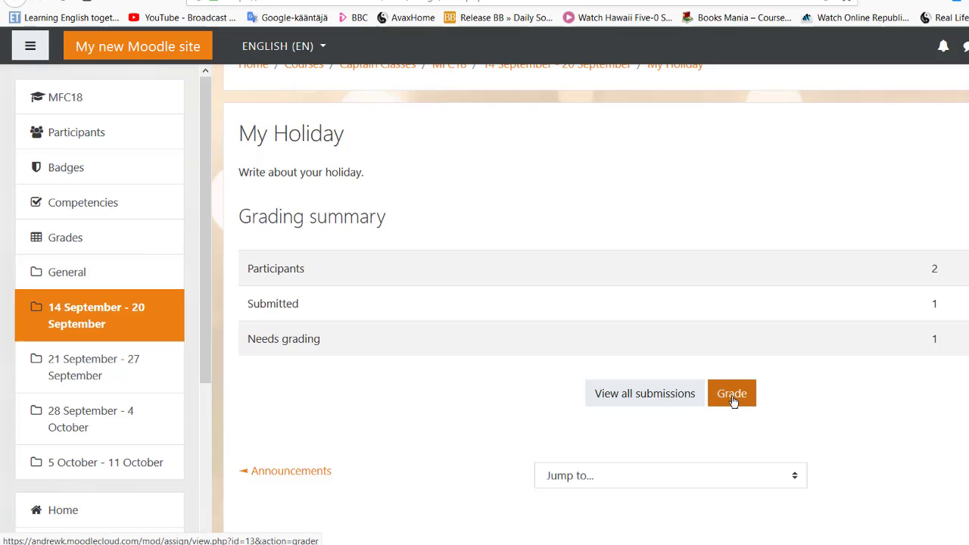
In the submissions table, check FCE Cert 2015.pdf and post the comment 'very good 5pts'.
click(649, 395)
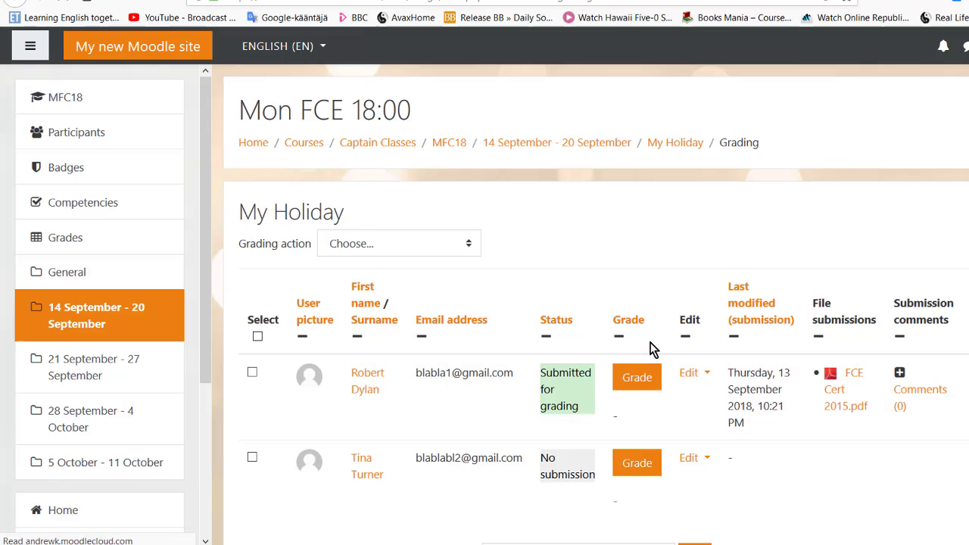
scroll(645, 329, down, 1)
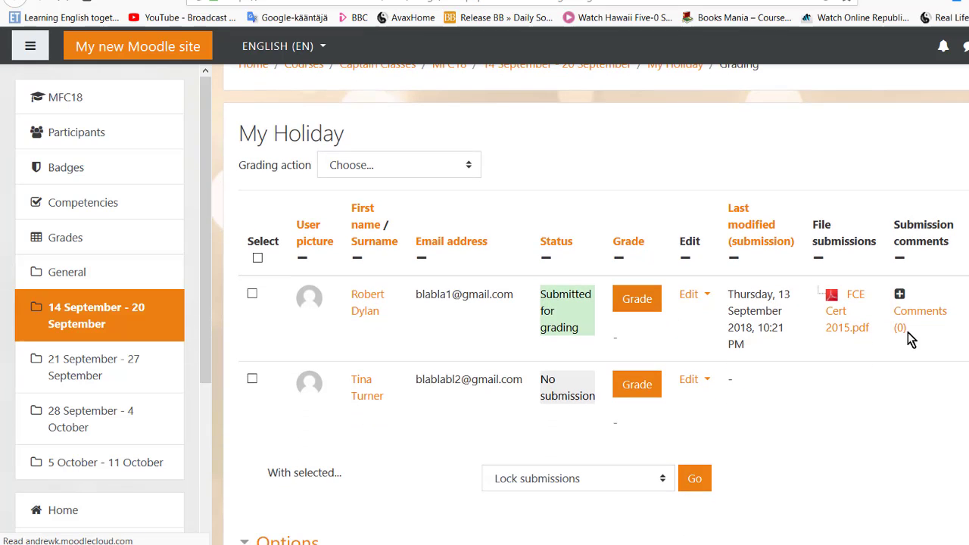
click(843, 321)
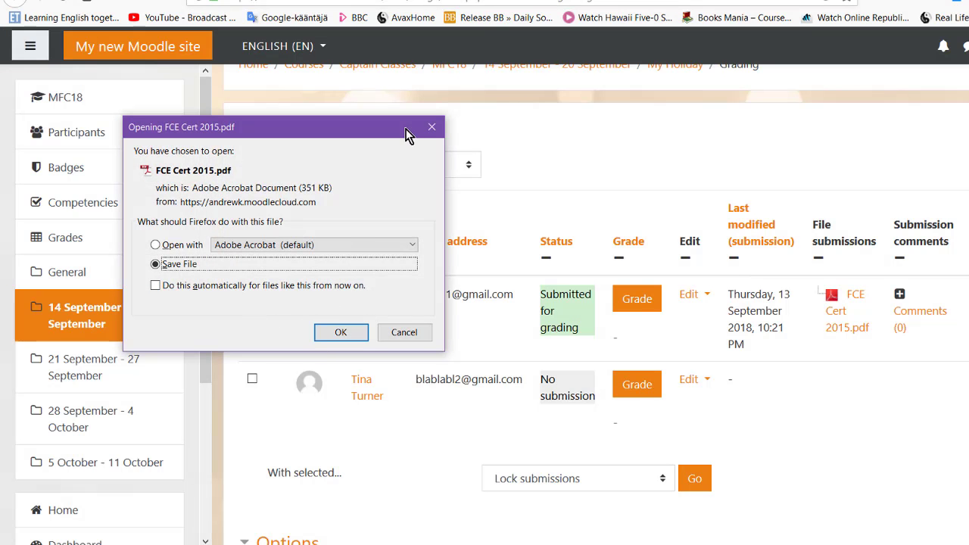
click(429, 127)
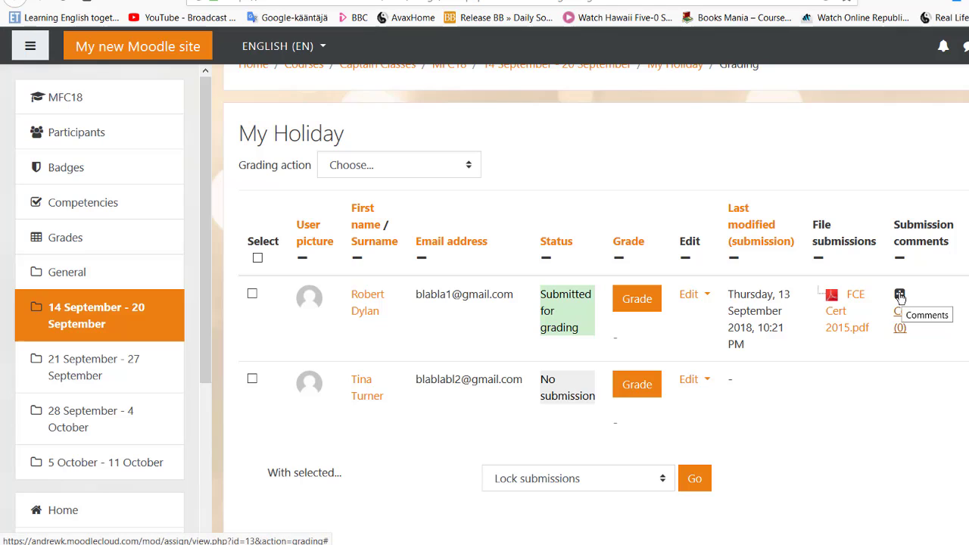
click(899, 296)
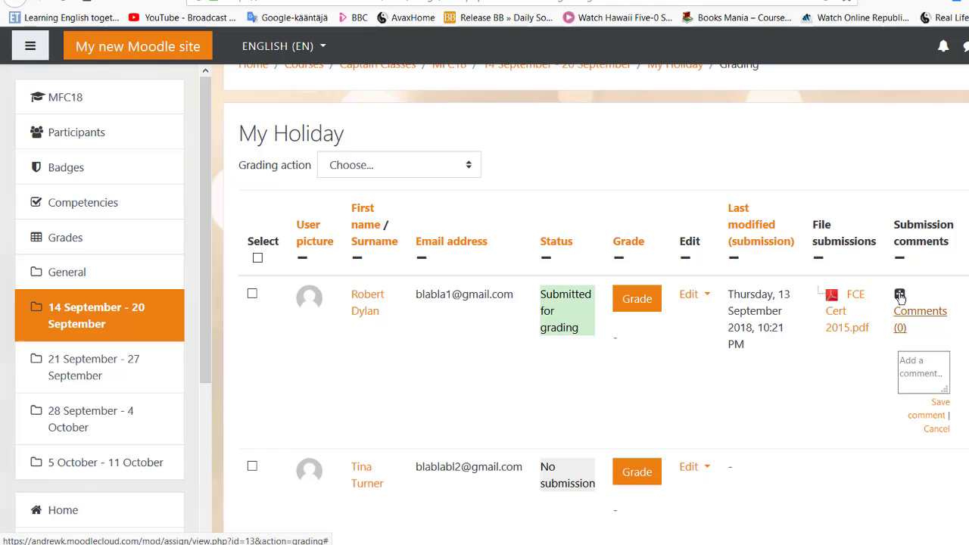
click(930, 352)
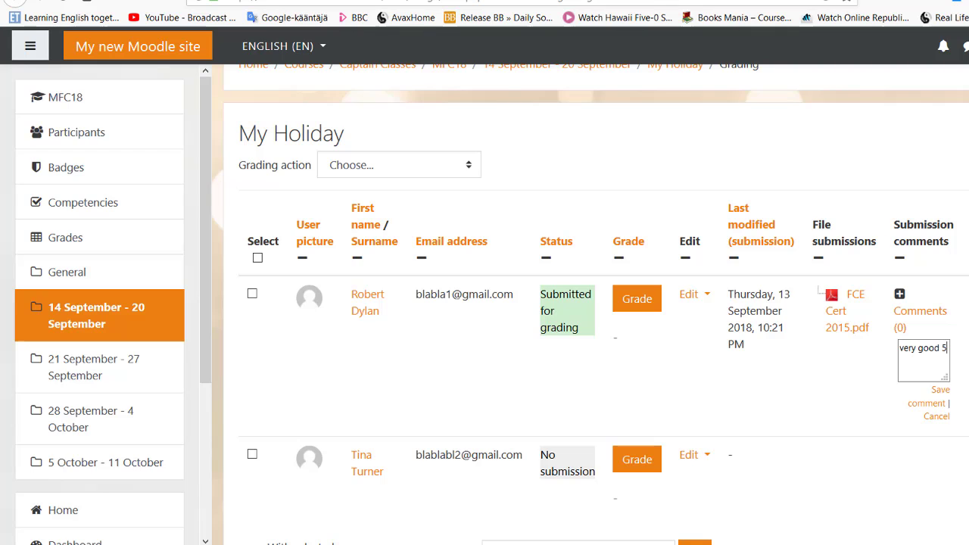
text(pts)
click(939, 403)
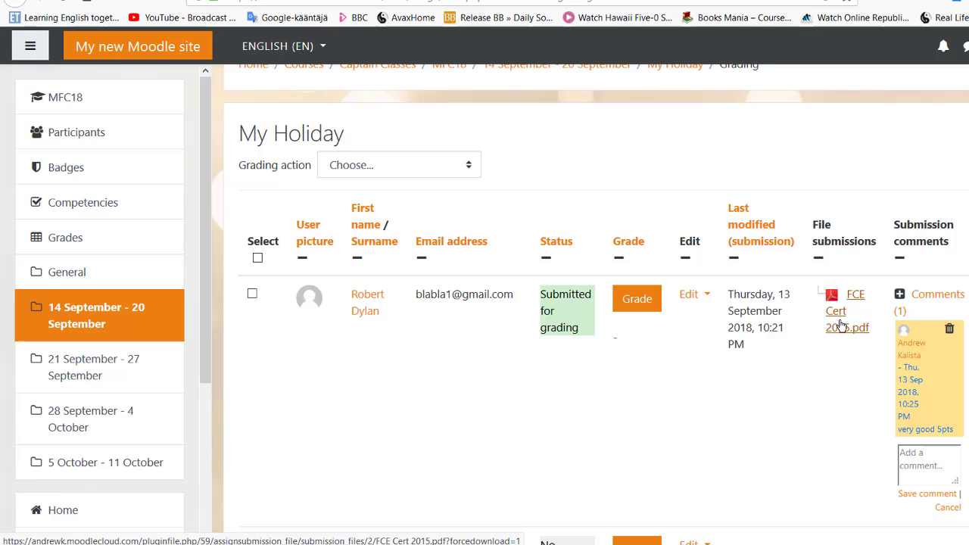
Leave the grading table and go back to the MFC18 course page via the navigation drawer.
scroll(841, 321, down, 1)
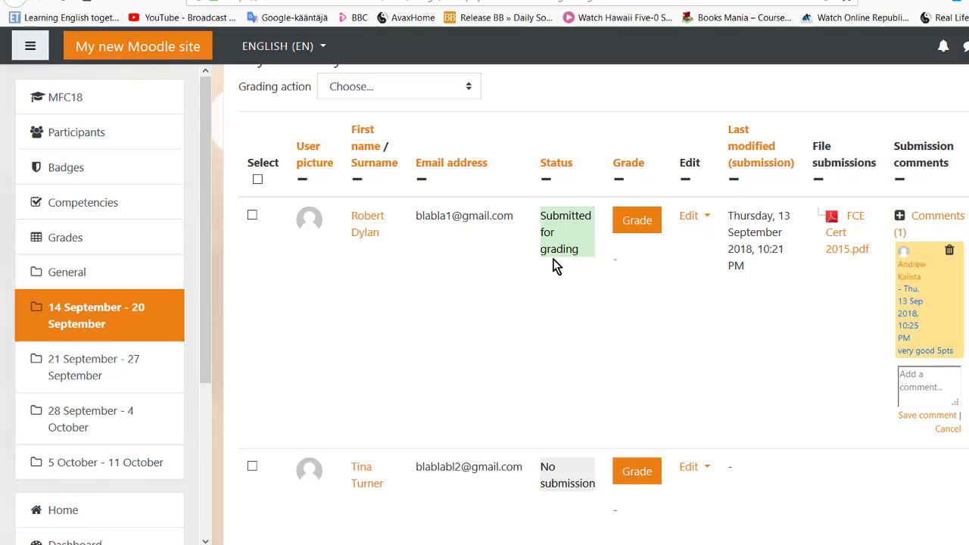
scroll(624, 278, up, 3)
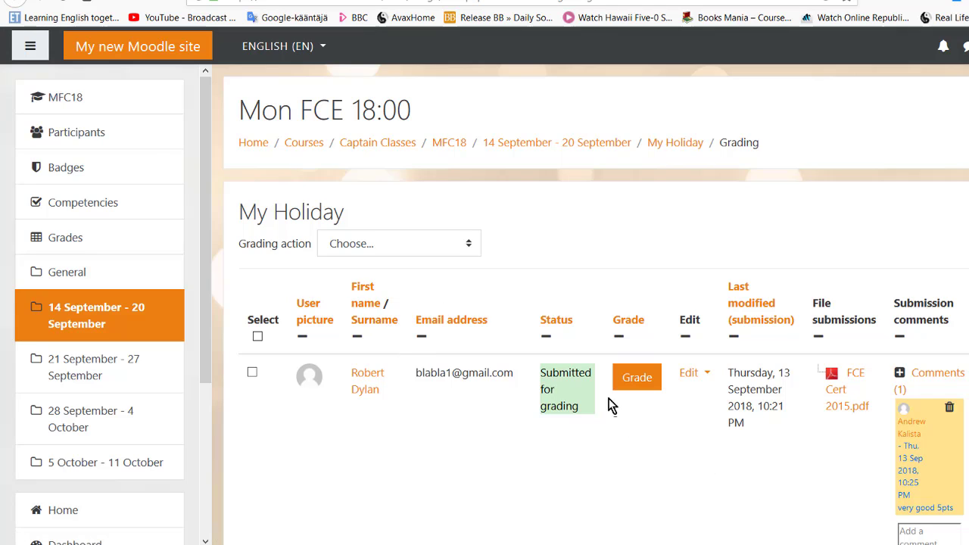
click(98, 111)
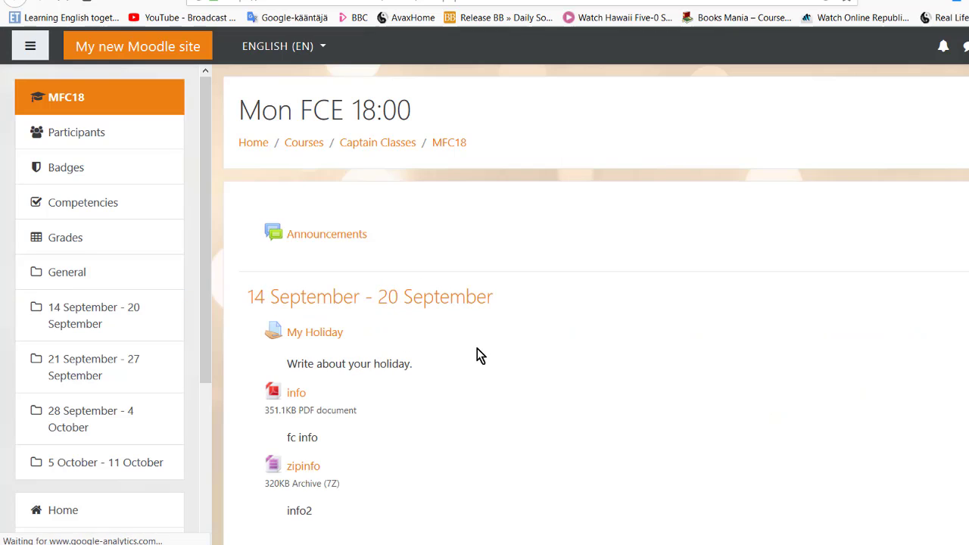
scroll(479, 350, down, 1)
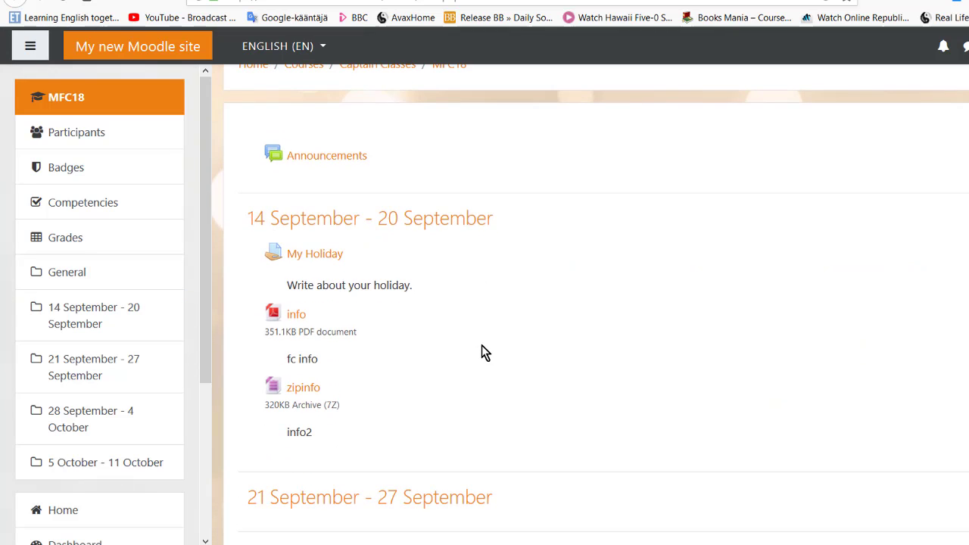